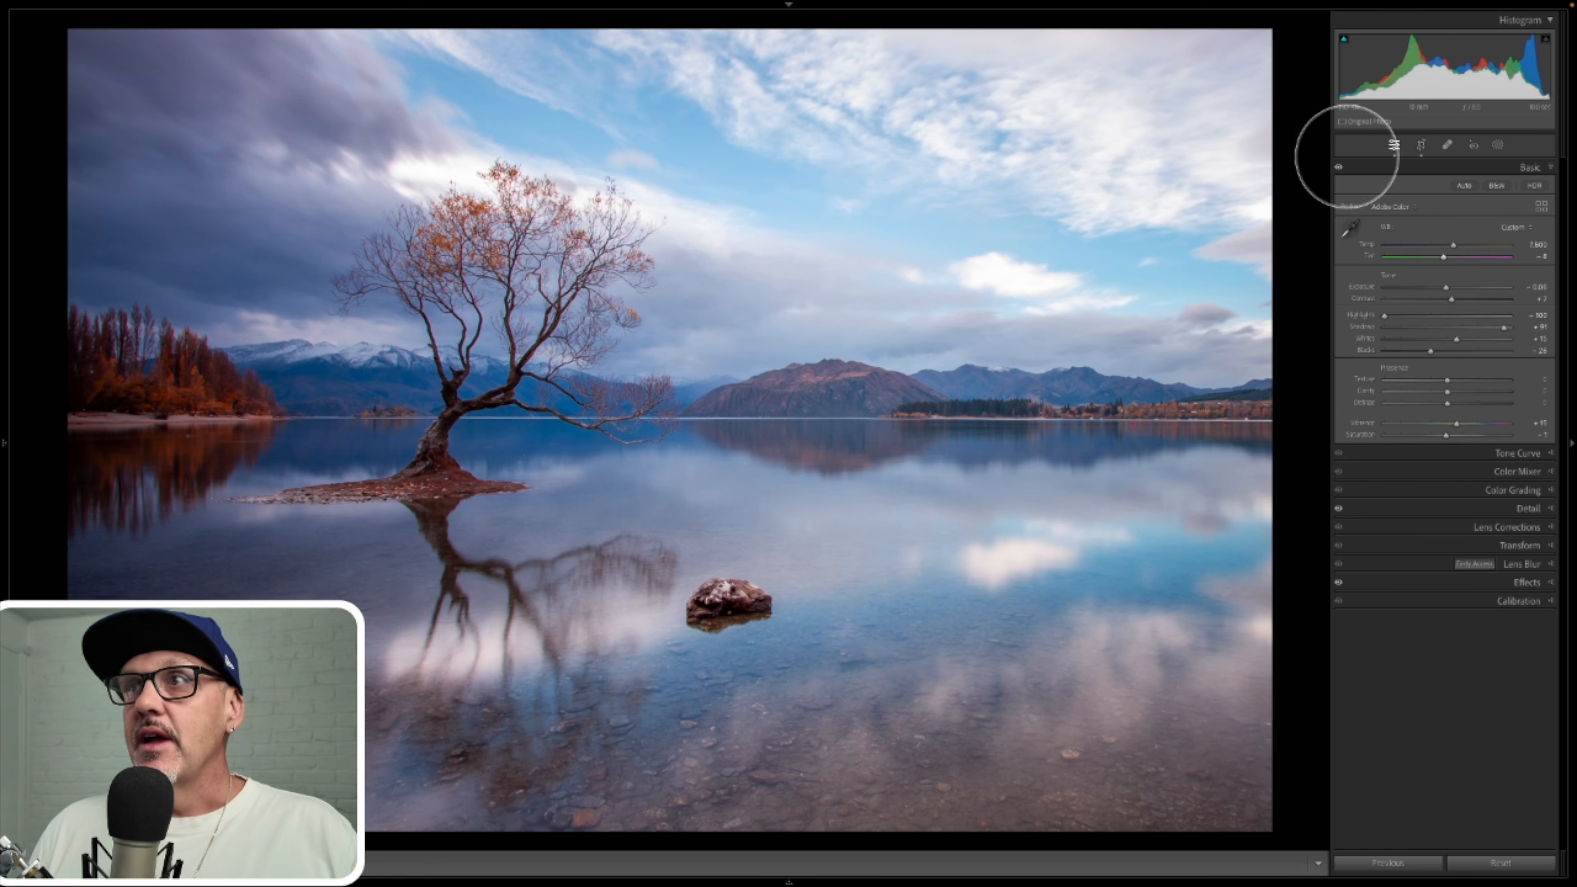
- Create a luminance range mask and narrow its range from both ends toward the midtones
left_click(1498, 146)
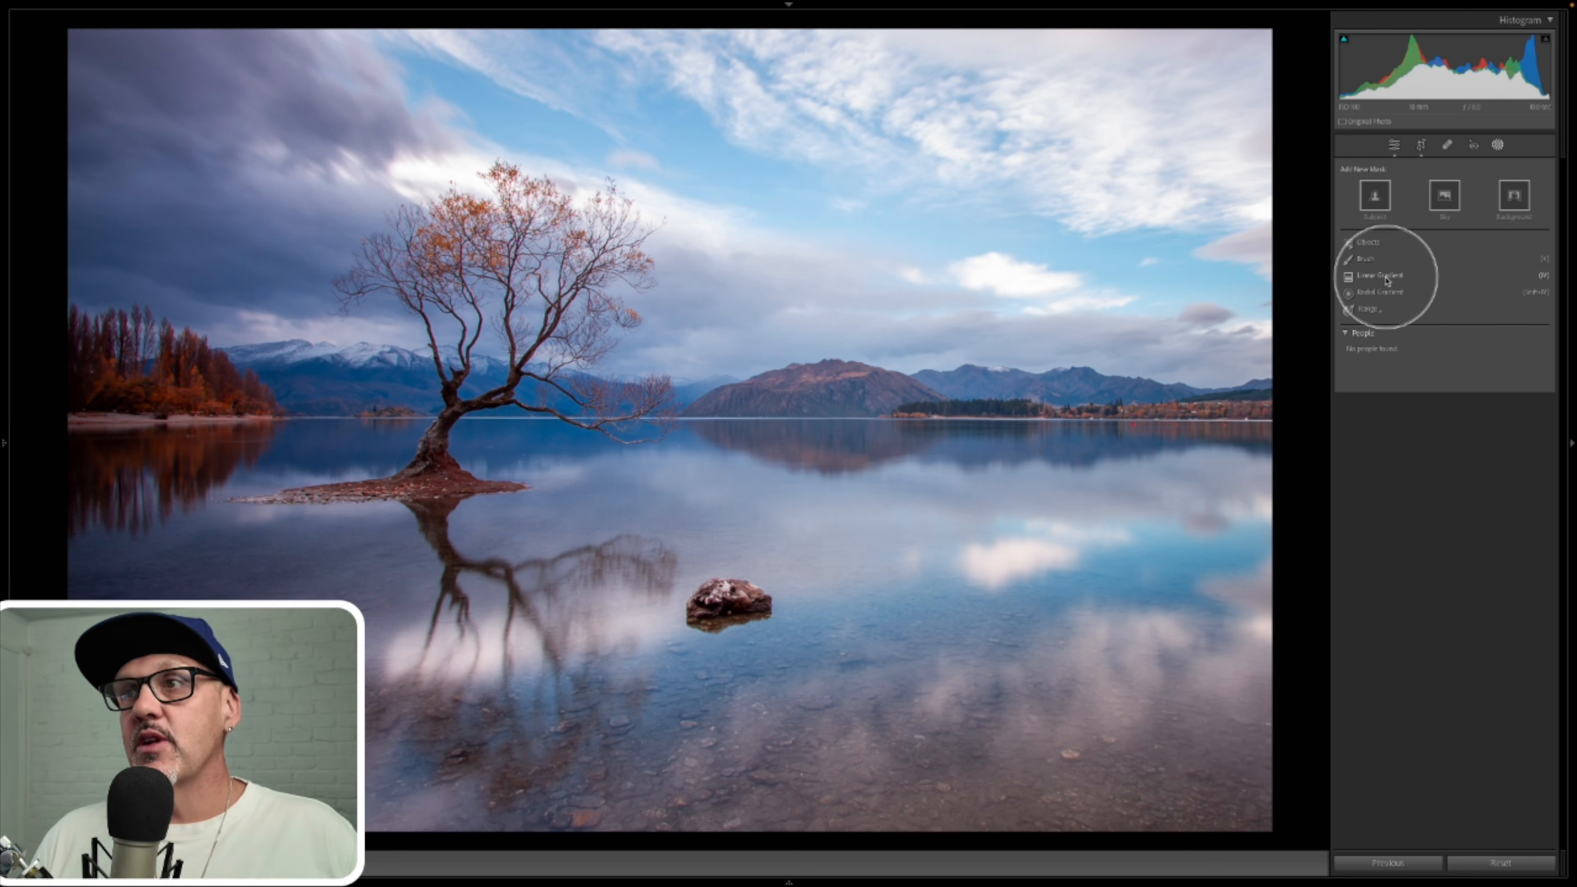
mouse_move(1375, 310)
left_click(1407, 352)
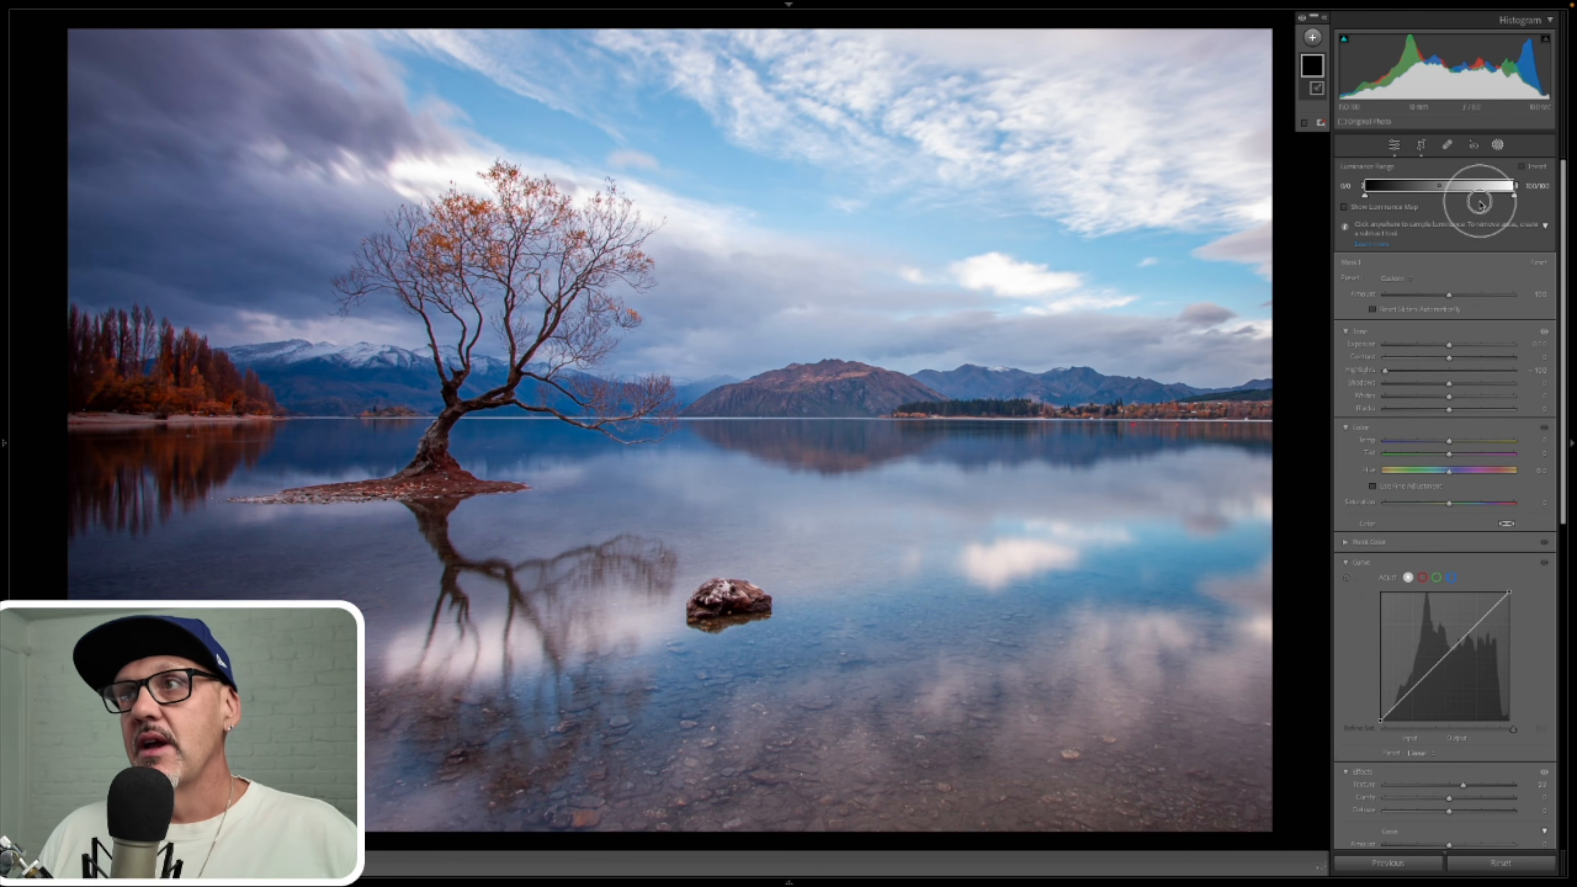
left_click_drag(1514, 191, 1470, 193)
mouse_move(1366, 189)
left_mouse_down()
mouse_move(1405, 190)
mouse_move(1391, 191)
left_mouse_up()
left_click_drag(1502, 188, 1391, 198)
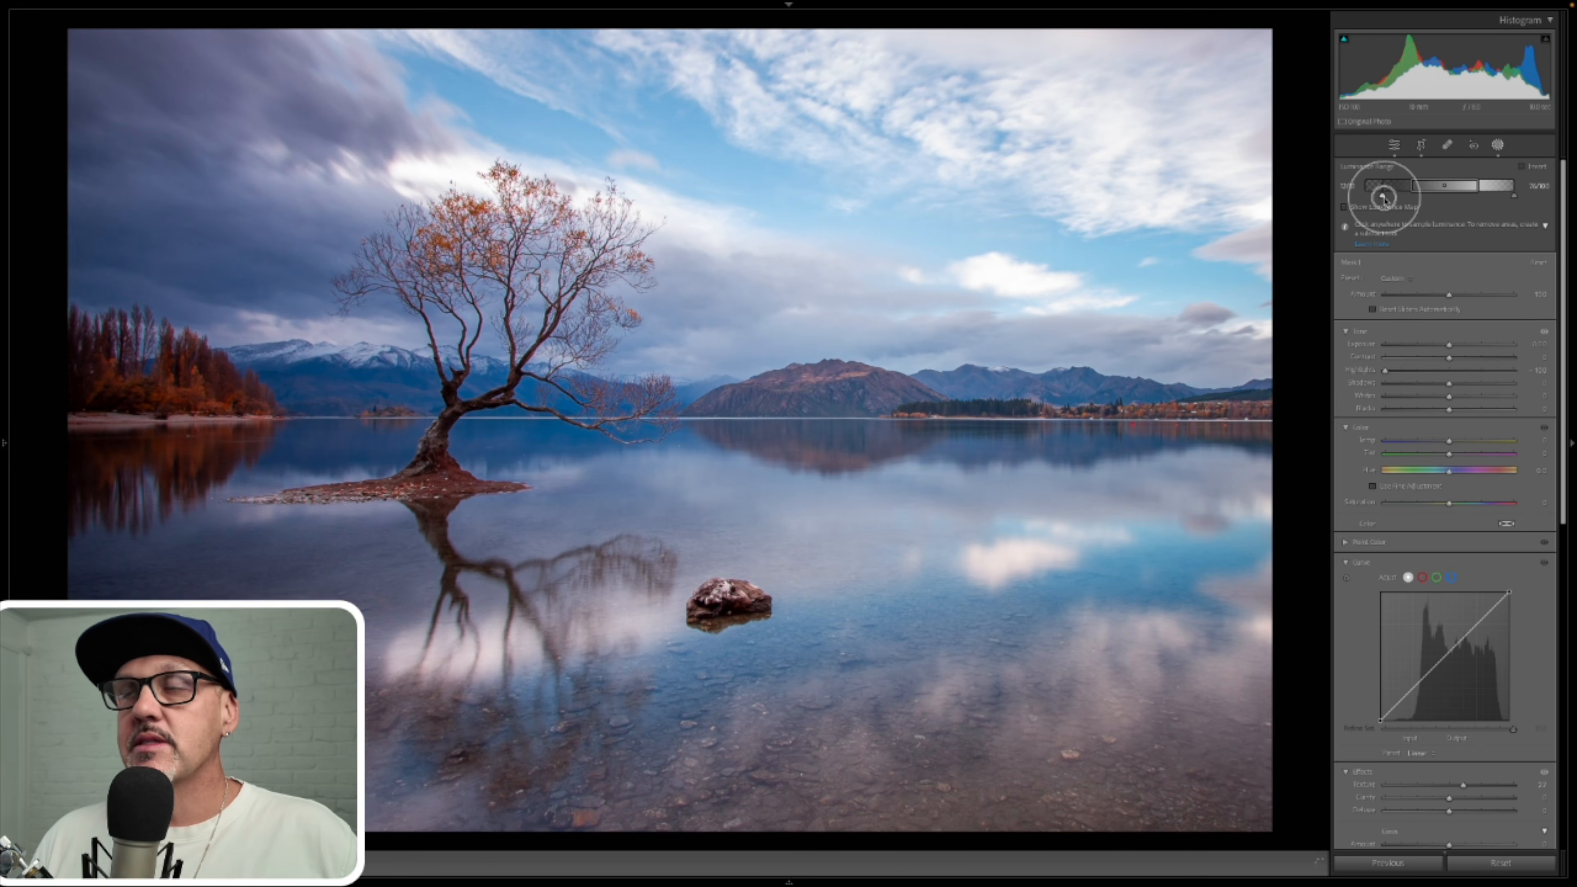
- Show the luminance map and fine-tune the shadow and highlight falloff of the midtone selection
left_click(1345, 206)
left_click_drag(1518, 200, 1495, 204)
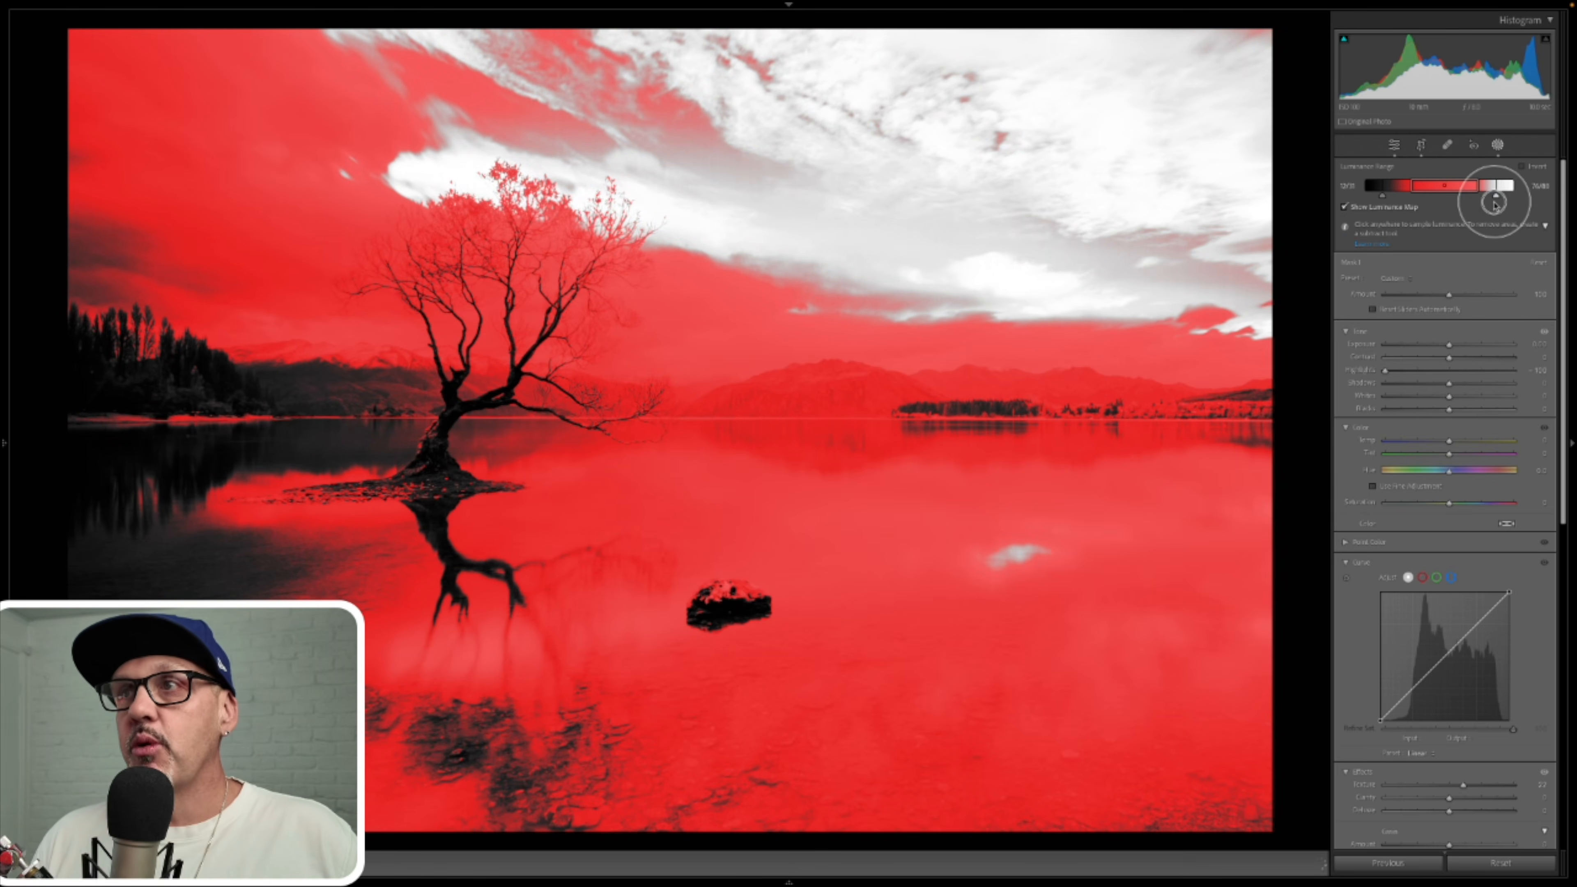
left_click_drag(1380, 198, 1373, 196)
left_click_drag(1495, 196, 1378, 196)
left_click_drag(1505, 197, 1509, 199)
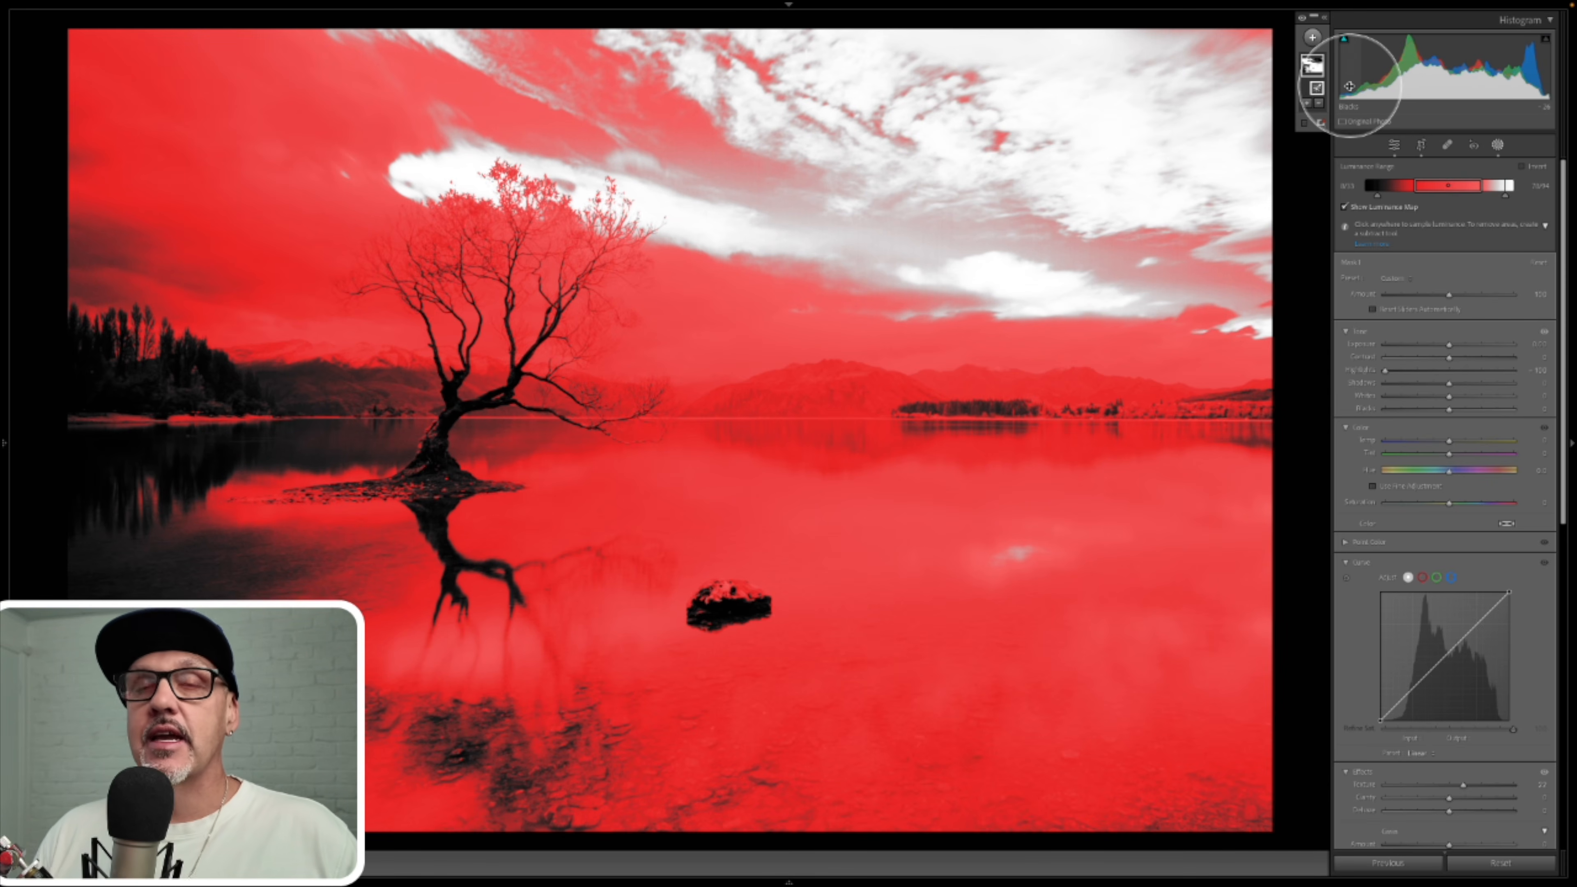
- Shape a gentle contrast curve on the midtone mask with one upper point and one lower point
scroll(1472, 369, "down", 5)
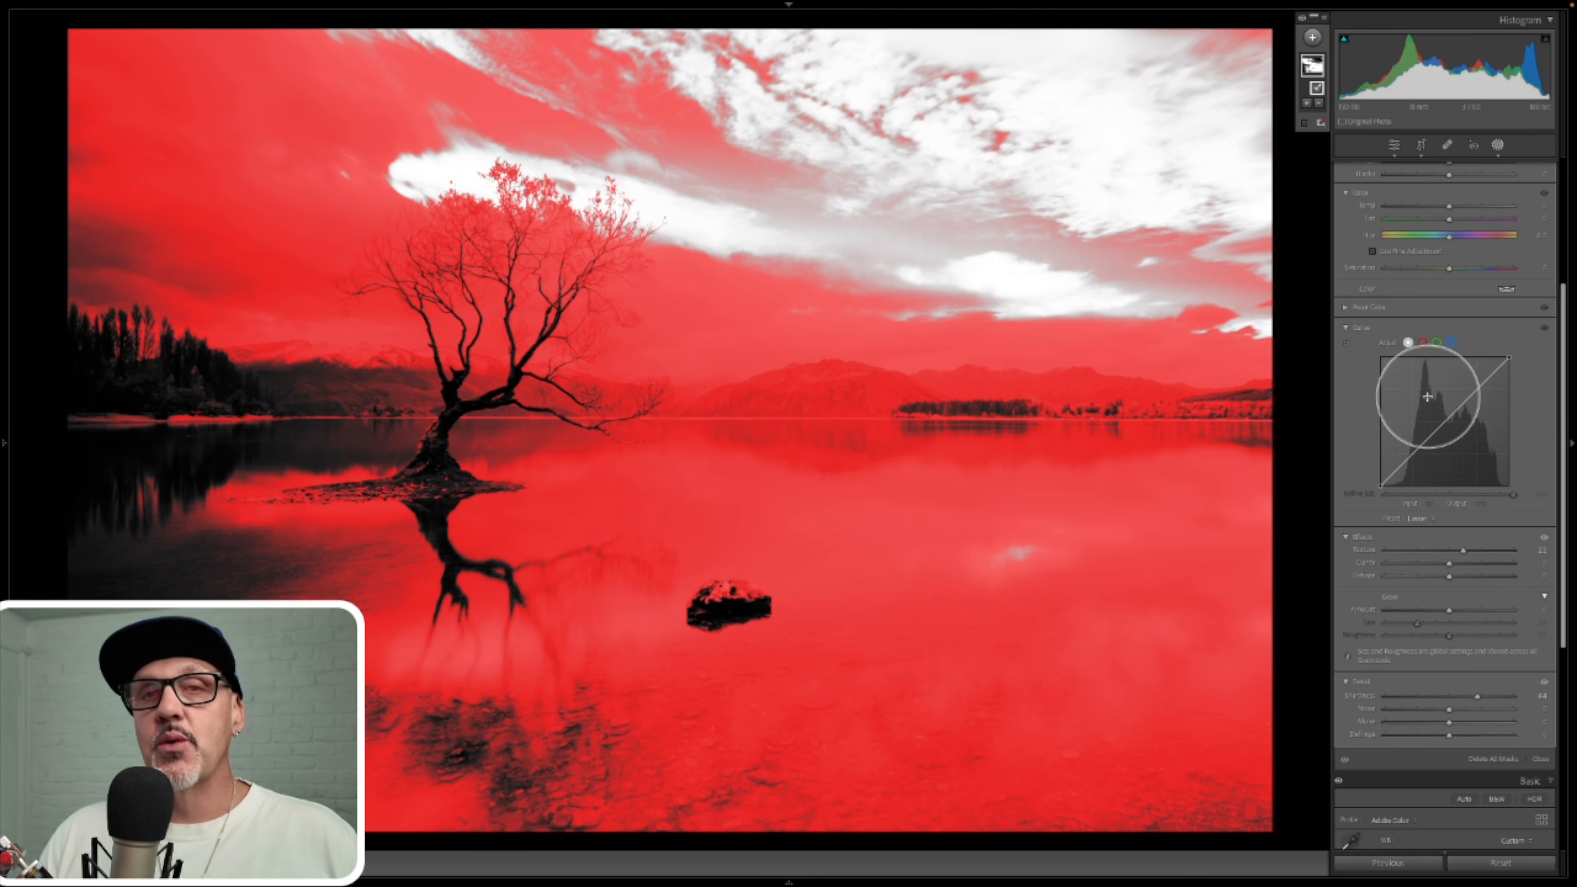
left_click(1462, 407)
left_click_drag(1461, 407, 1431, 438)
double_click(1431, 439)
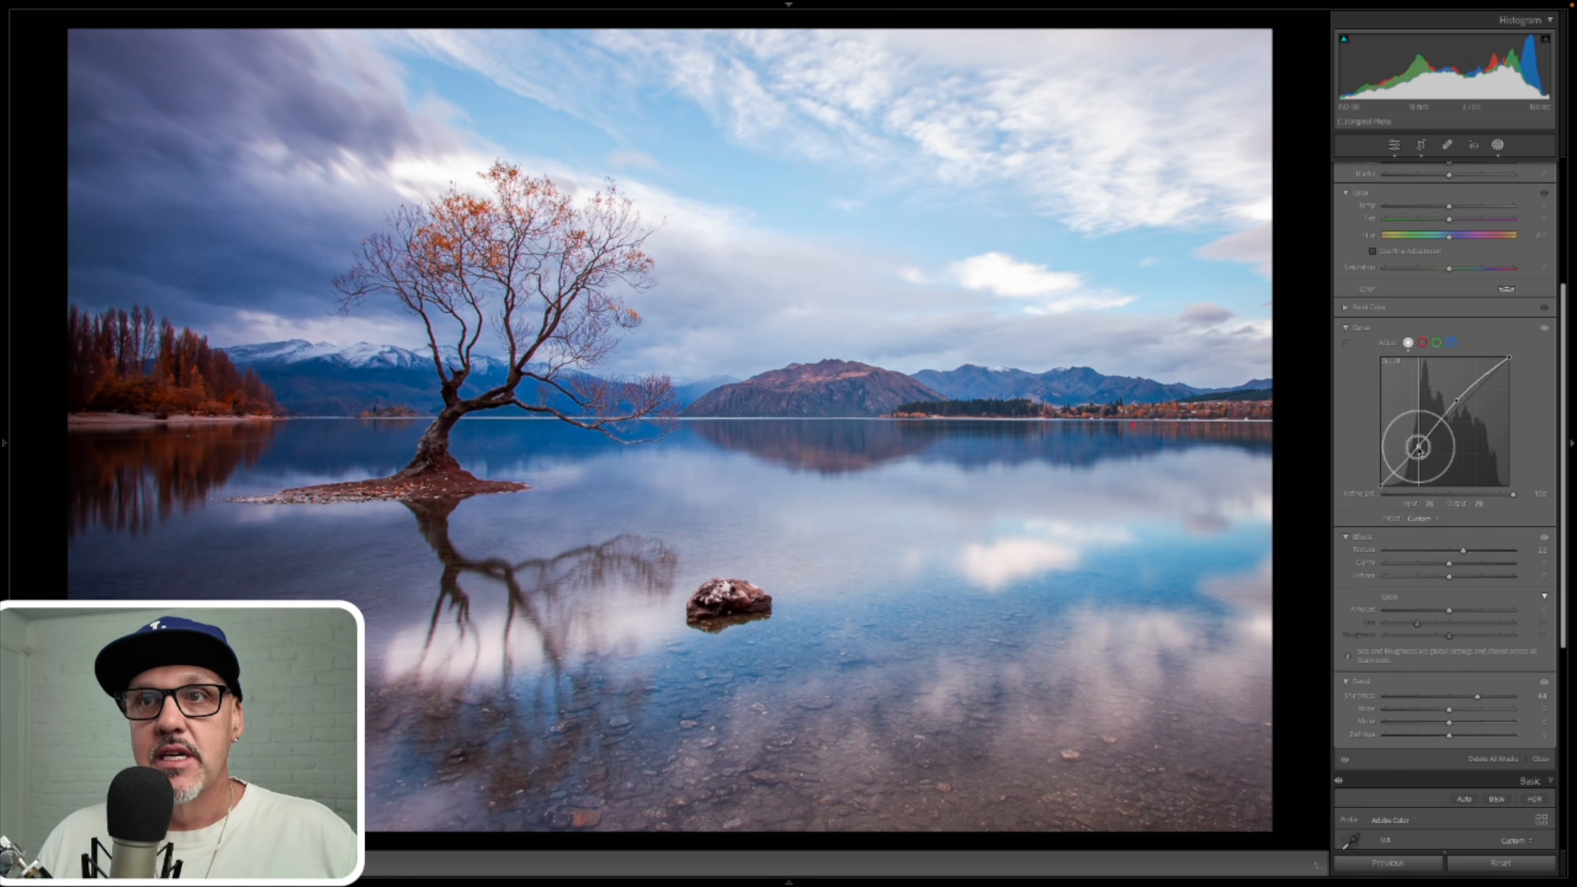
- Turn off the luminance map display for the midtone mask
key("o")
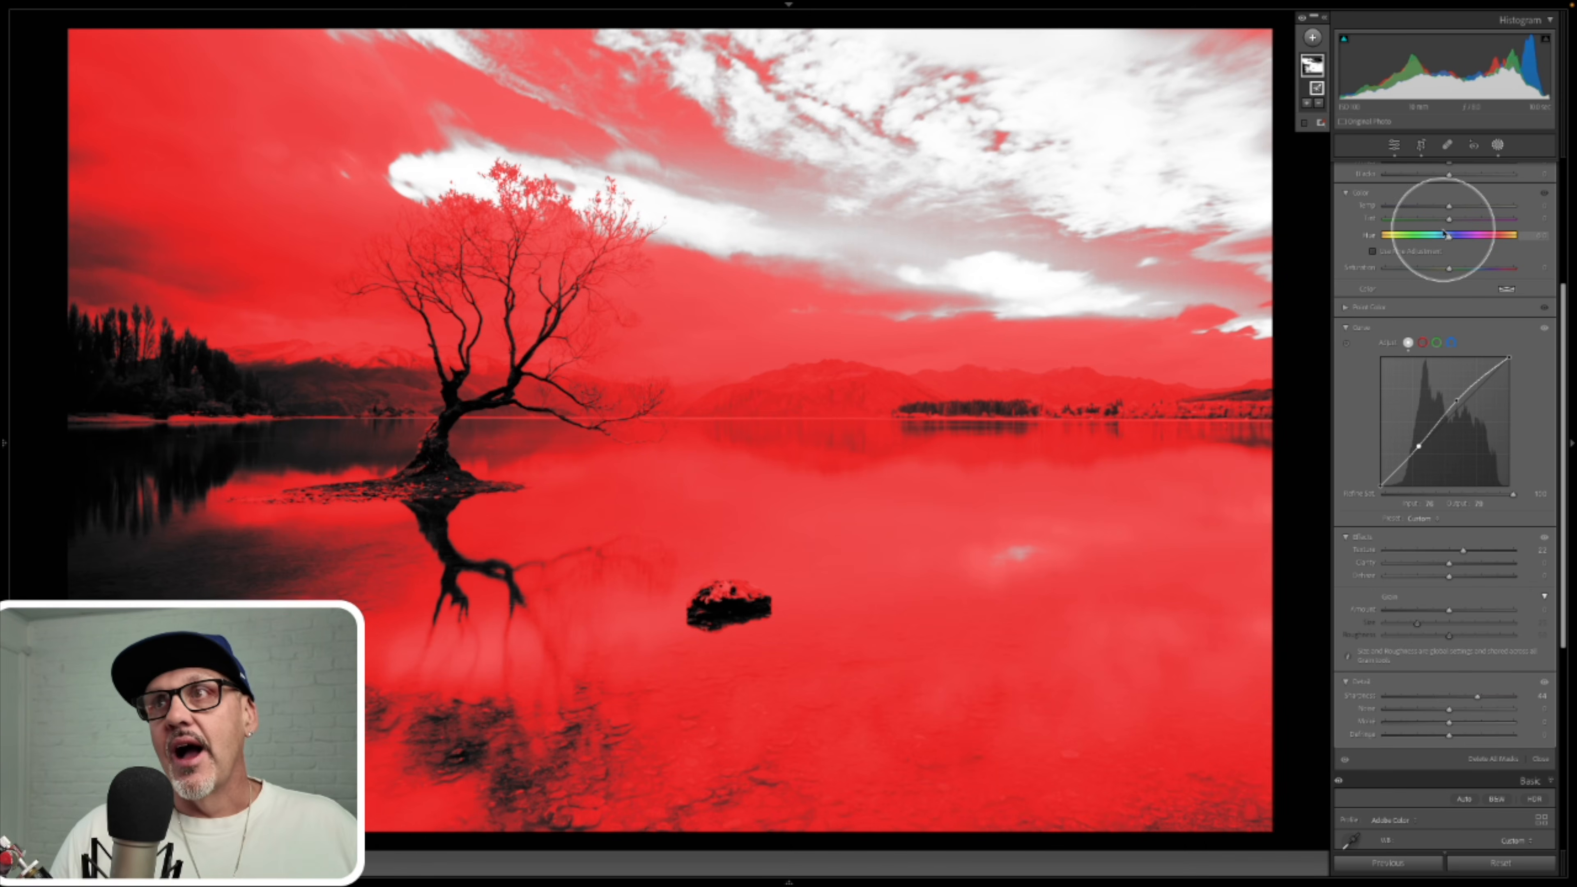
scroll(1445, 234, "up", 3)
scroll(1417, 248, "up", 1)
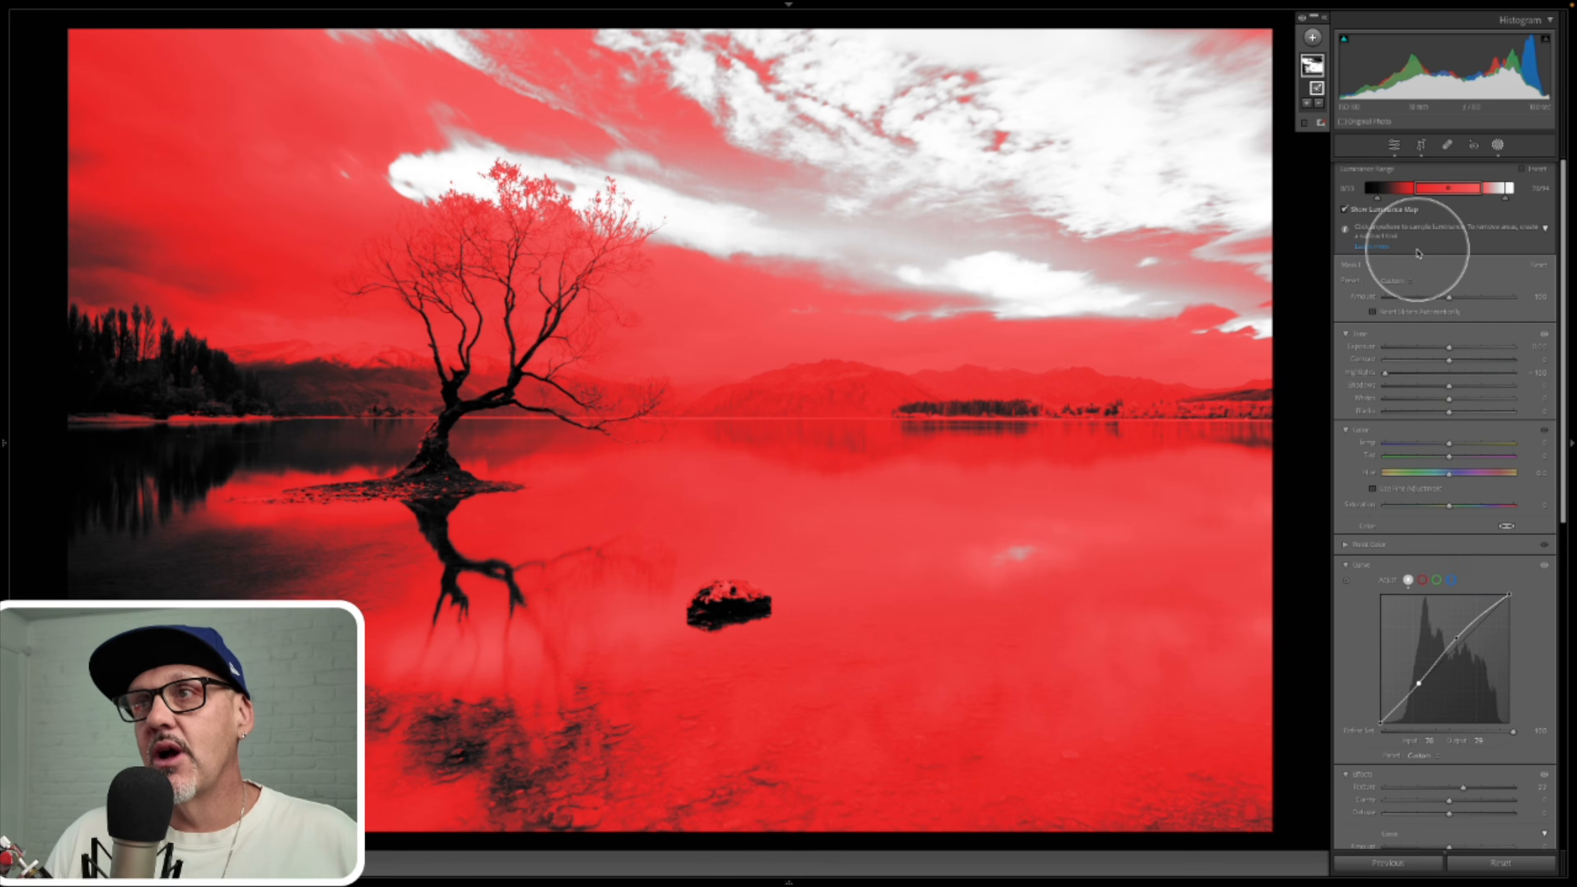
left_click(1345, 208)
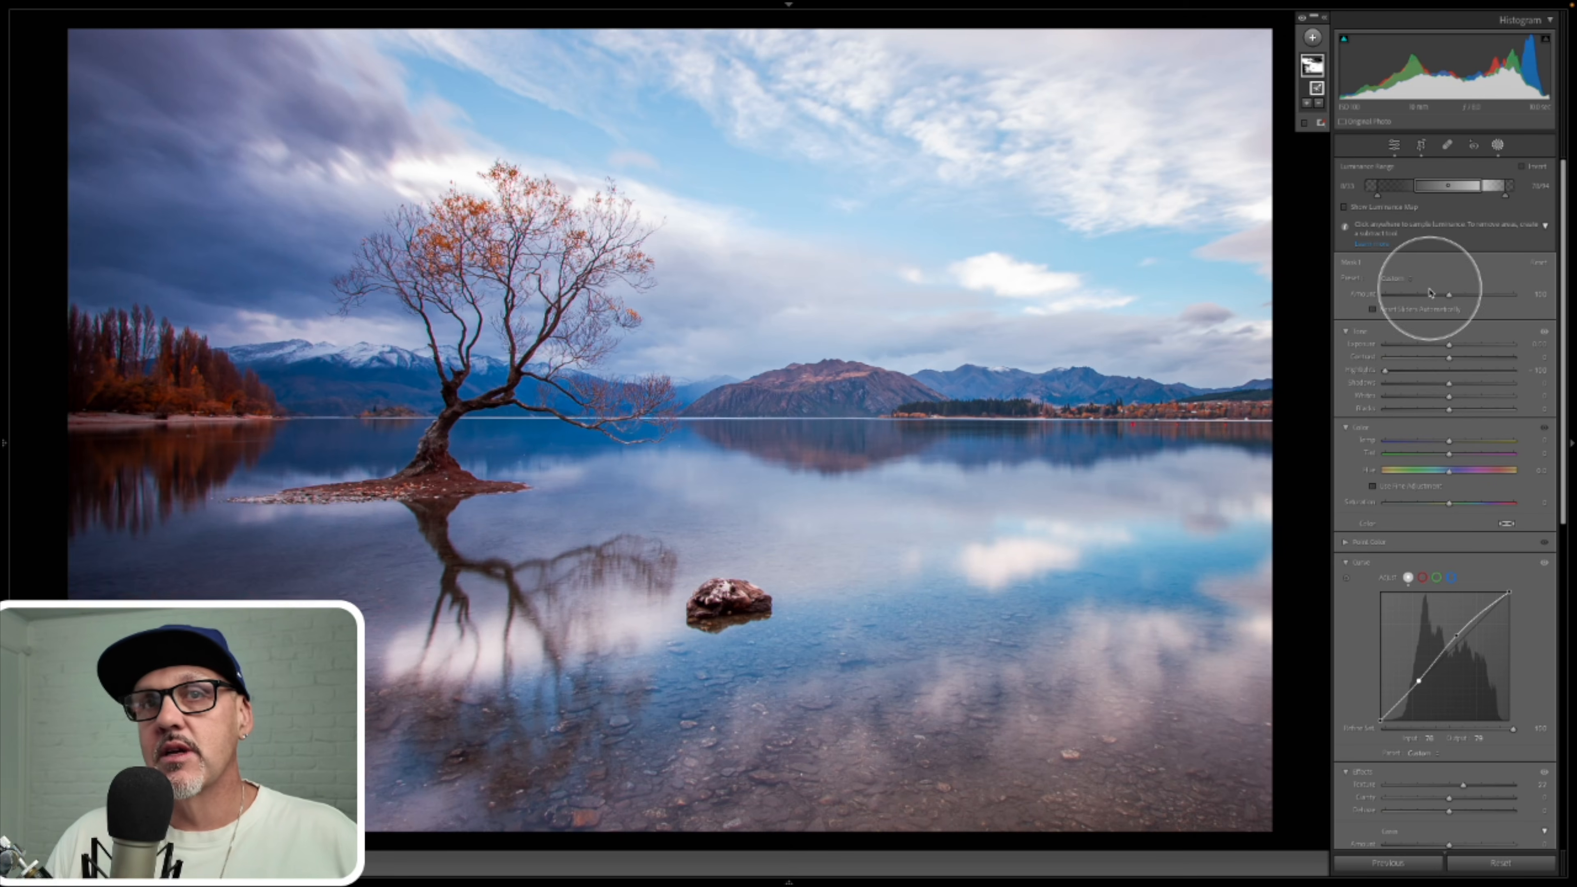
- Expand the mask list and toggle Mask 1's visibility to compare the photo with and without the midtone contrast
left_click(1325, 19)
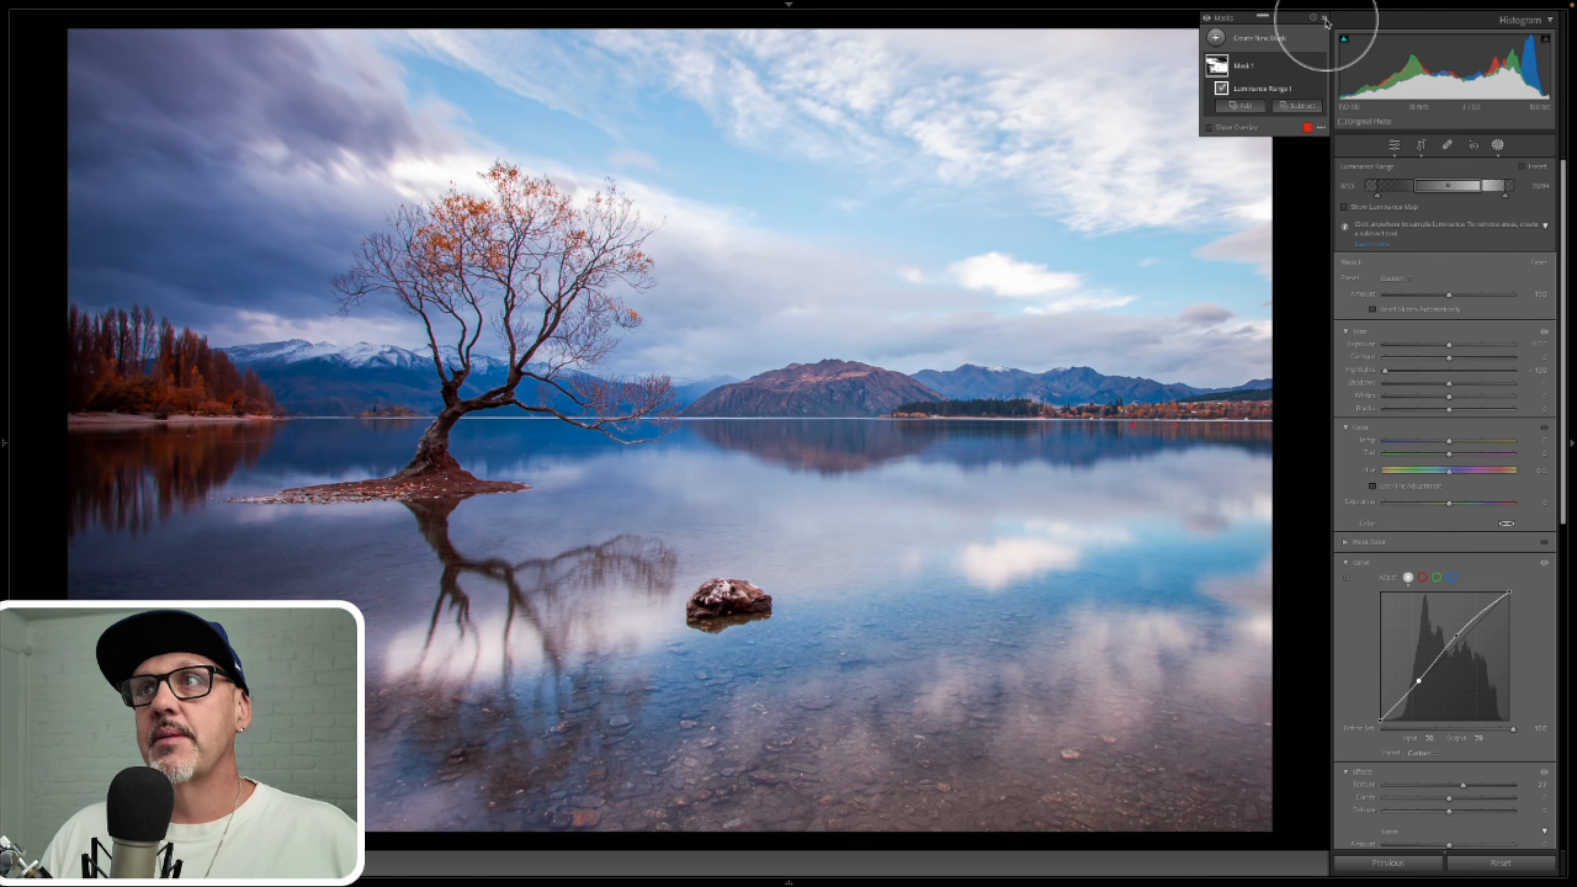
left_click(1320, 66)
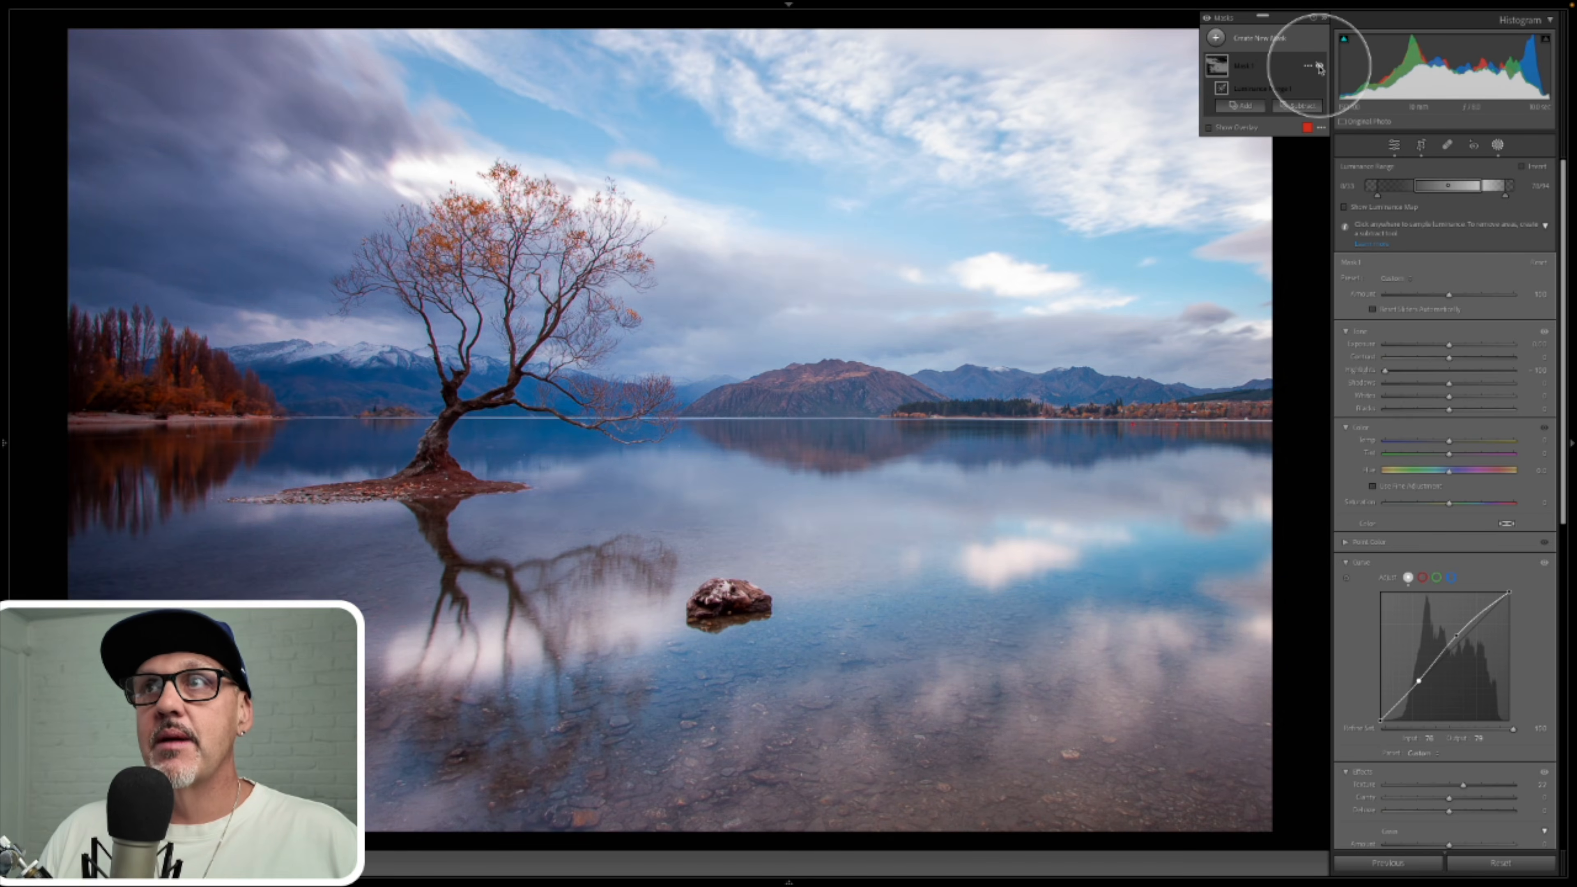
left_click(1320, 66)
left_click(1319, 66)
left_click(1320, 65)
left_click(1319, 66)
left_click(1320, 66)
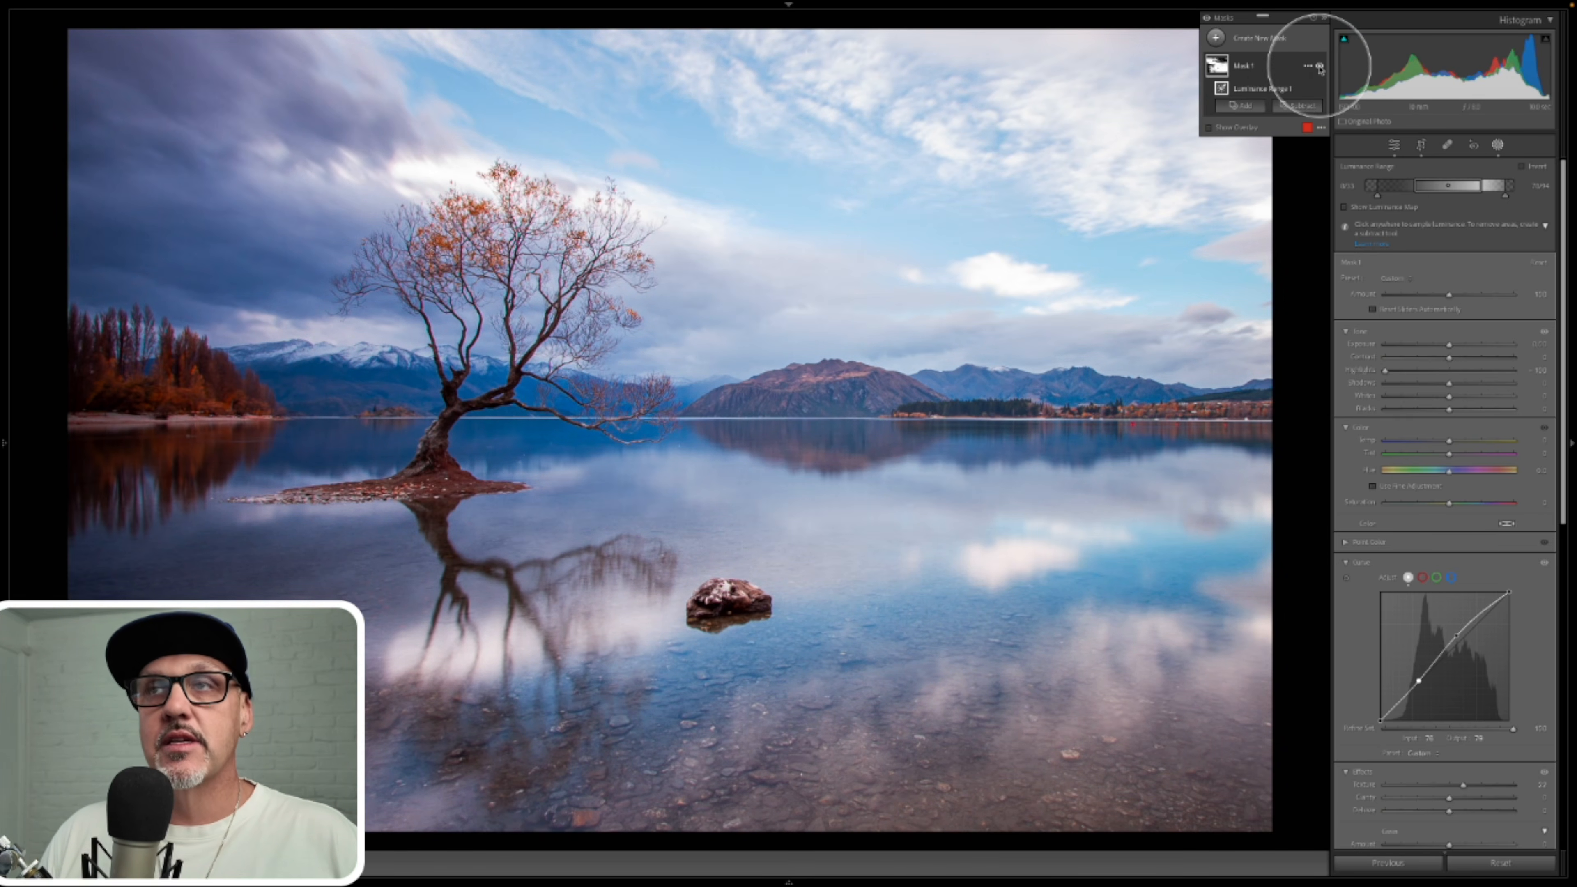
left_click(1320, 66)
left_click(1319, 66)
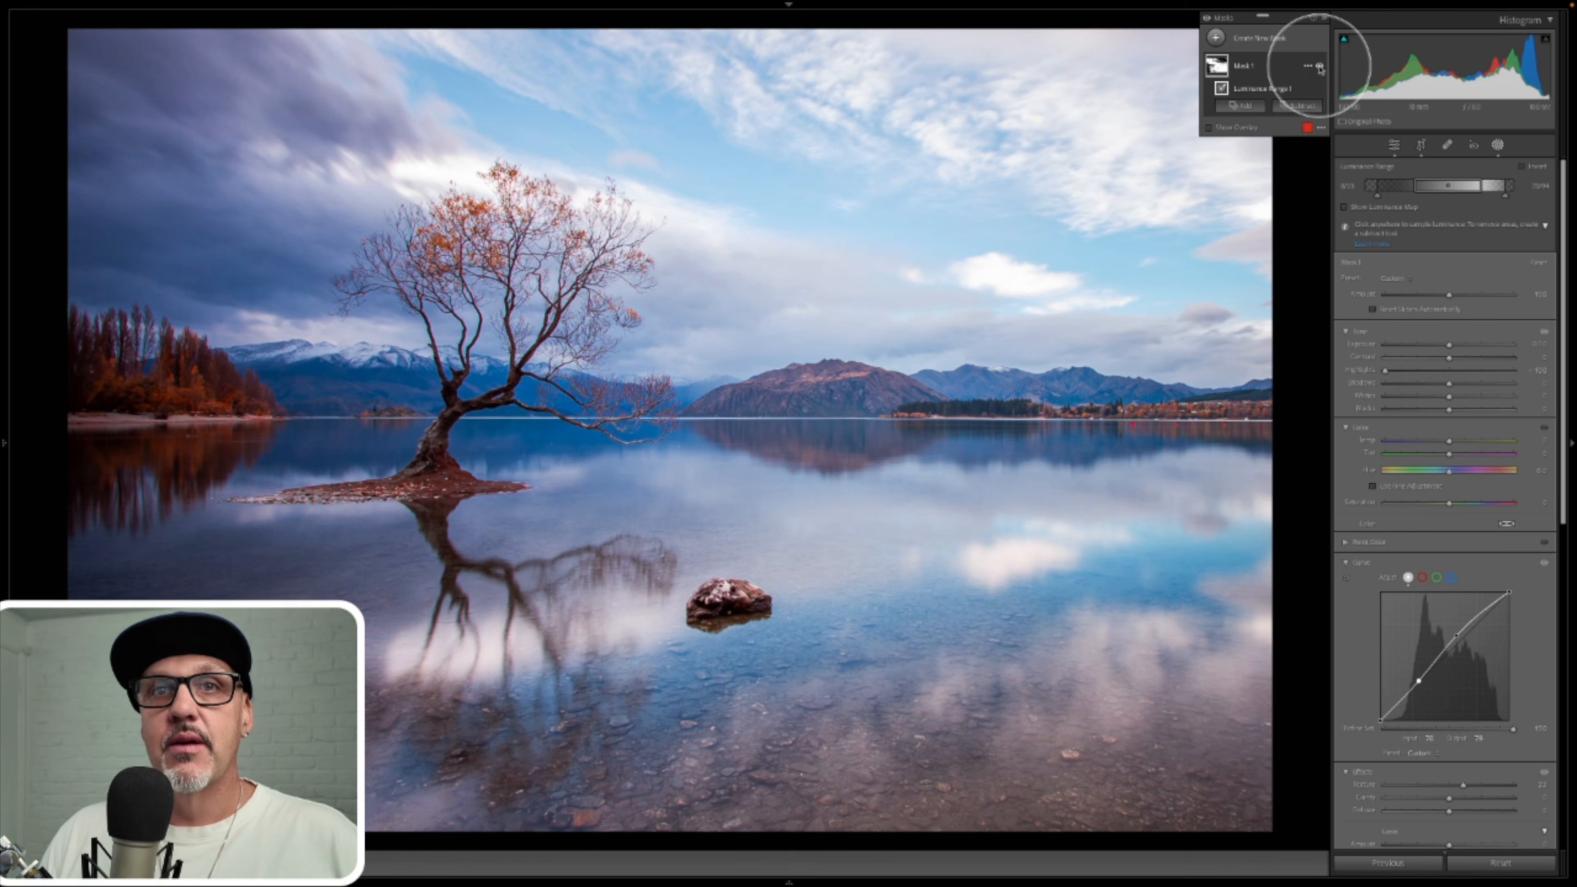
left_click(1320, 66)
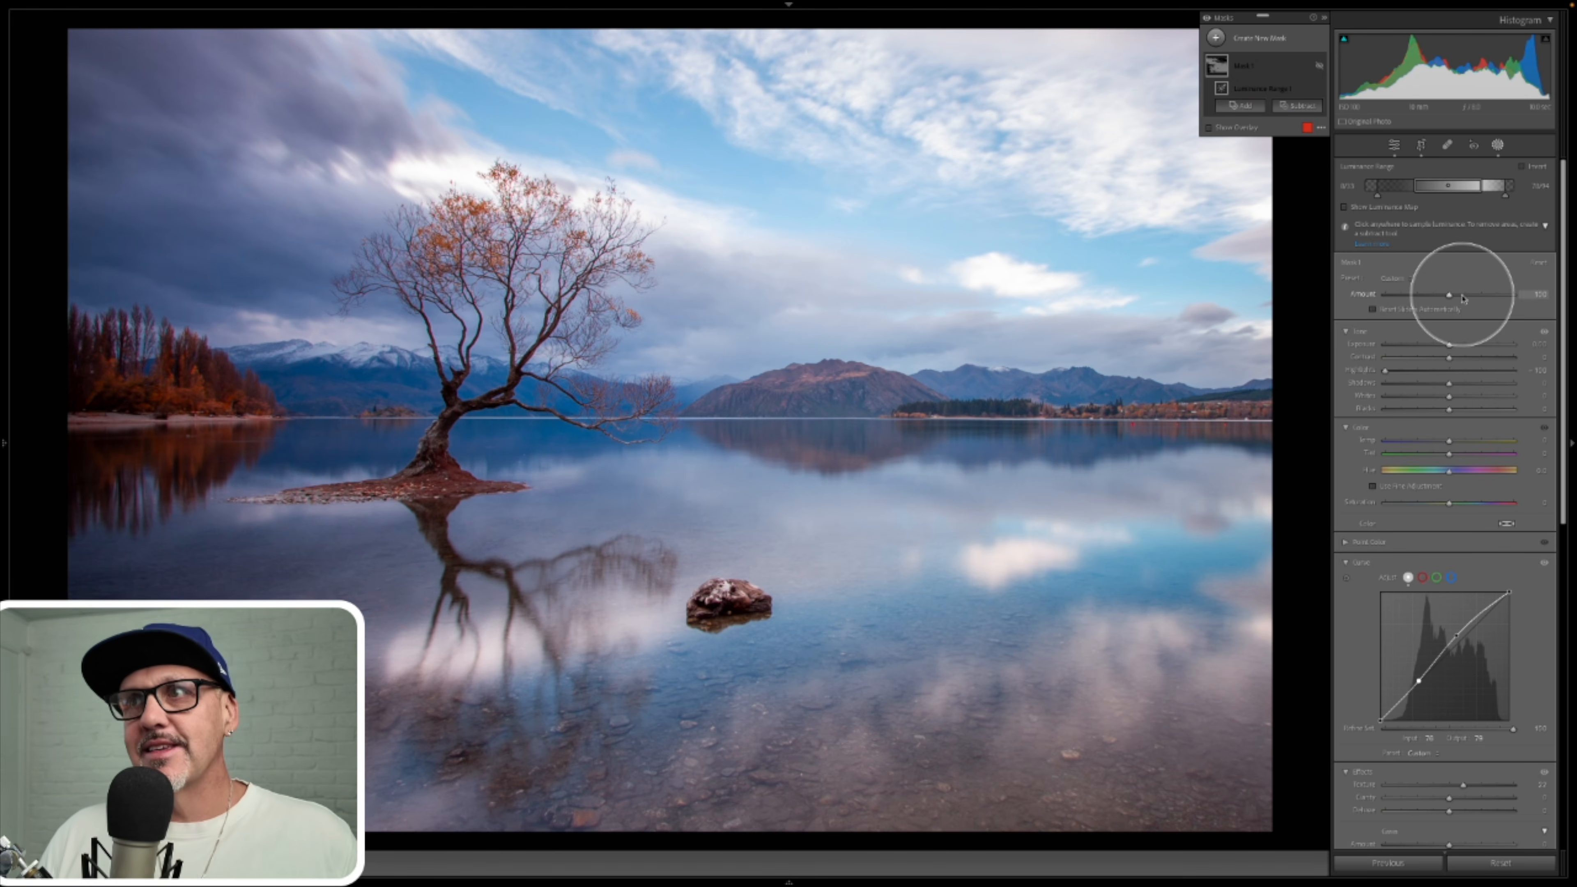
- Reduce the midtone mask's overall amount and shift its luminance range slightly toward the darker tones
mouse_move(1437, 302)
left_mouse_down()
mouse_move(1555, 302)
mouse_move(1097, 356)
mouse_move(1436, 306)
mouse_move(1402, 310)
mouse_move(1455, 319)
mouse_move(1423, 320)
left_mouse_up()
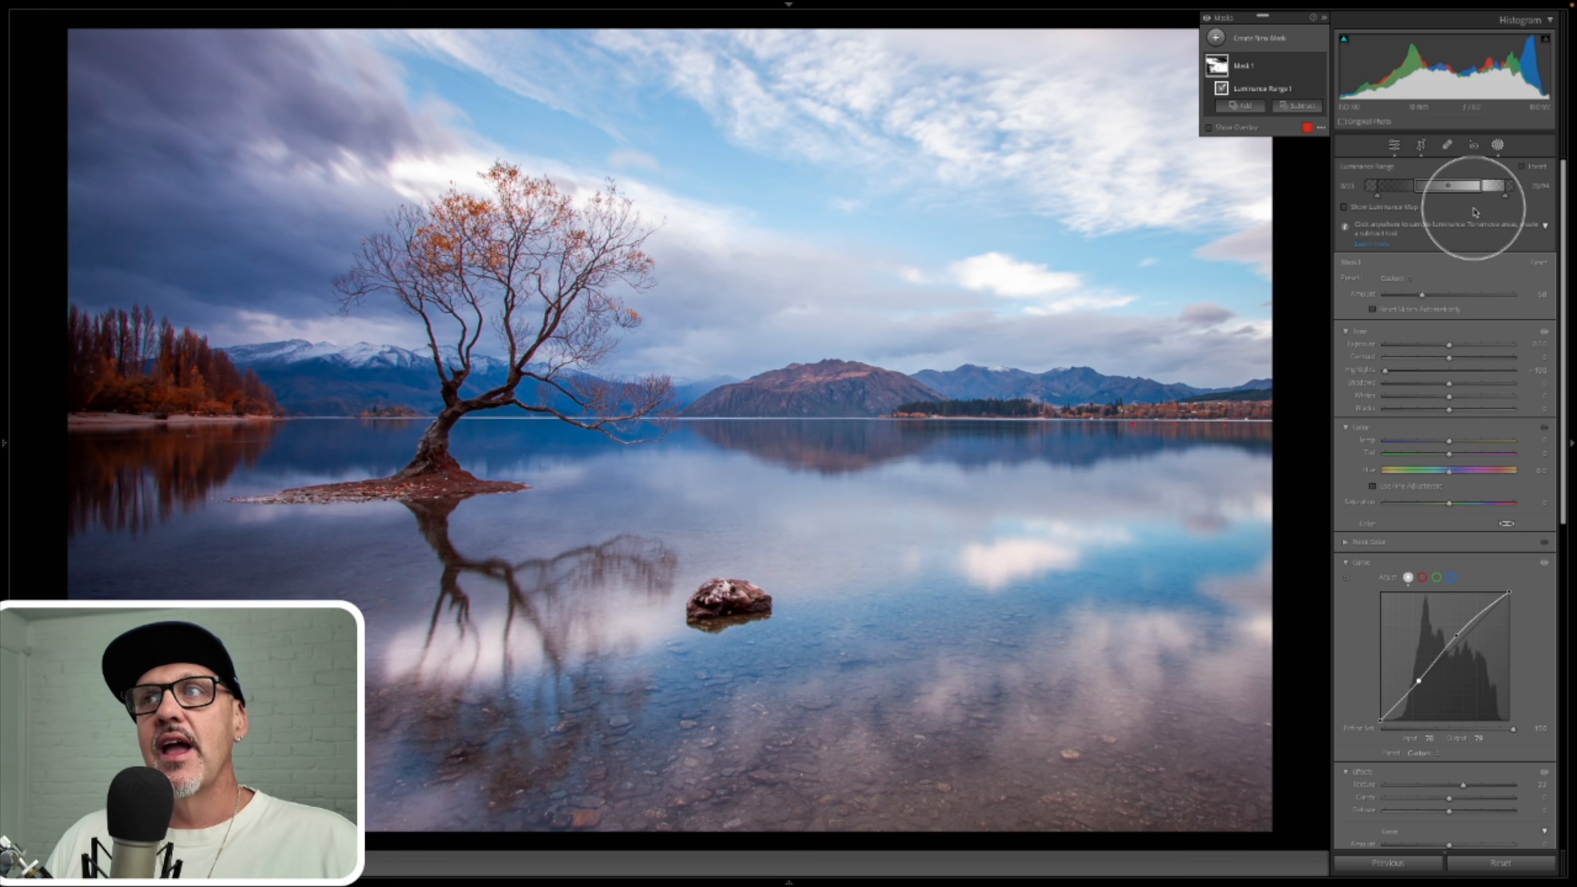
left_click_drag(1459, 183, 1442, 187)
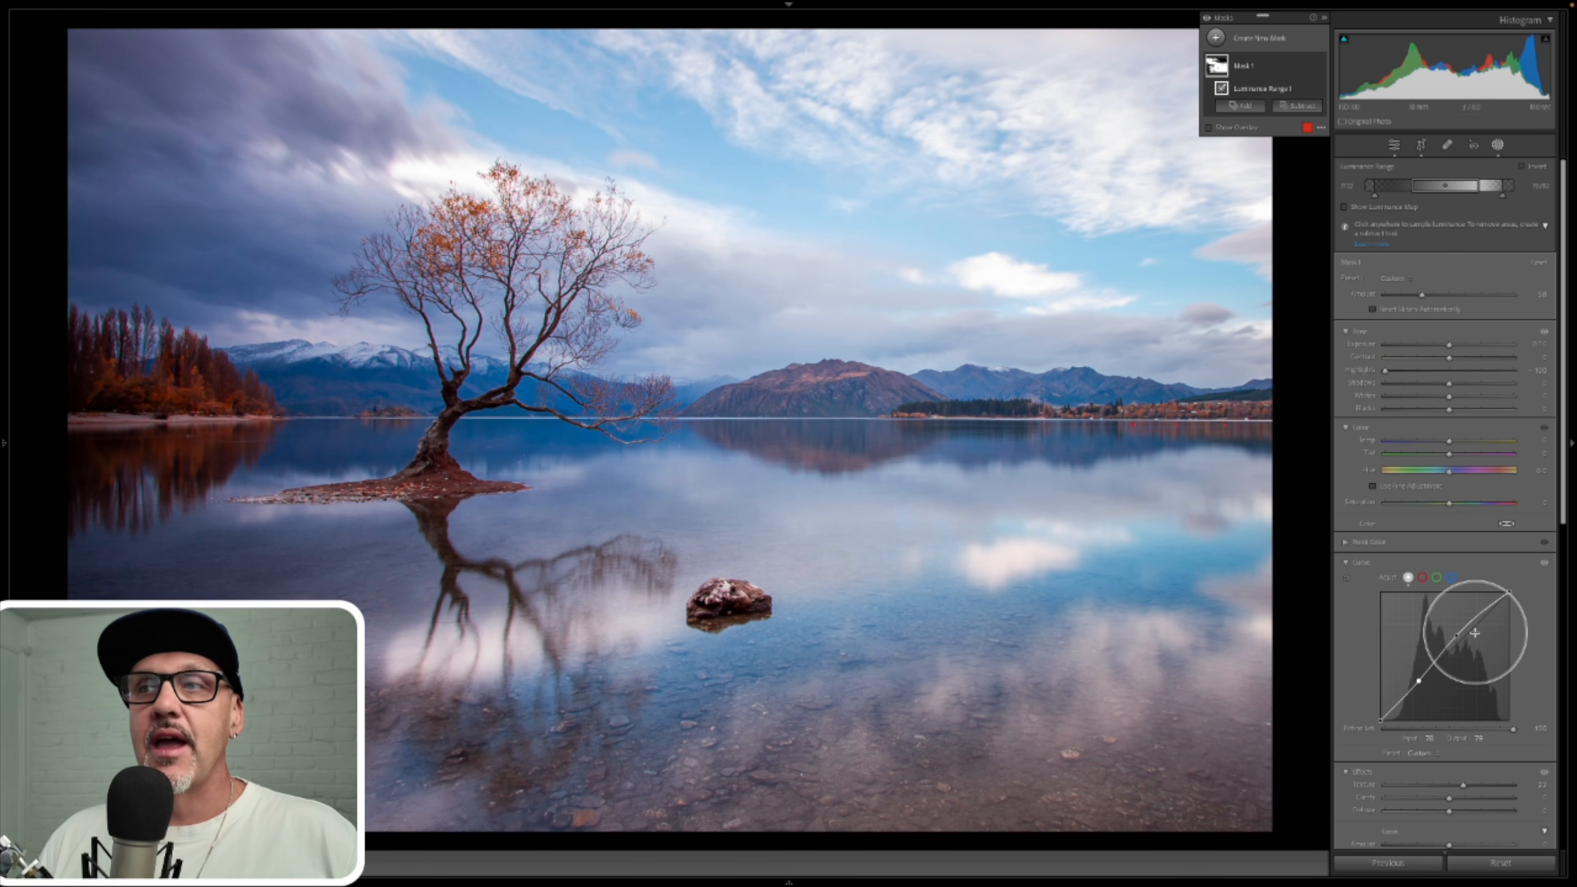
- Create a color range mask sampled from the orange autumn trees on the shoreline and check its coverage with the overlay
left_click(1217, 39)
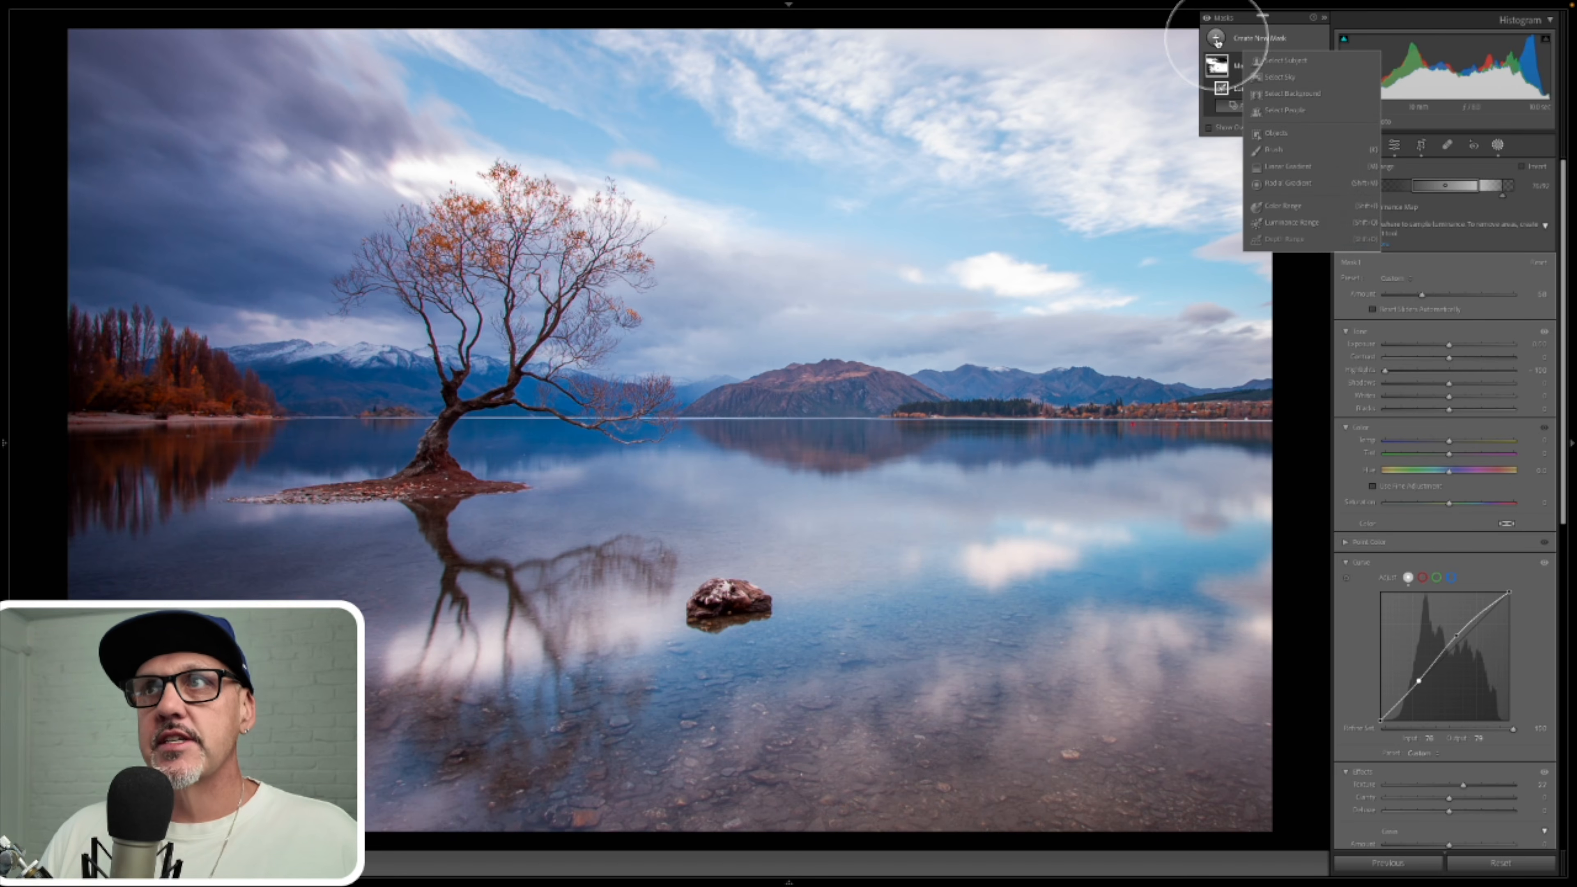
left_click(1296, 211)
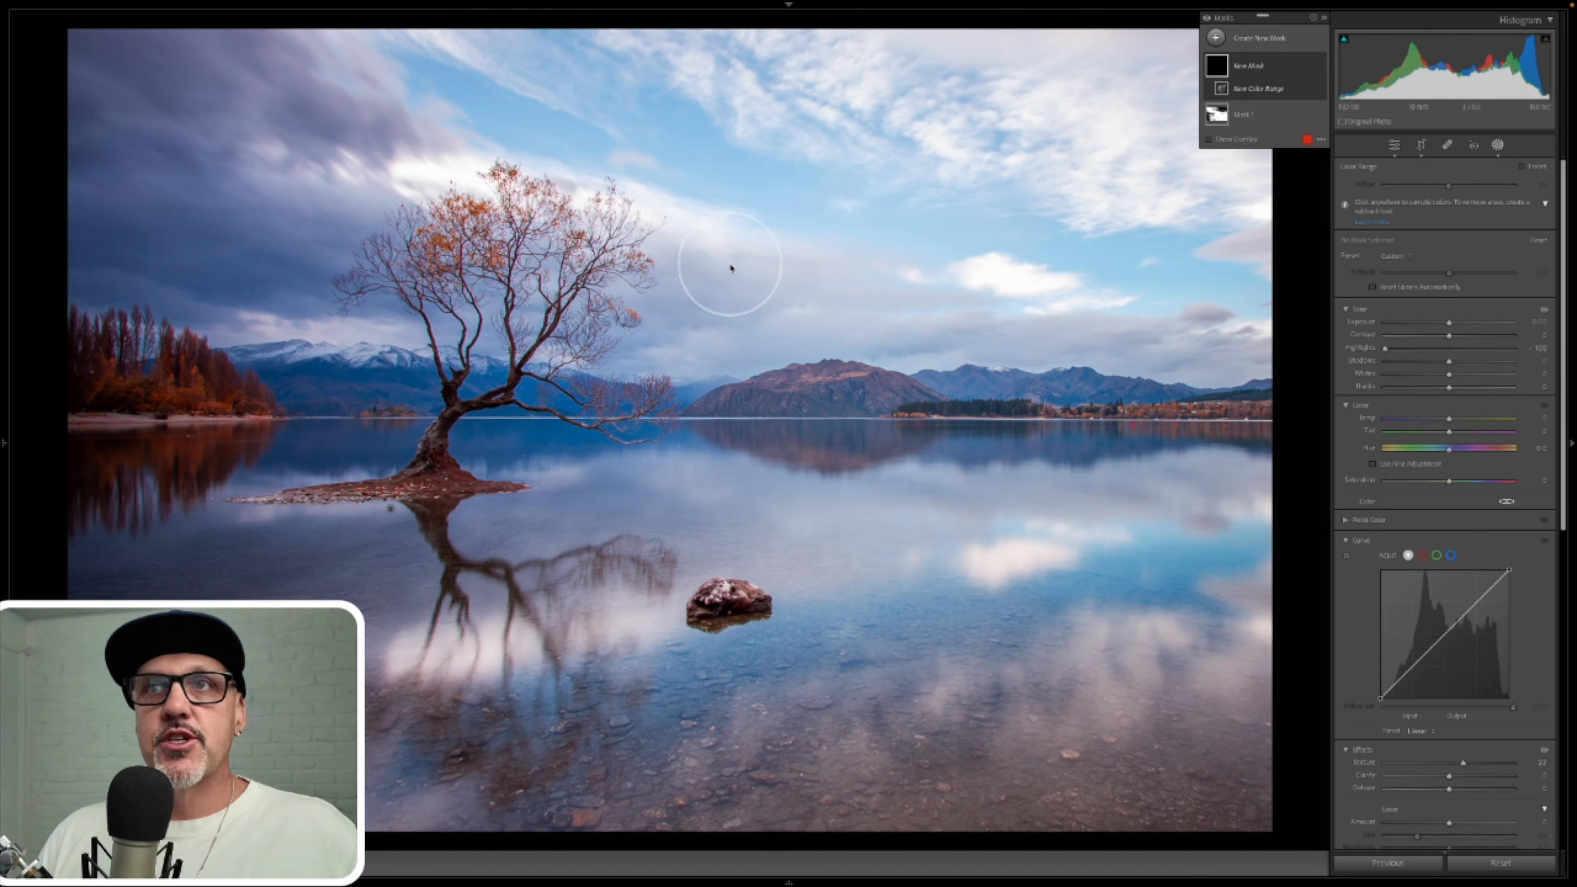
left_click(171, 389)
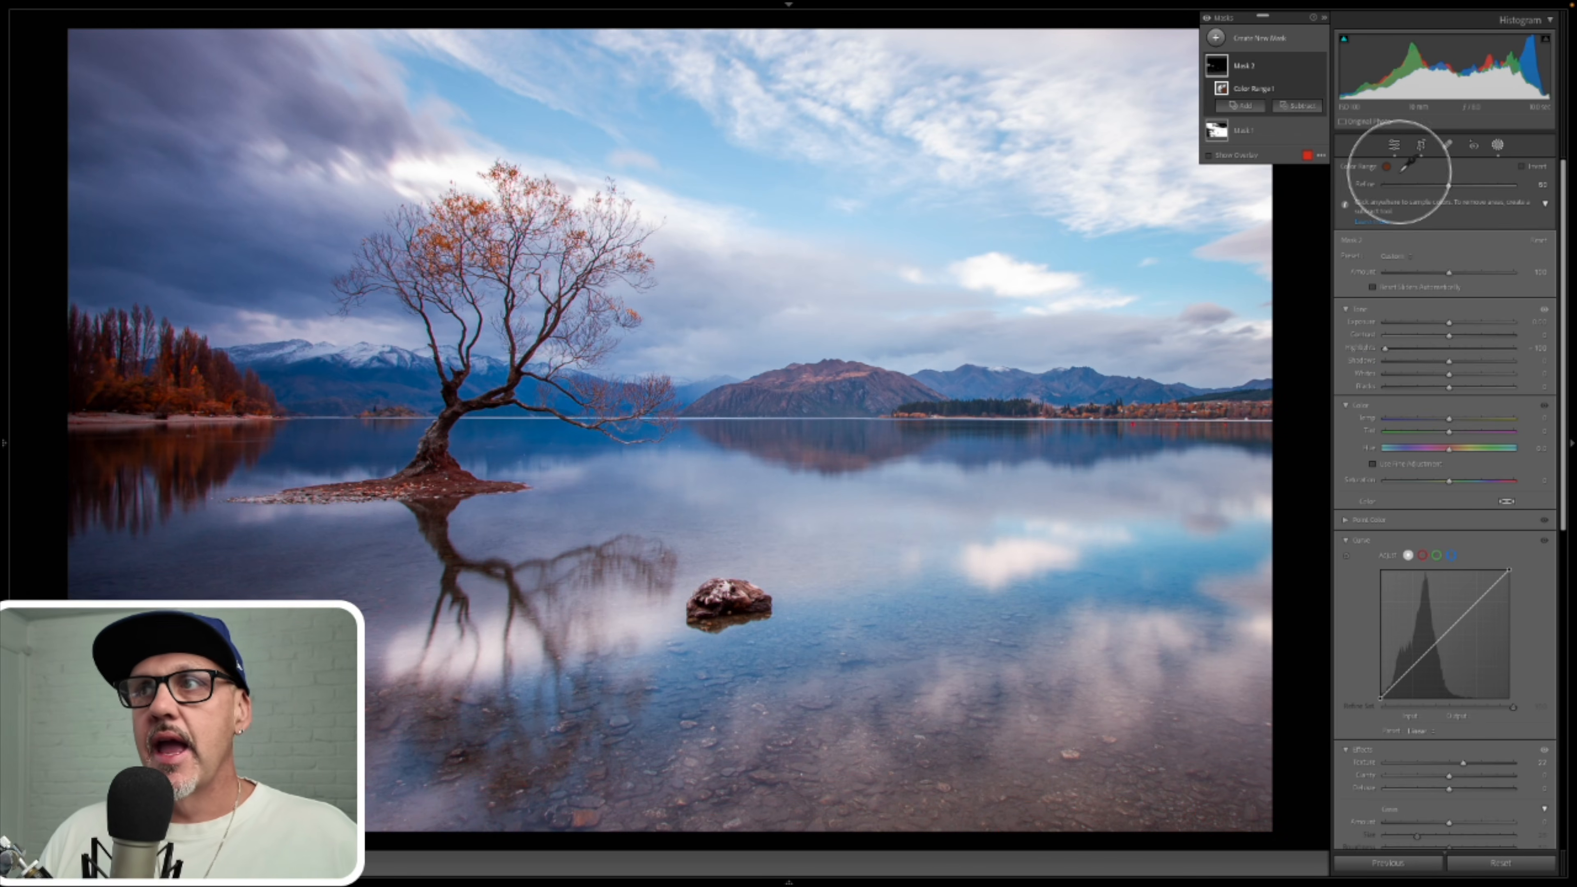
left_click(1209, 157)
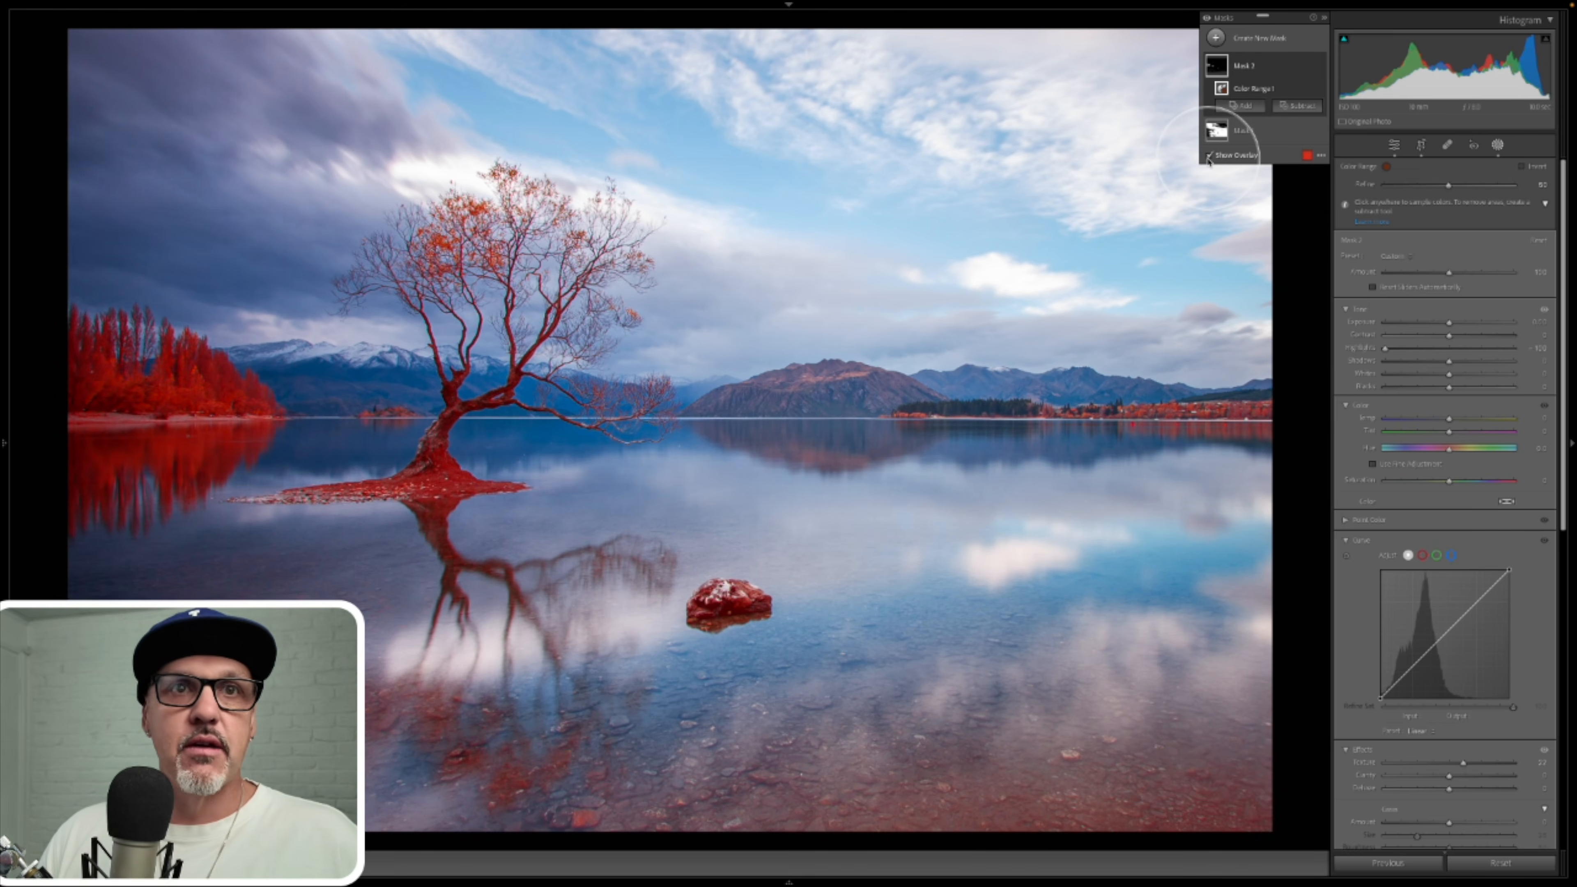
left_click(1209, 157)
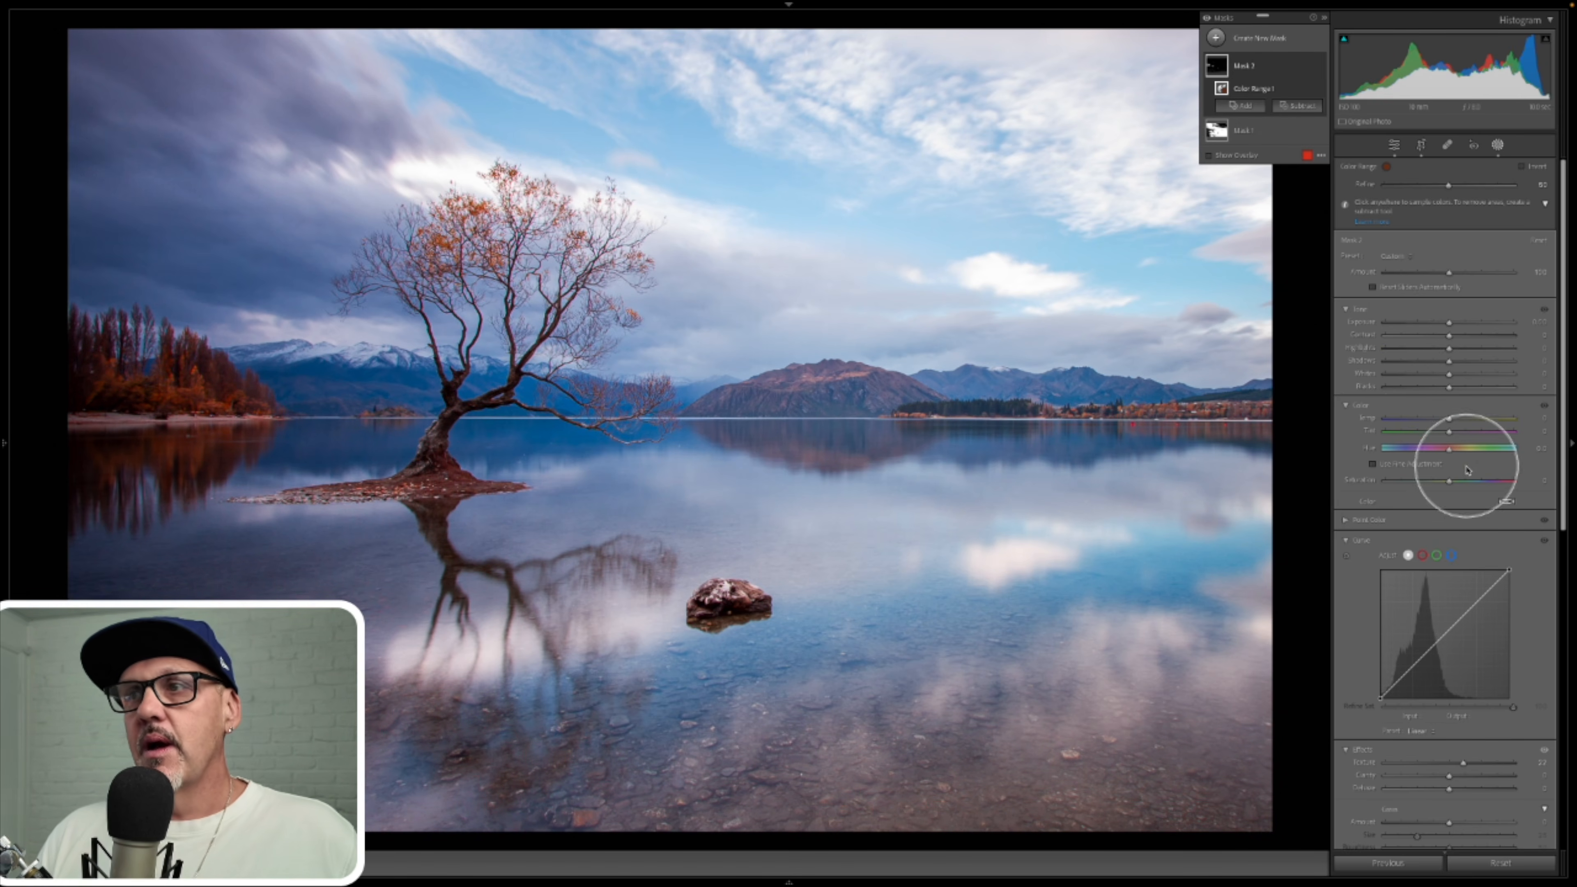
- Raise the autumn foliage mask's shadows to 100 and increase its exposure slightly
scroll(1467, 466, "down", 3)
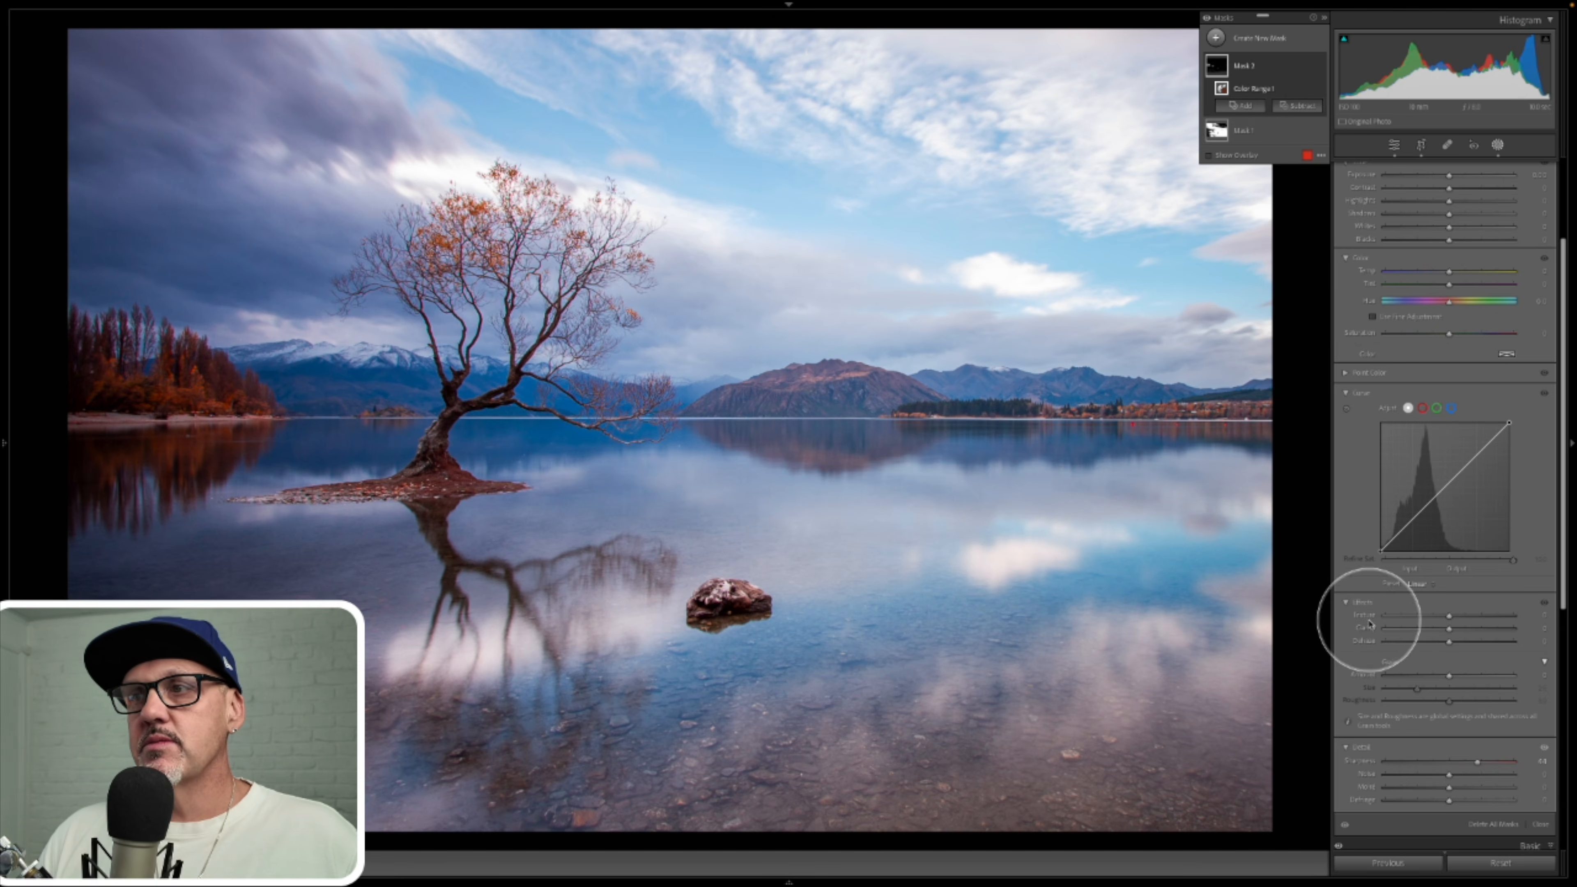
scroll(1370, 627, "up", 3)
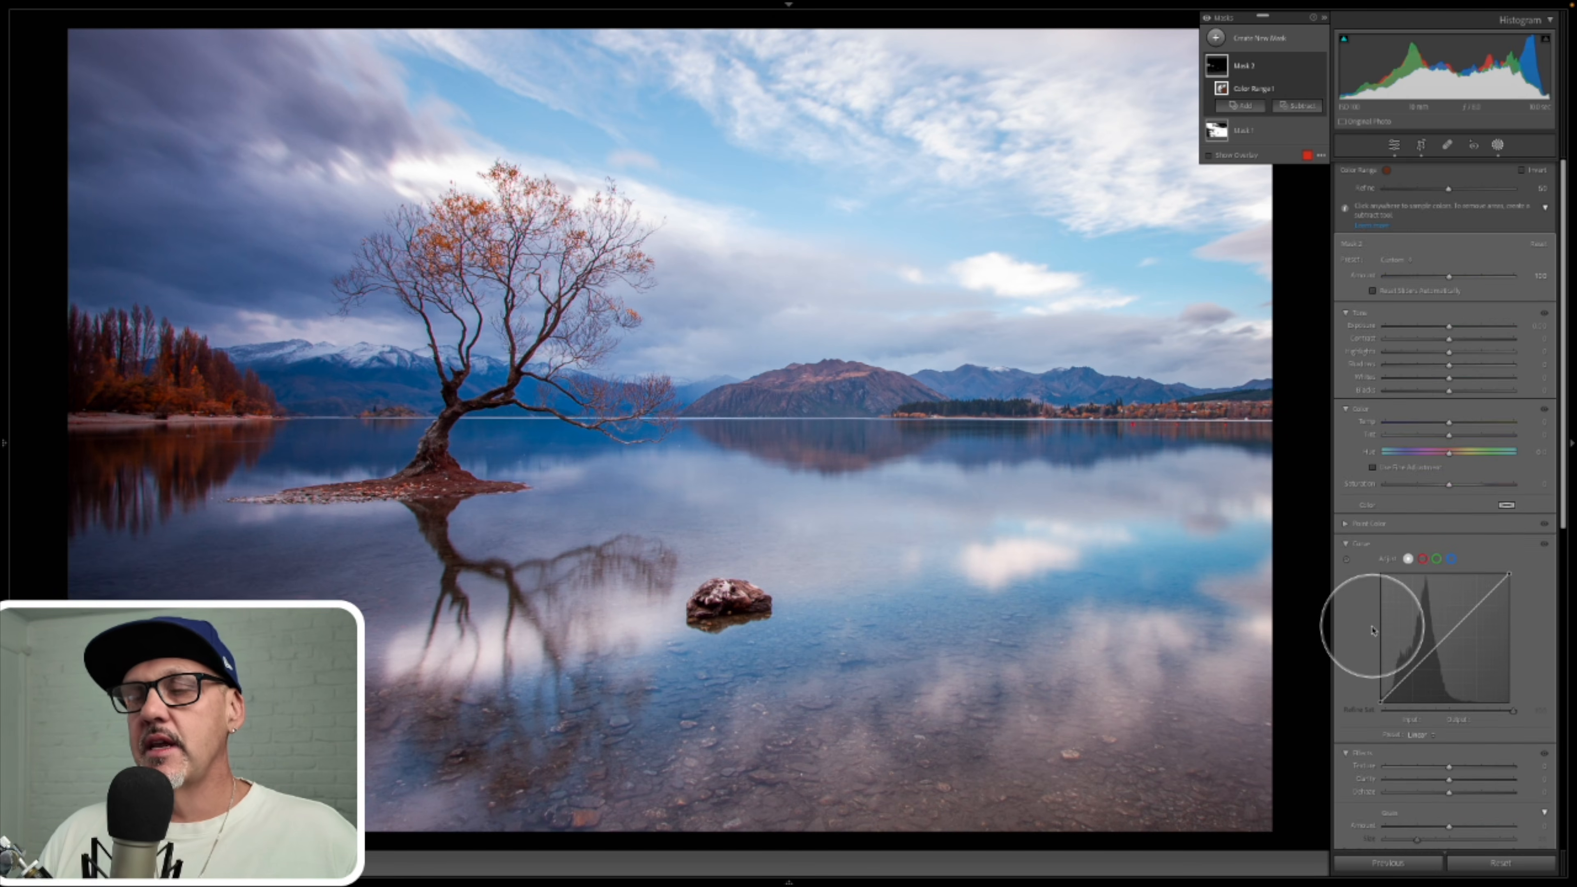
left_click(1450, 362)
left_click_drag(1463, 364, 1552, 363)
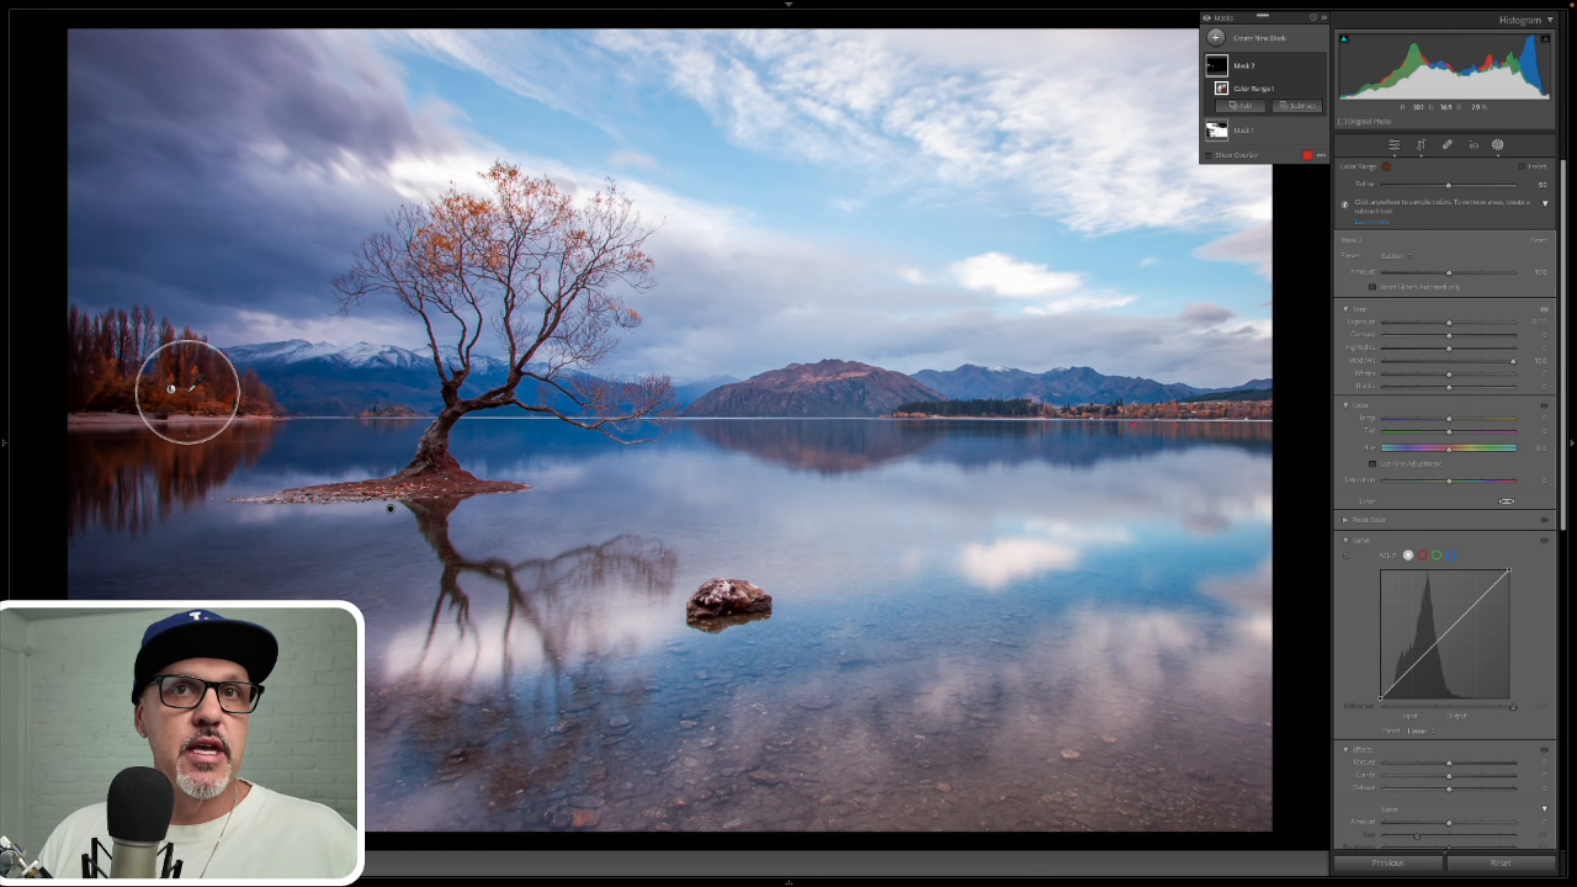
mouse_move(1450, 322)
left_mouse_down()
mouse_move(1468, 325)
mouse_move(1455, 331)
left_mouse_up()
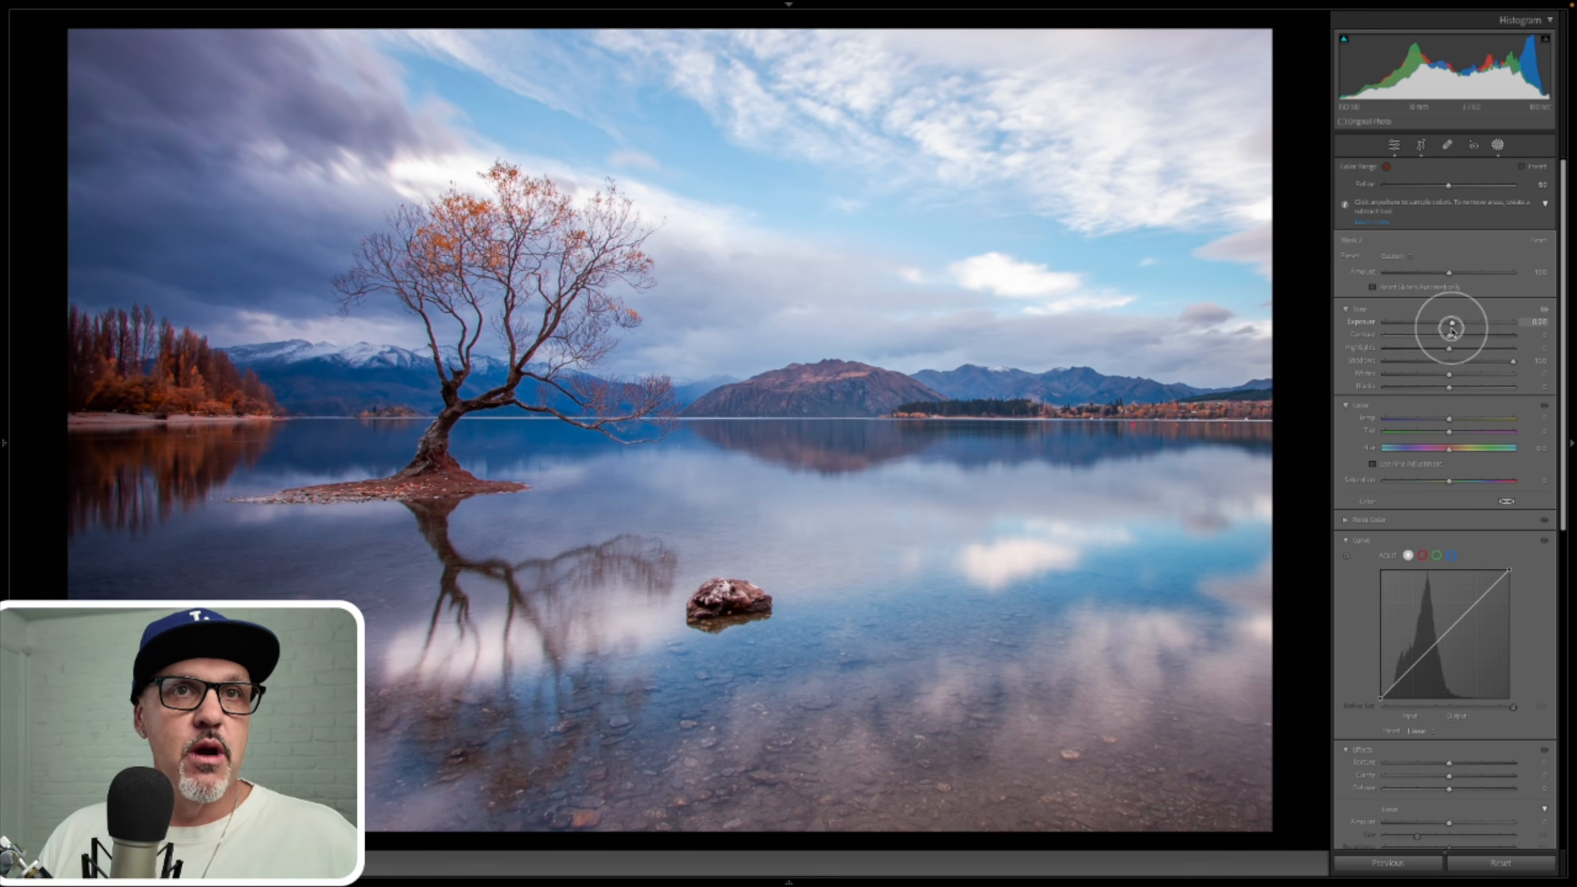
left_click_drag(1453, 331, 1450, 335)
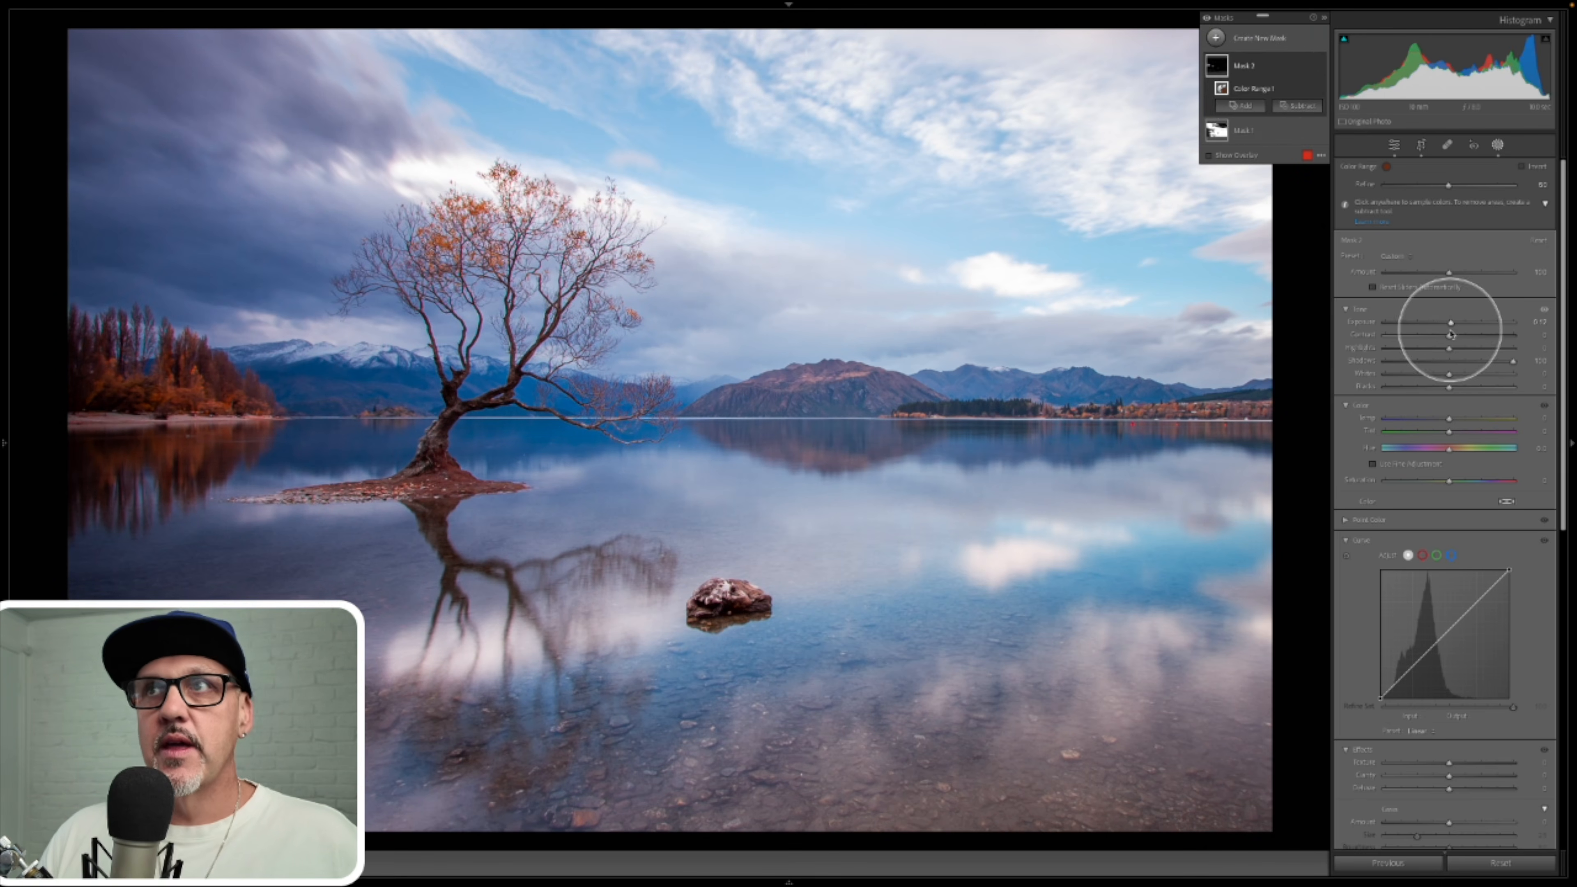
- Toggle the foliage mask's visibility to compare the trees before and after brightening
left_click(1319, 67)
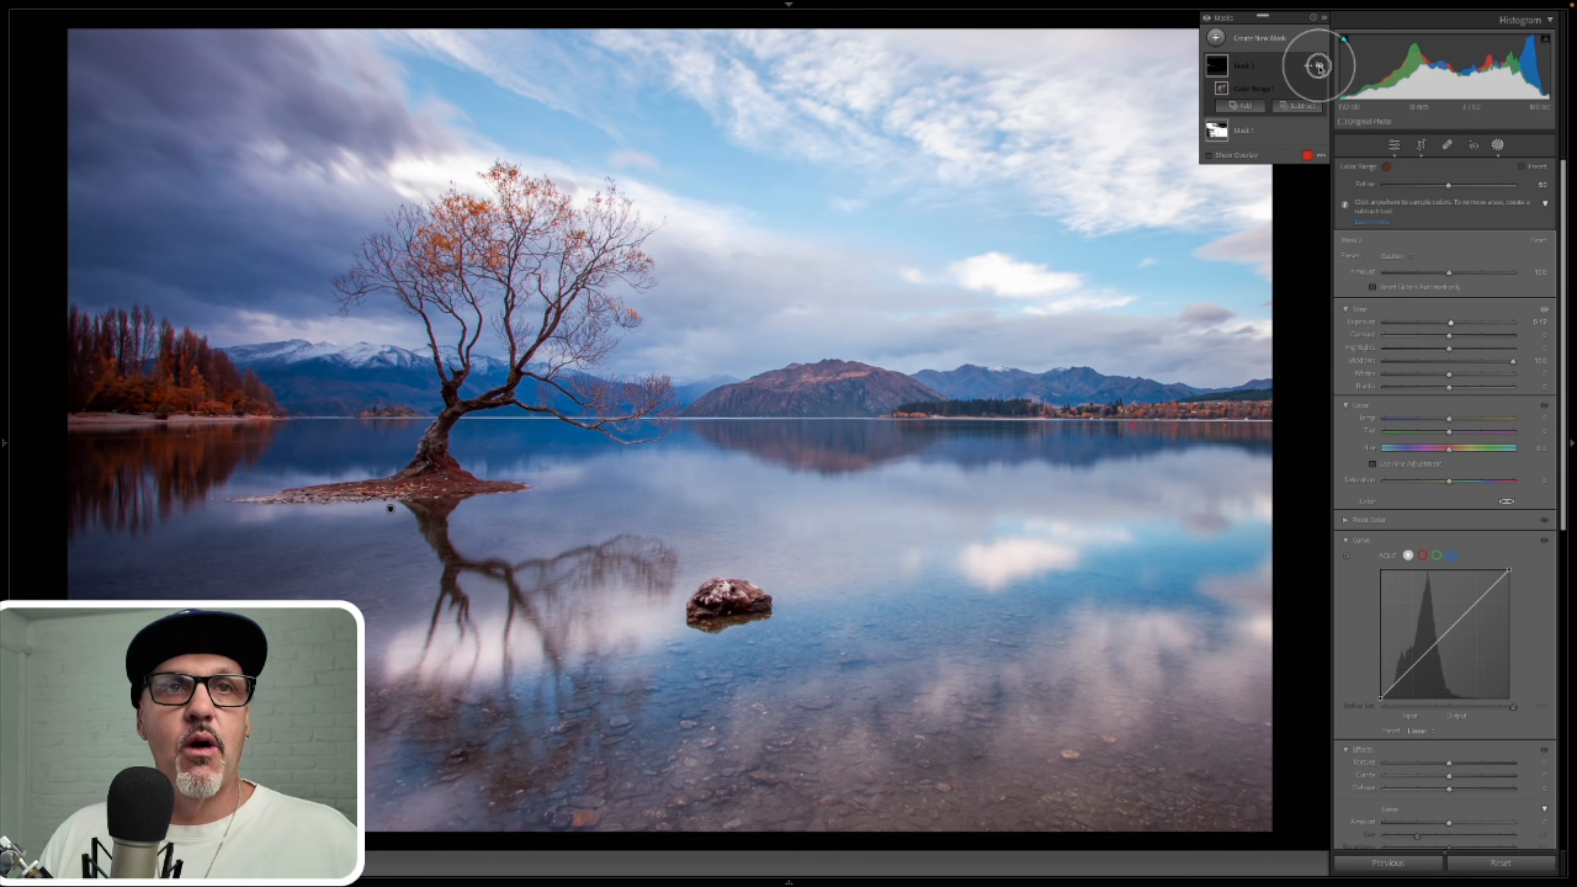
left_click(1320, 67)
left_click(1320, 66)
left_click(1320, 66)
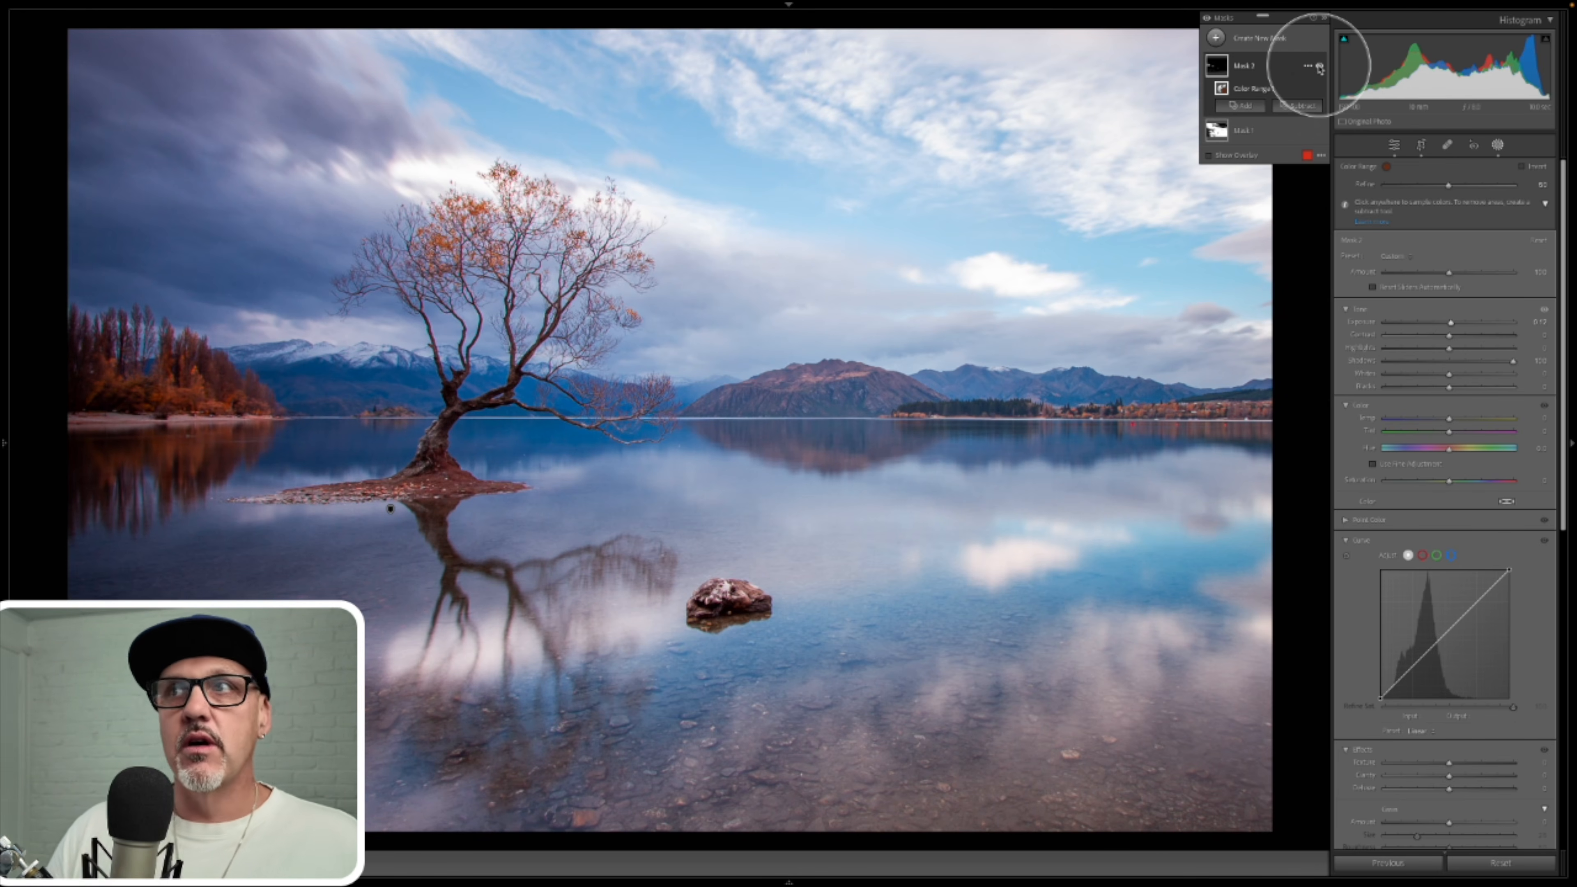
- Shift the foliage mask's hue slightly from red toward orange-yellow
scroll(1461, 452, "down", 1)
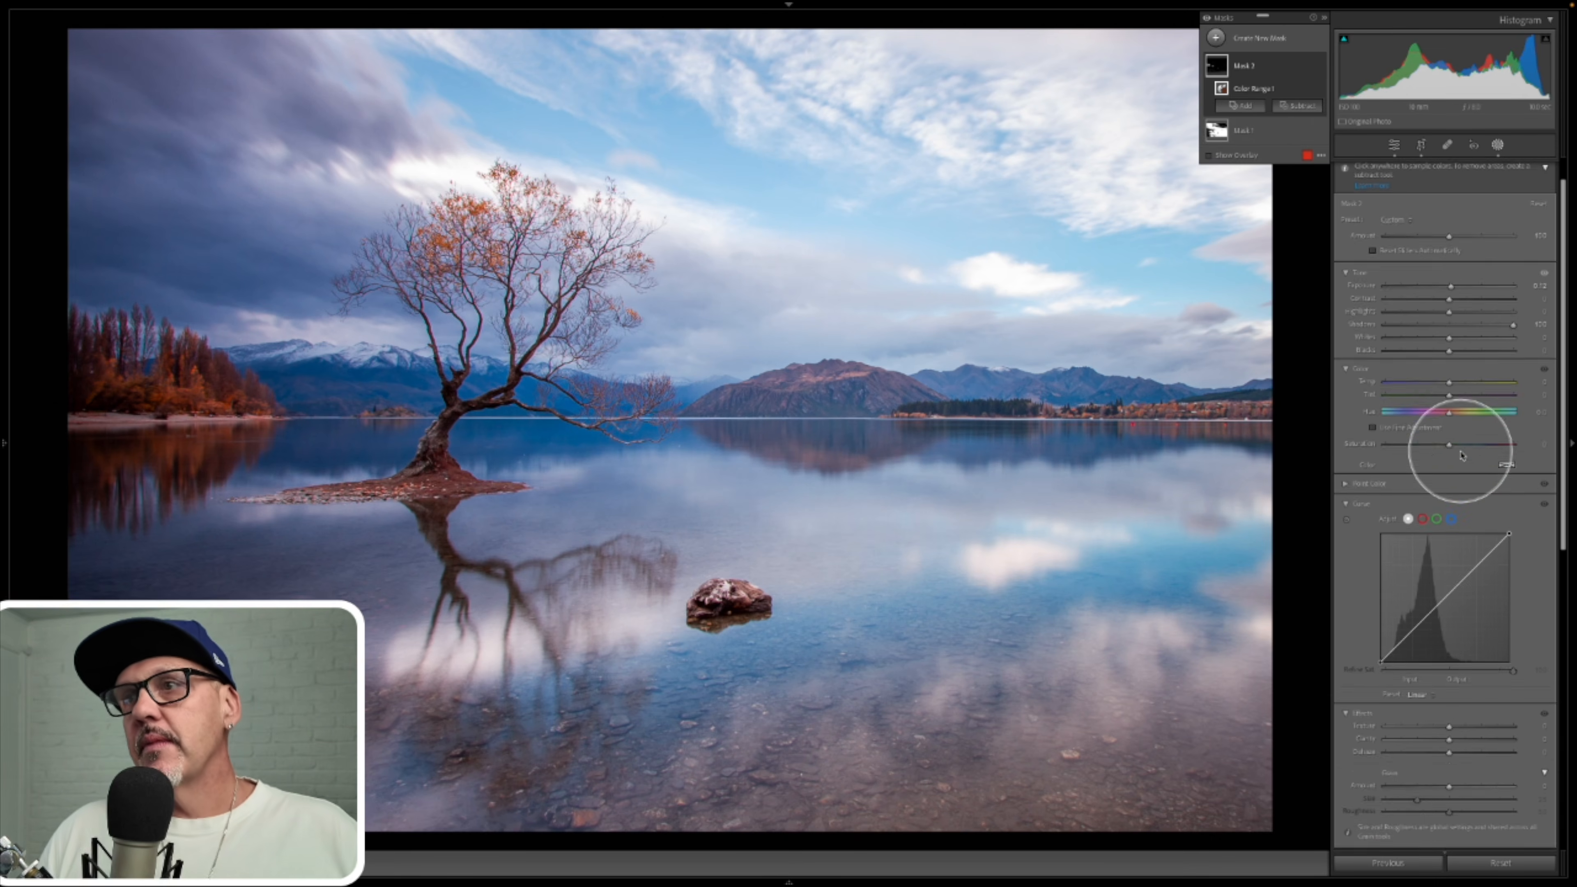
left_click_drag(1450, 412, 1450, 414)
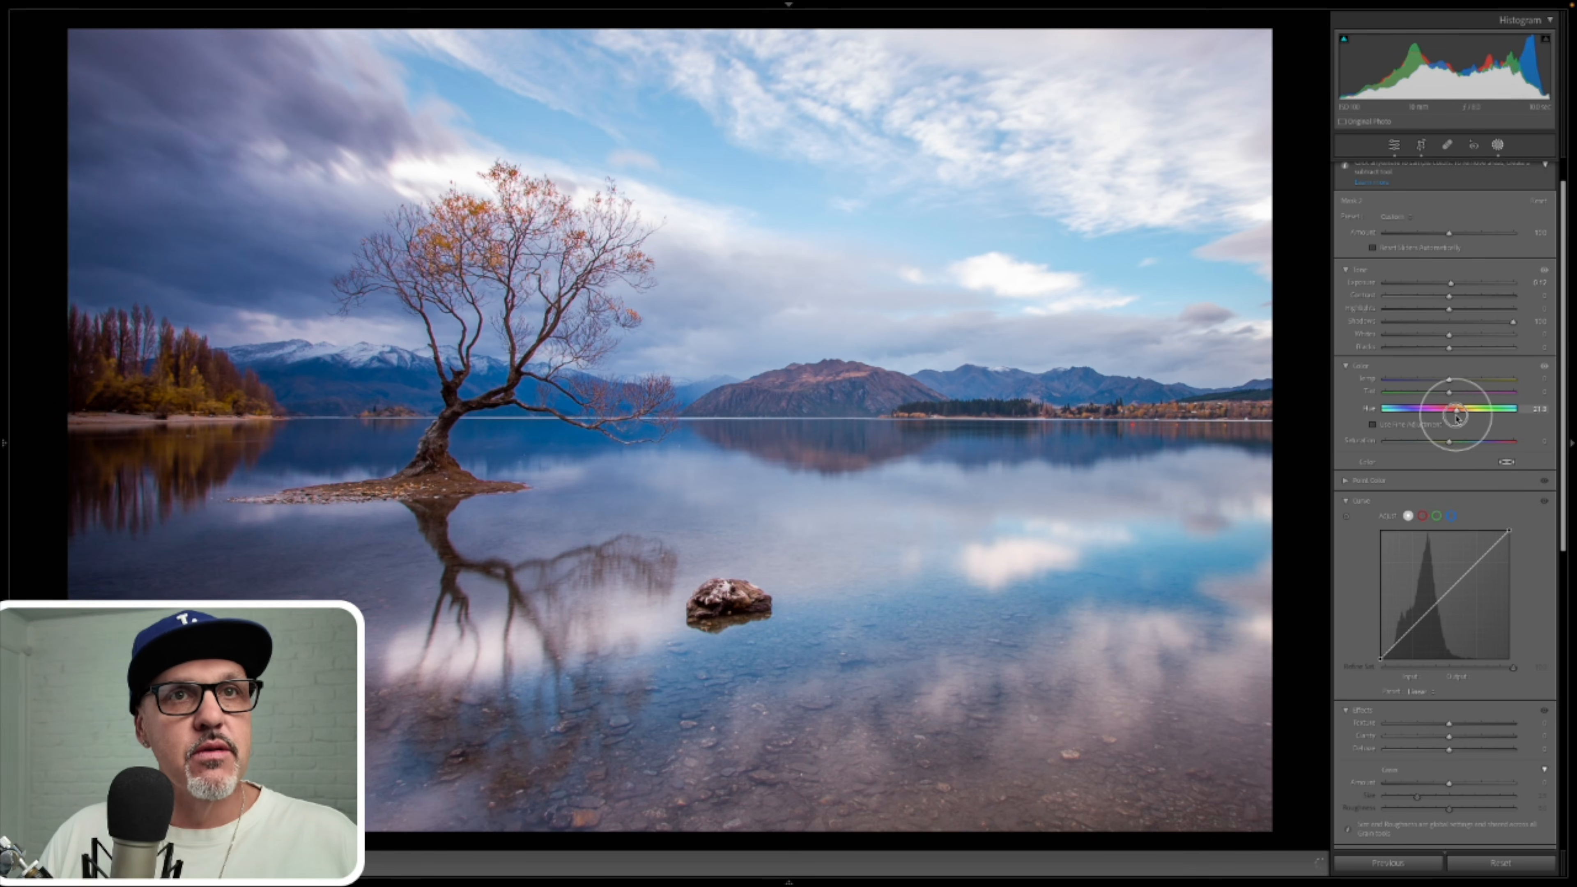
left_click_drag(1451, 417, 1450, 422)
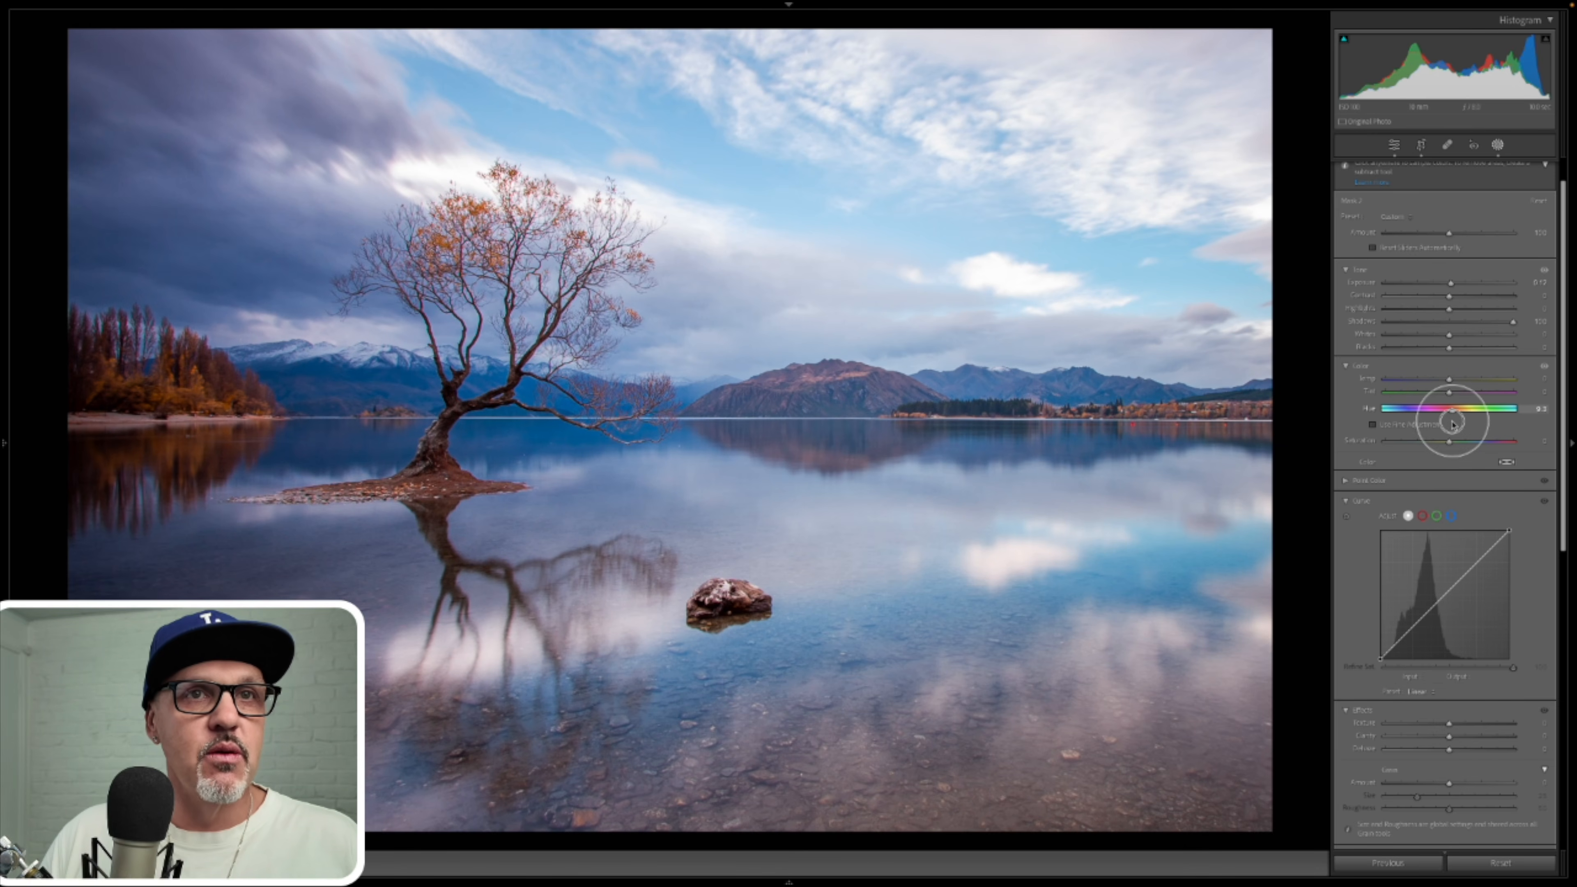
left_click_drag(1453, 425, 1454, 425)
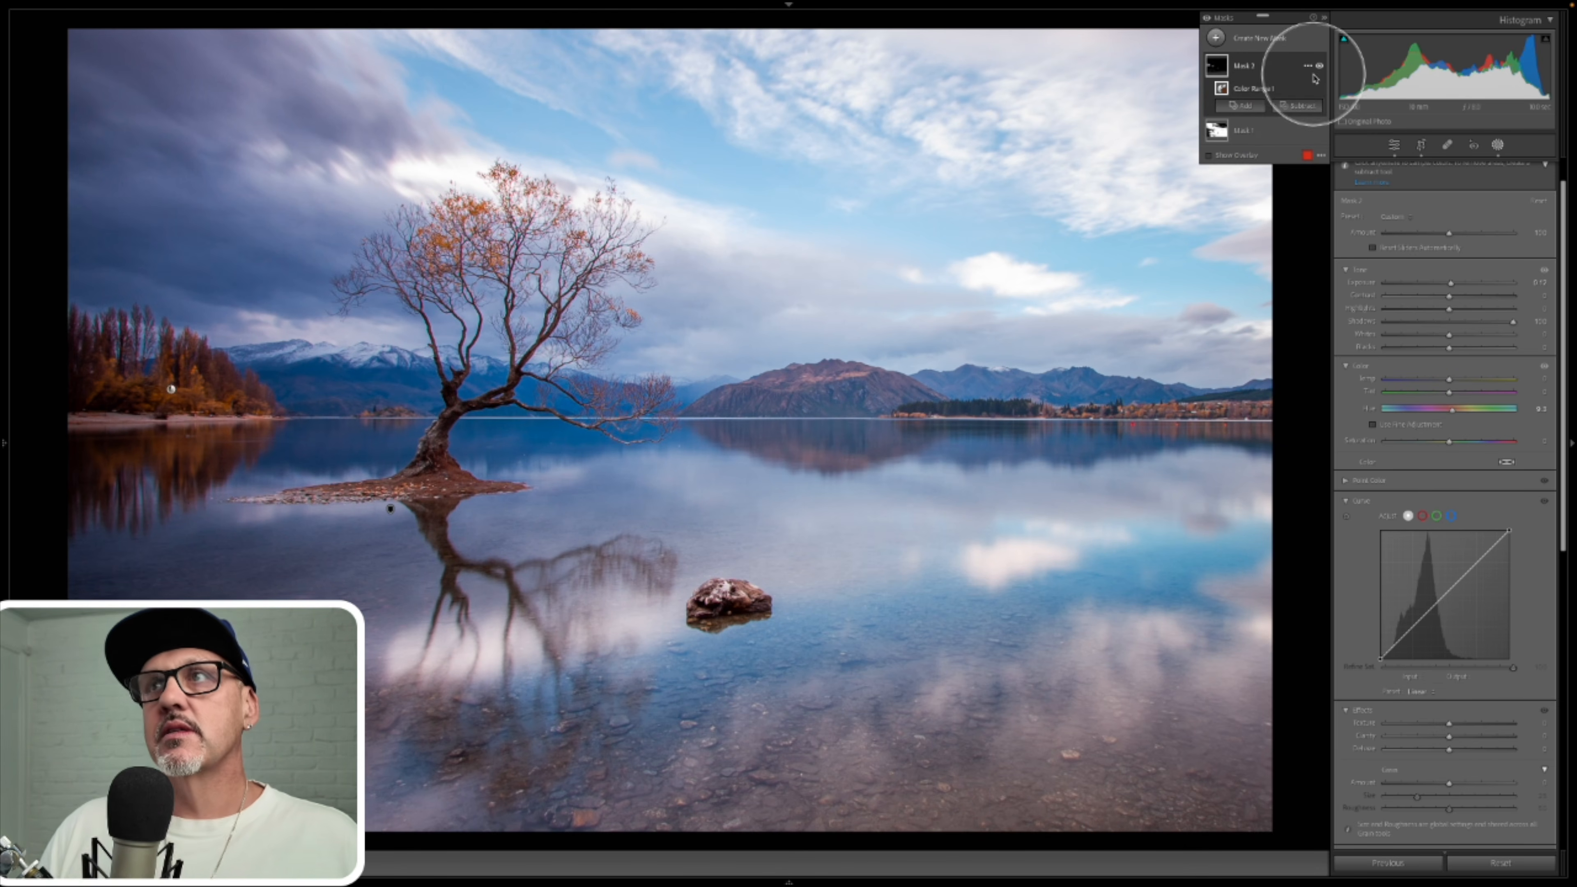
- Toggle the foliage mask's visibility to compare the trees with and without the hue shift
left_click(1318, 65)
left_click(1318, 65)
left_click(1319, 65)
left_click(1320, 67)
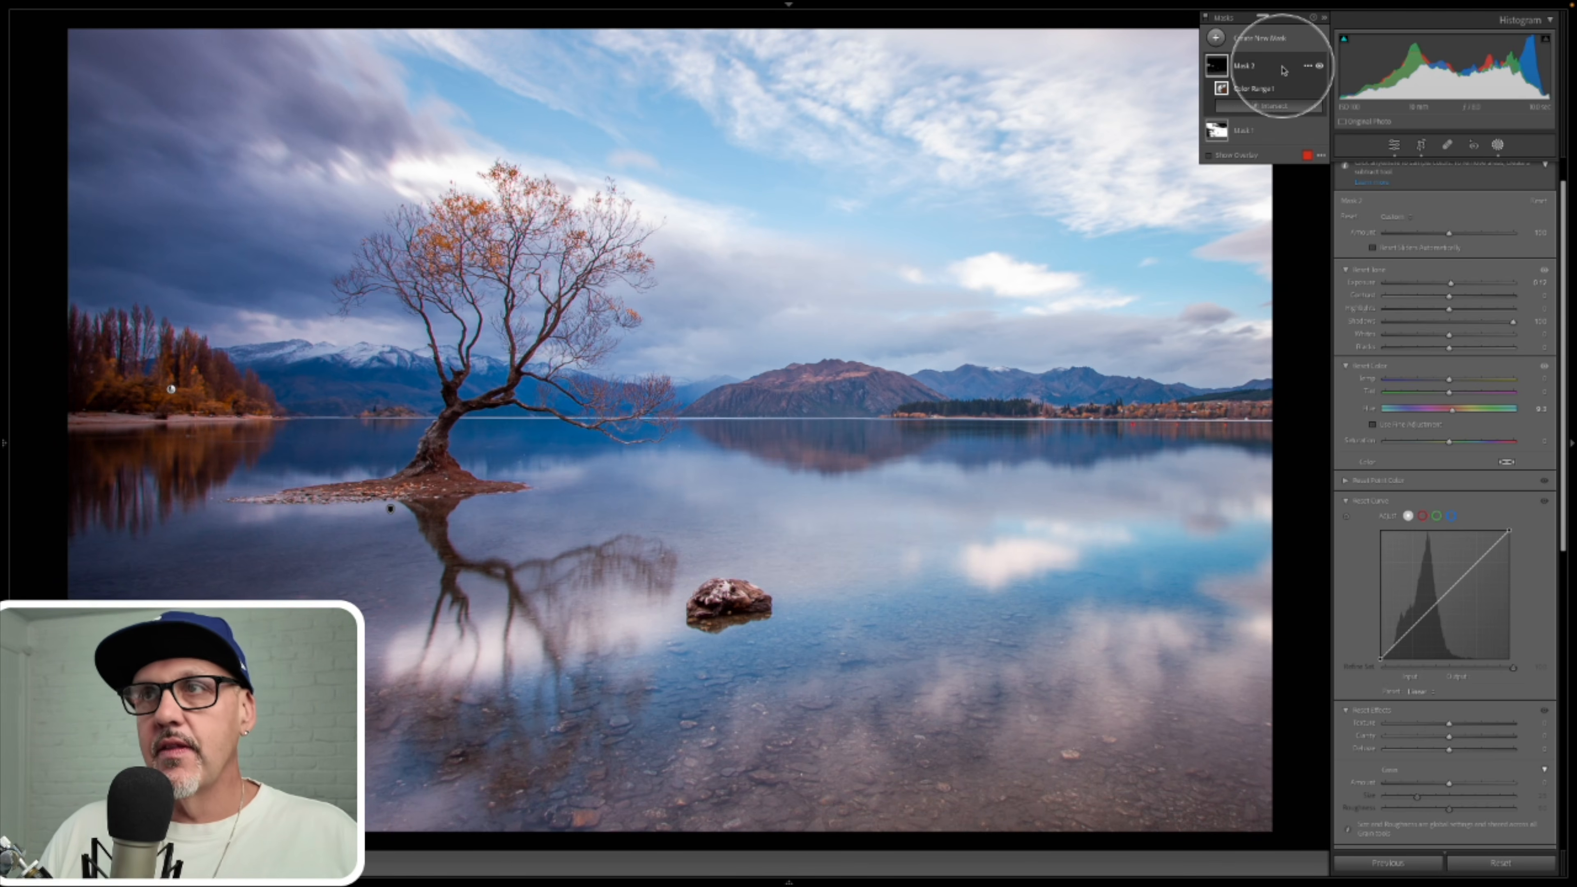
- Intersect the foliage mask with a brush at 100 flow, painting over the shoreline trees to limit the adjustment to them
key("alt")
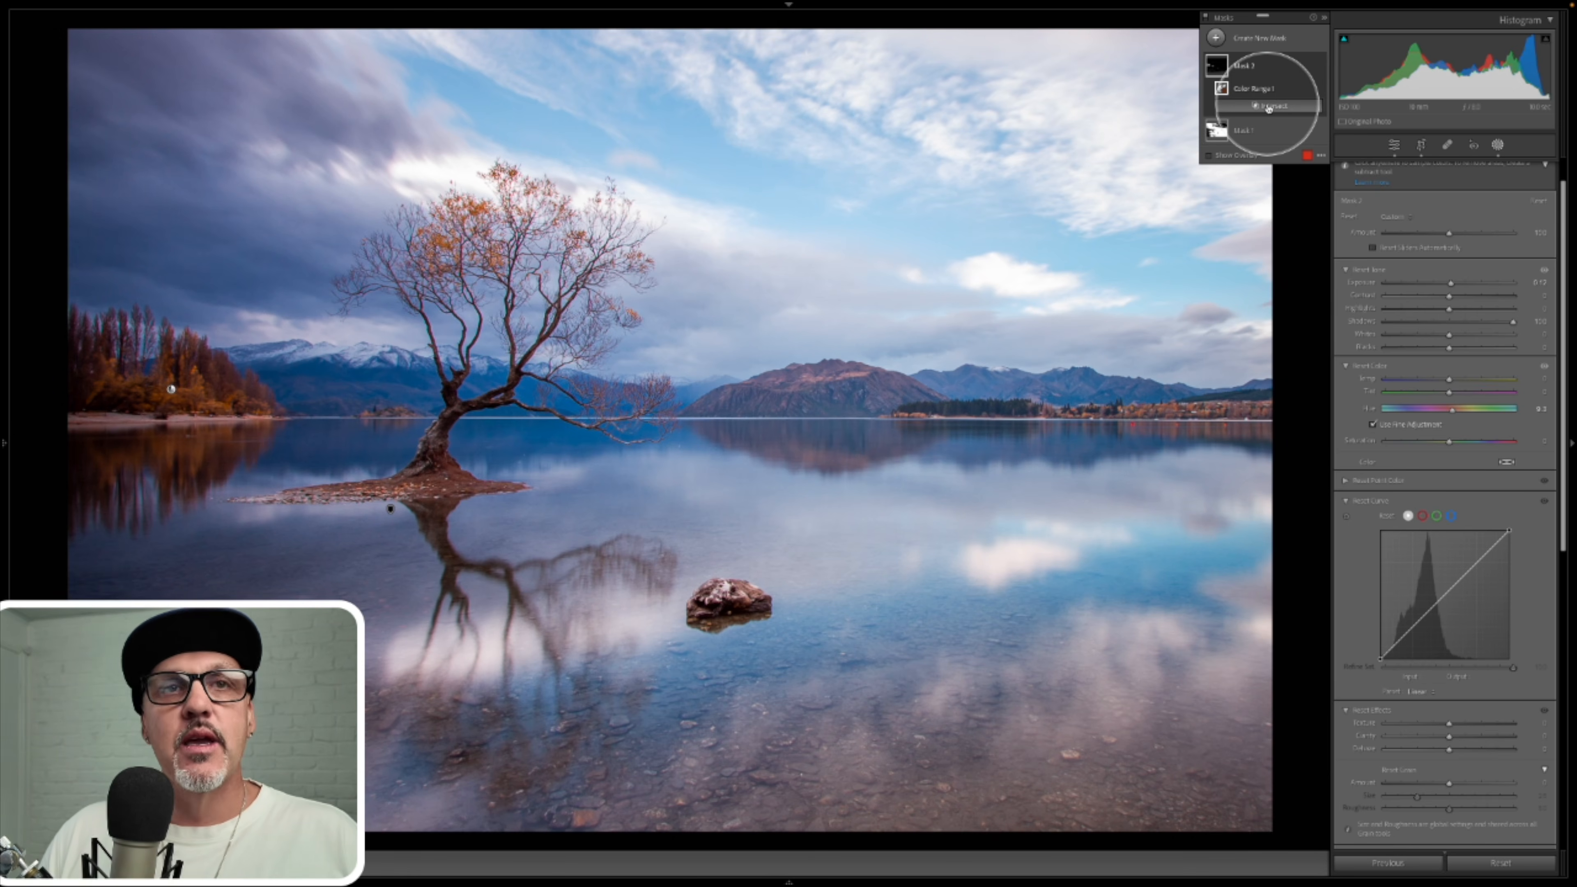
left_click(1268, 106, "alt")
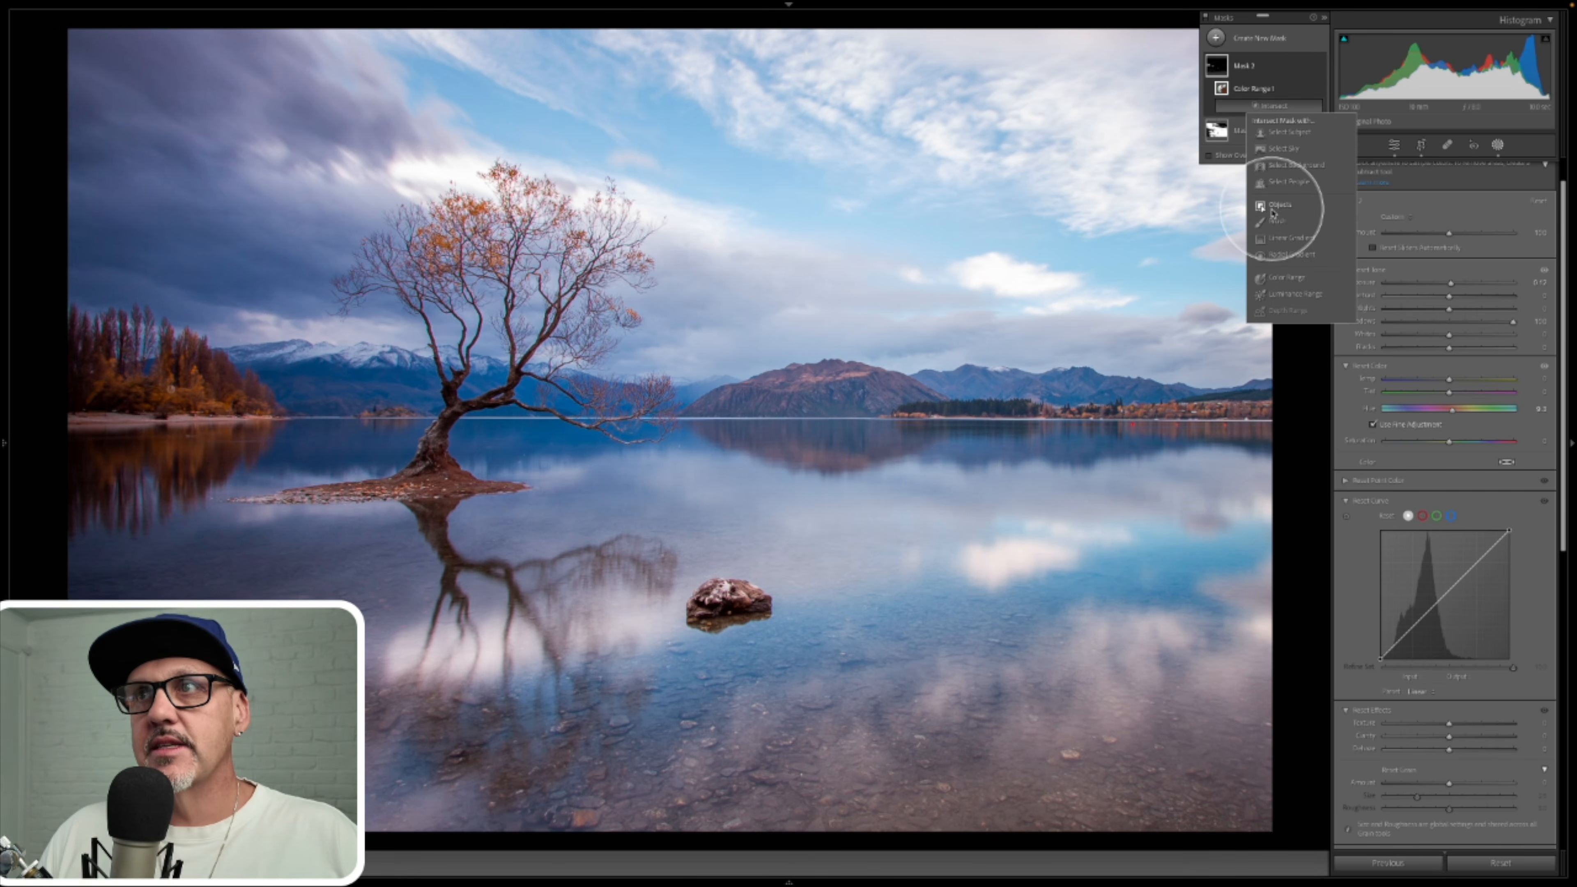
left_click(1269, 223)
mouse_move(228, 393)
left_mouse_down()
mouse_move(181, 349)
mouse_move(306, 402)
mouse_move(116, 359)
left_mouse_up()
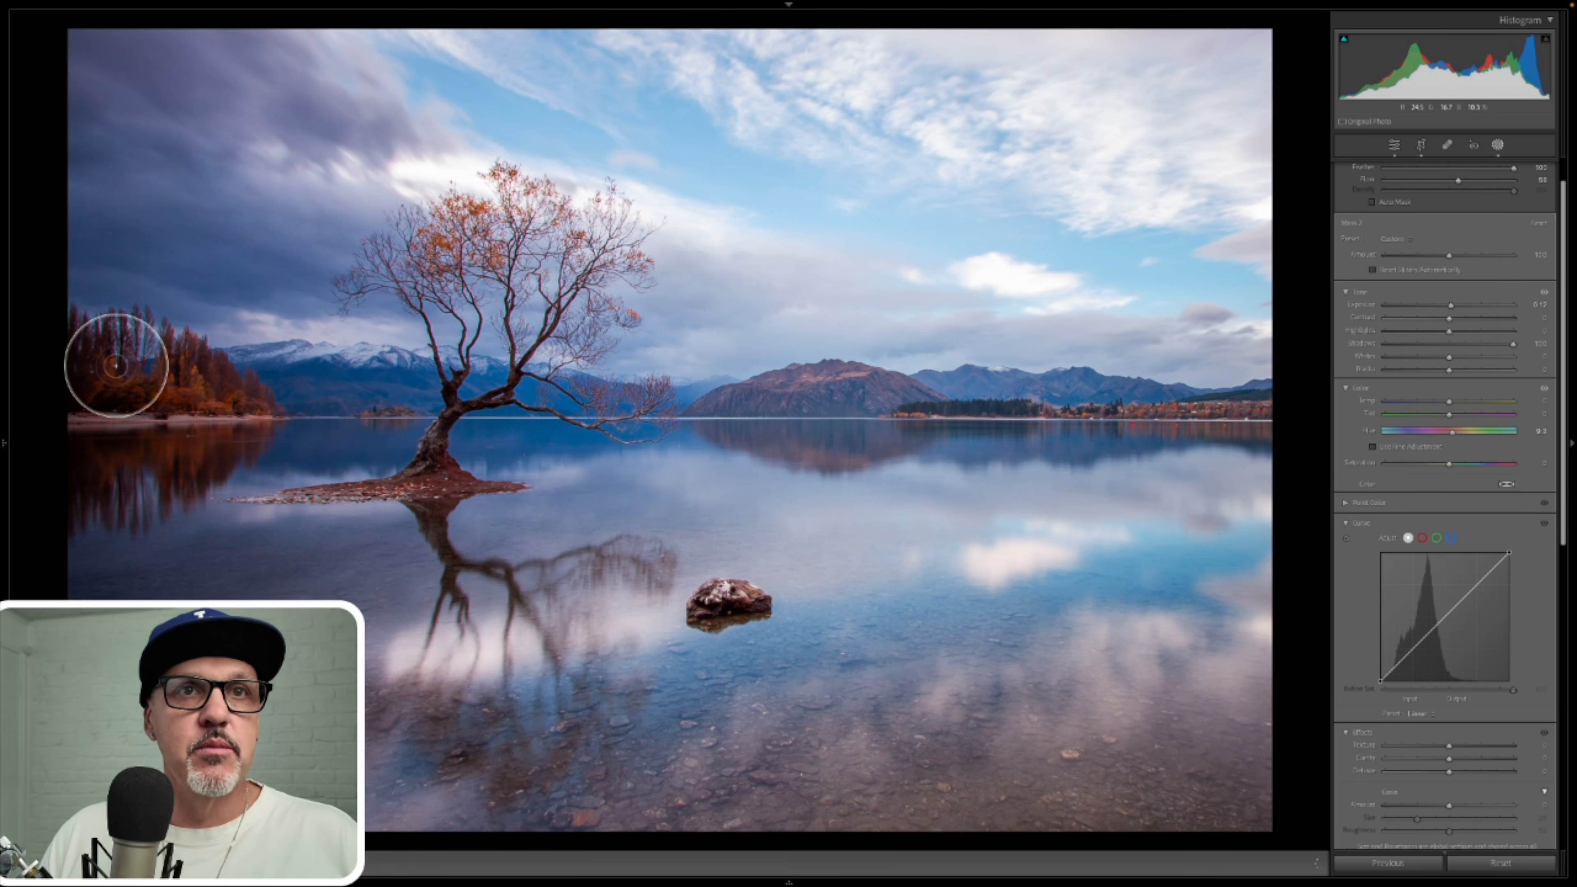
scroll(1489, 239, "up", 2)
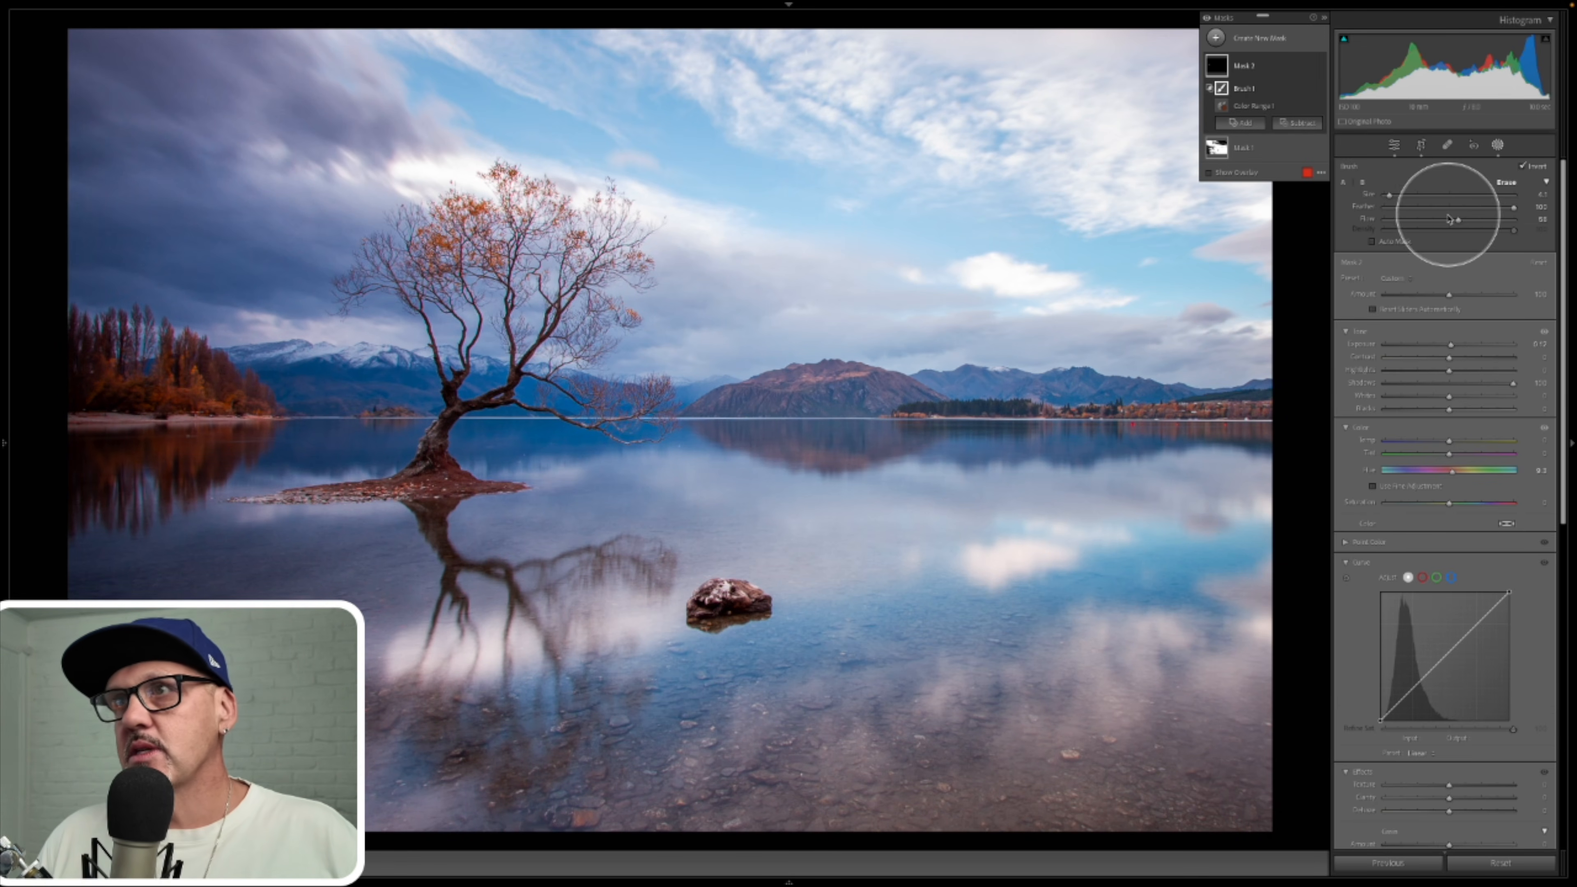
left_click_drag(1456, 221, 1534, 223)
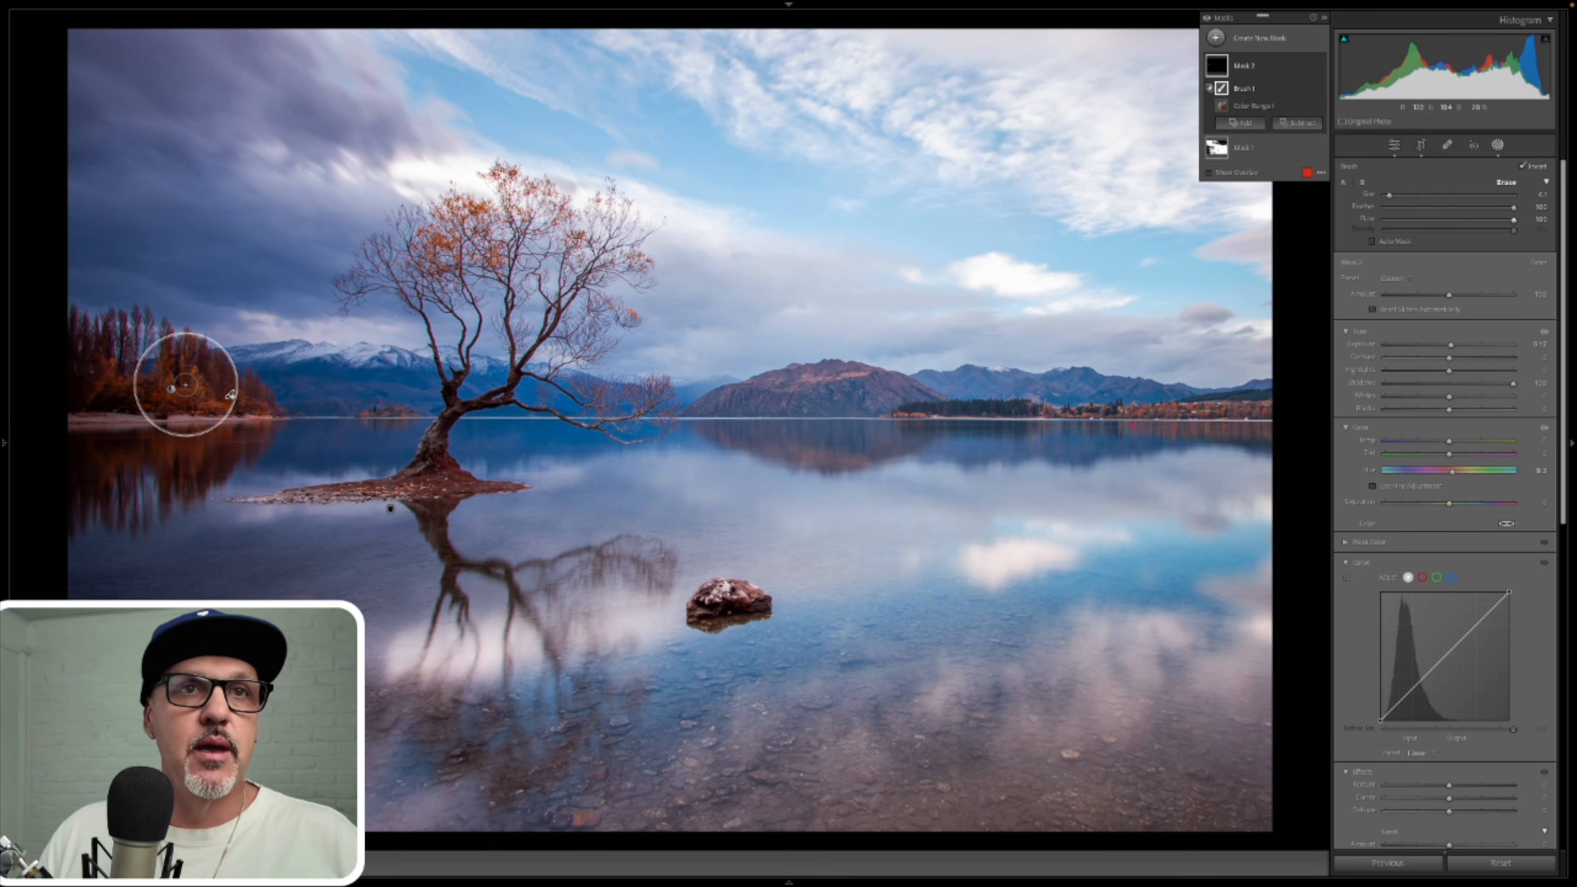
mouse_move(203, 381)
left_mouse_down()
mouse_move(85, 359)
mouse_move(235, 380)
mouse_move(102, 328)
mouse_move(238, 374)
mouse_move(87, 369)
mouse_move(159, 372)
mouse_move(269, 430)
mouse_move(158, 514)
mouse_move(186, 420)
mouse_move(67, 467)
mouse_move(203, 404)
mouse_move(120, 331)
mouse_move(1, 313)
mouse_move(231, 389)
mouse_move(35, 376)
mouse_move(199, 361)
mouse_move(24, 349)
mouse_move(276, 421)
mouse_move(166, 518)
mouse_move(129, 466)
mouse_move(143, 421)
mouse_move(250, 382)
mouse_move(57, 282)
mouse_move(250, 372)
mouse_move(173, 380)
mouse_move(169, 342)
mouse_move(137, 419)
mouse_move(177, 373)
mouse_move(230, 382)
mouse_move(181, 465)
mouse_move(212, 436)
mouse_move(126, 483)
mouse_move(185, 371)
mouse_move(159, 332)
mouse_move(154, 354)
mouse_move(214, 395)
mouse_move(63, 338)
mouse_move(137, 352)
left_mouse_up()
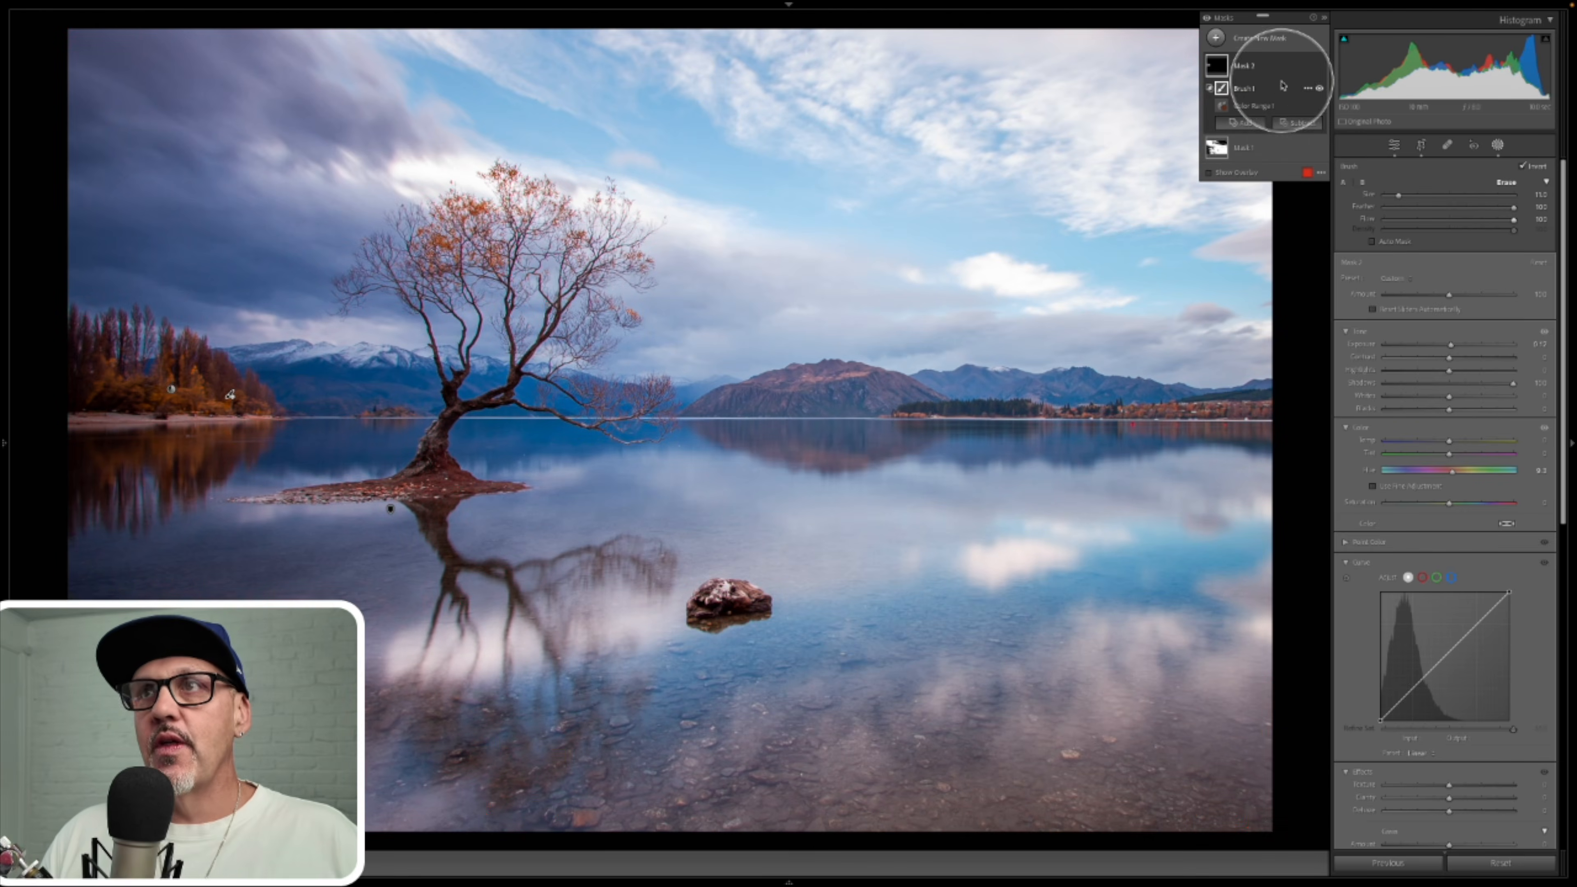
- Toggle the brushed foliage mask's visibility to compare the shoreline trees with and without its adjustments
left_click(1320, 65)
left_click(1319, 66)
left_click(1319, 65)
left_click(1319, 66)
left_click(1319, 66)
left_click(1319, 66)
mouse_move(141, 335)
left_mouse_down()
mouse_move(58, 336)
mouse_move(117, 470)
mouse_move(304, 403)
left_mouse_up()
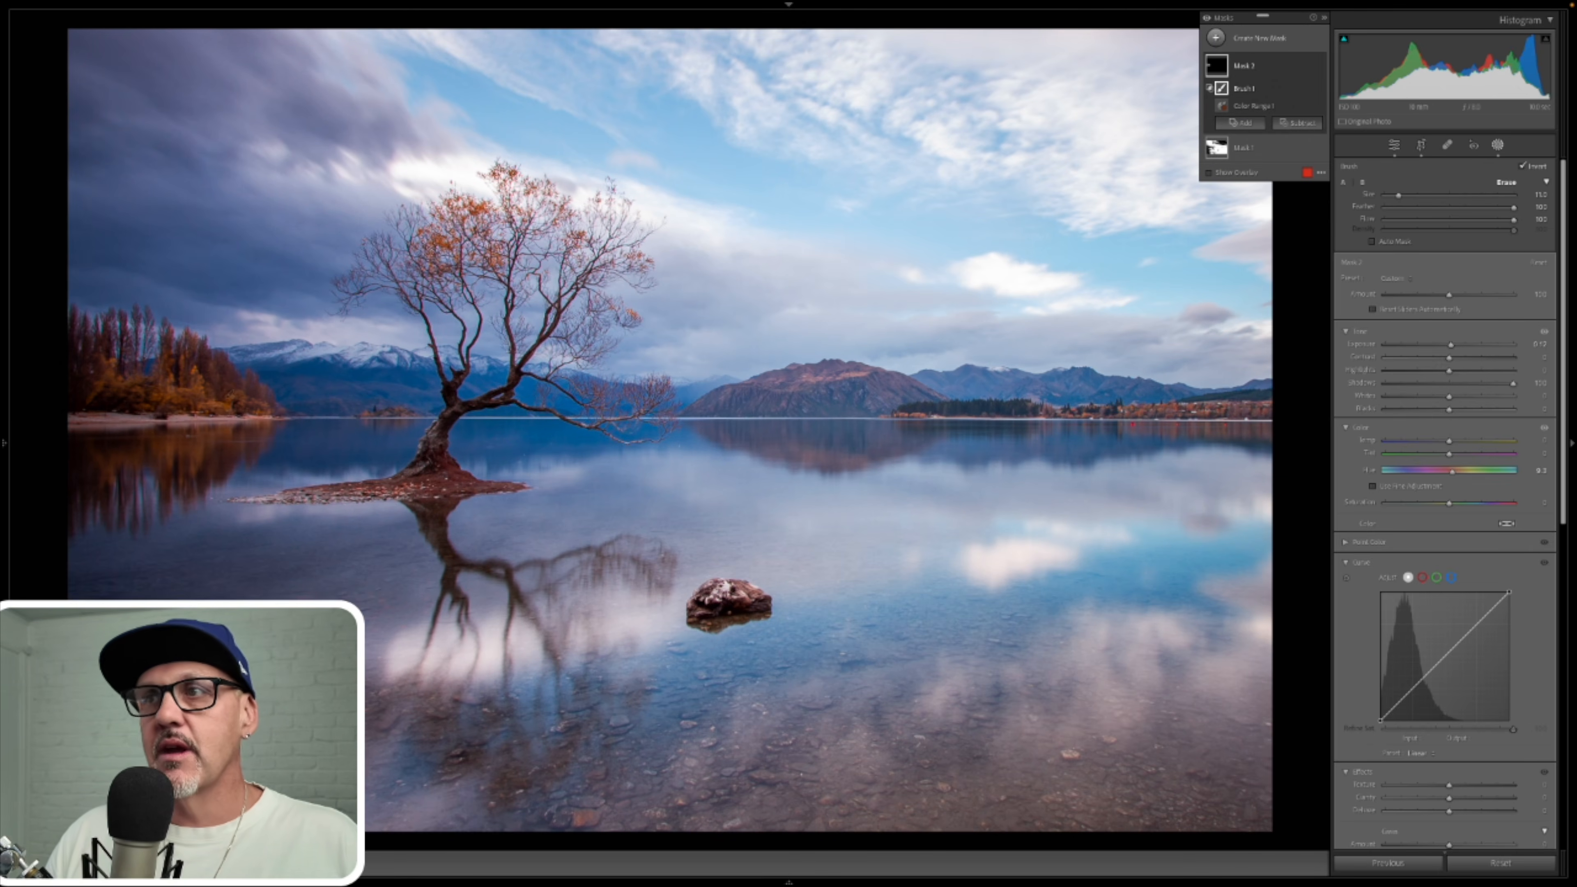
- Raise the foliage mask's blacks slightly and compare the trees with the mask on and off
left_click_drag(1449, 410, 1449, 411)
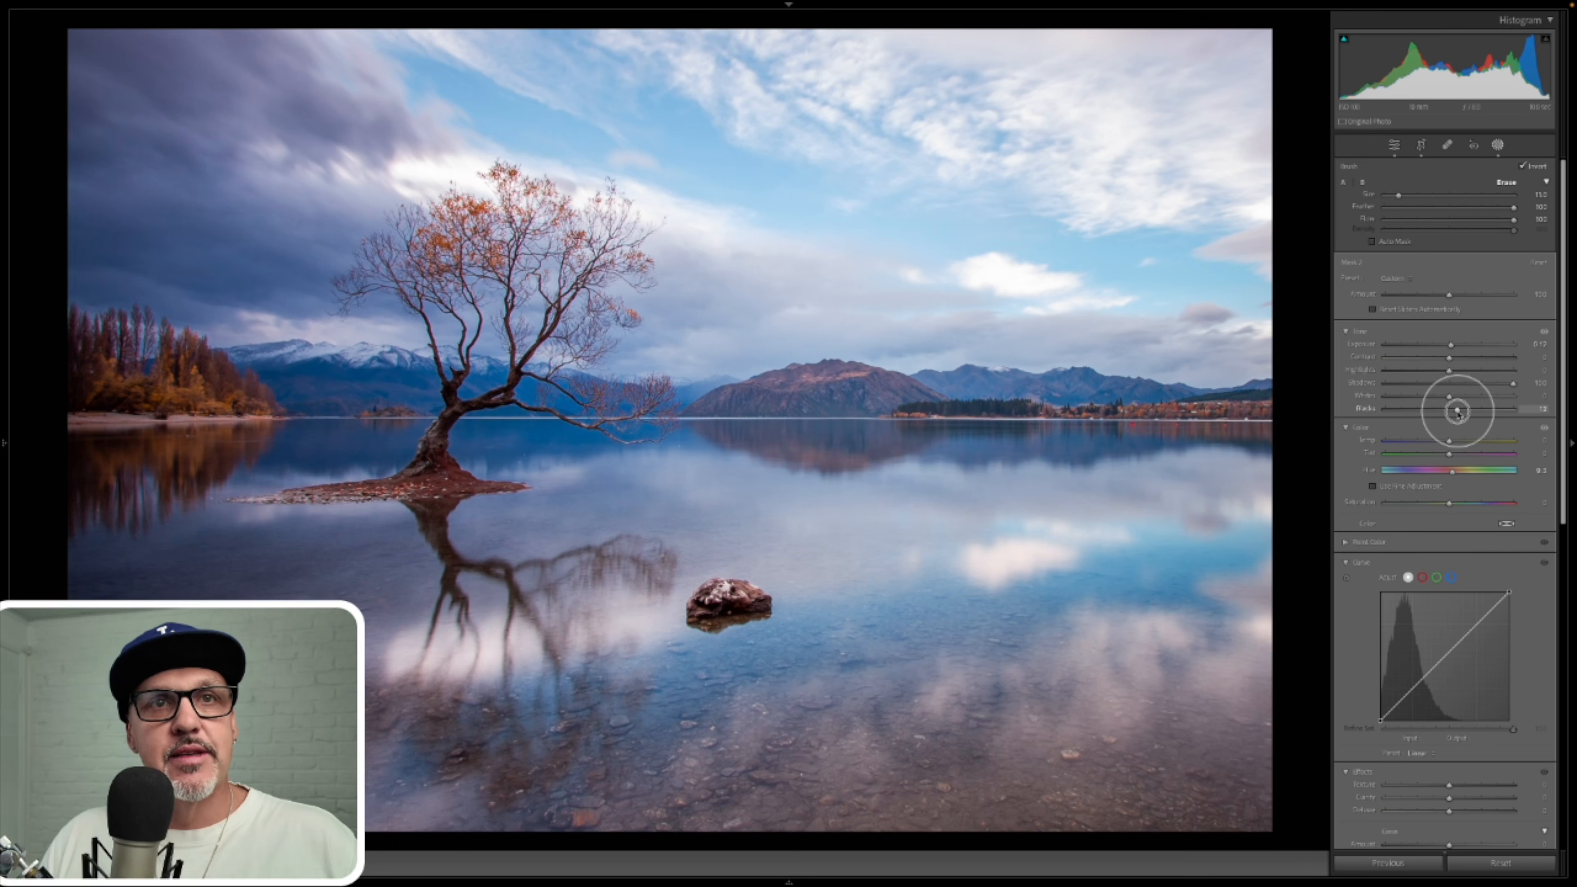
left_click_drag(1457, 412, 1456, 409)
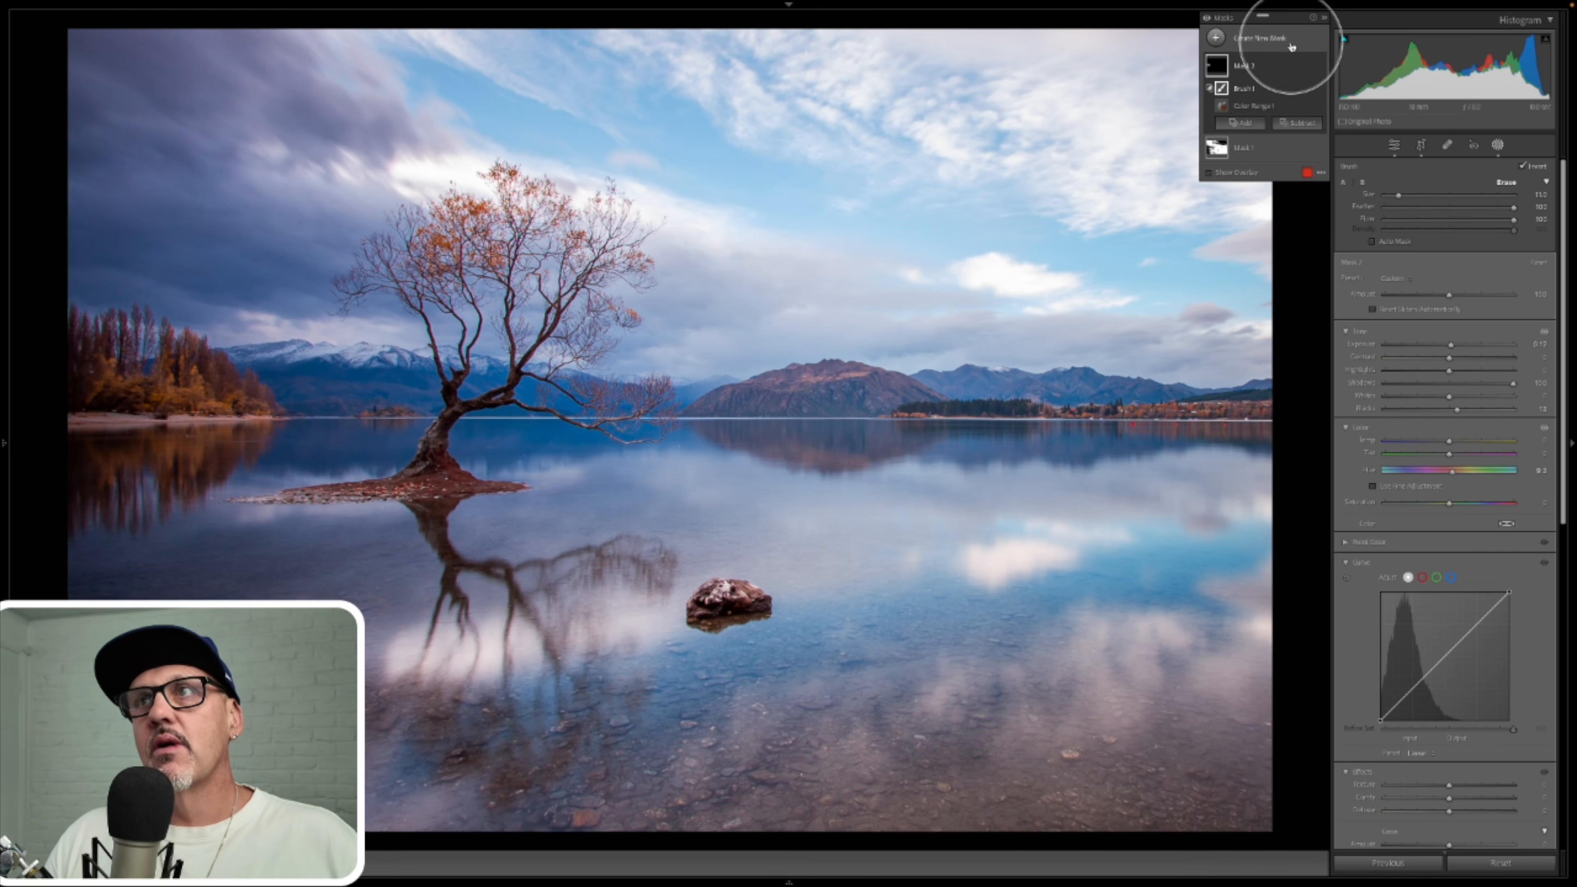
left_click(1319, 65)
left_click(1320, 66)
left_click(1320, 65)
left_click(1320, 66)
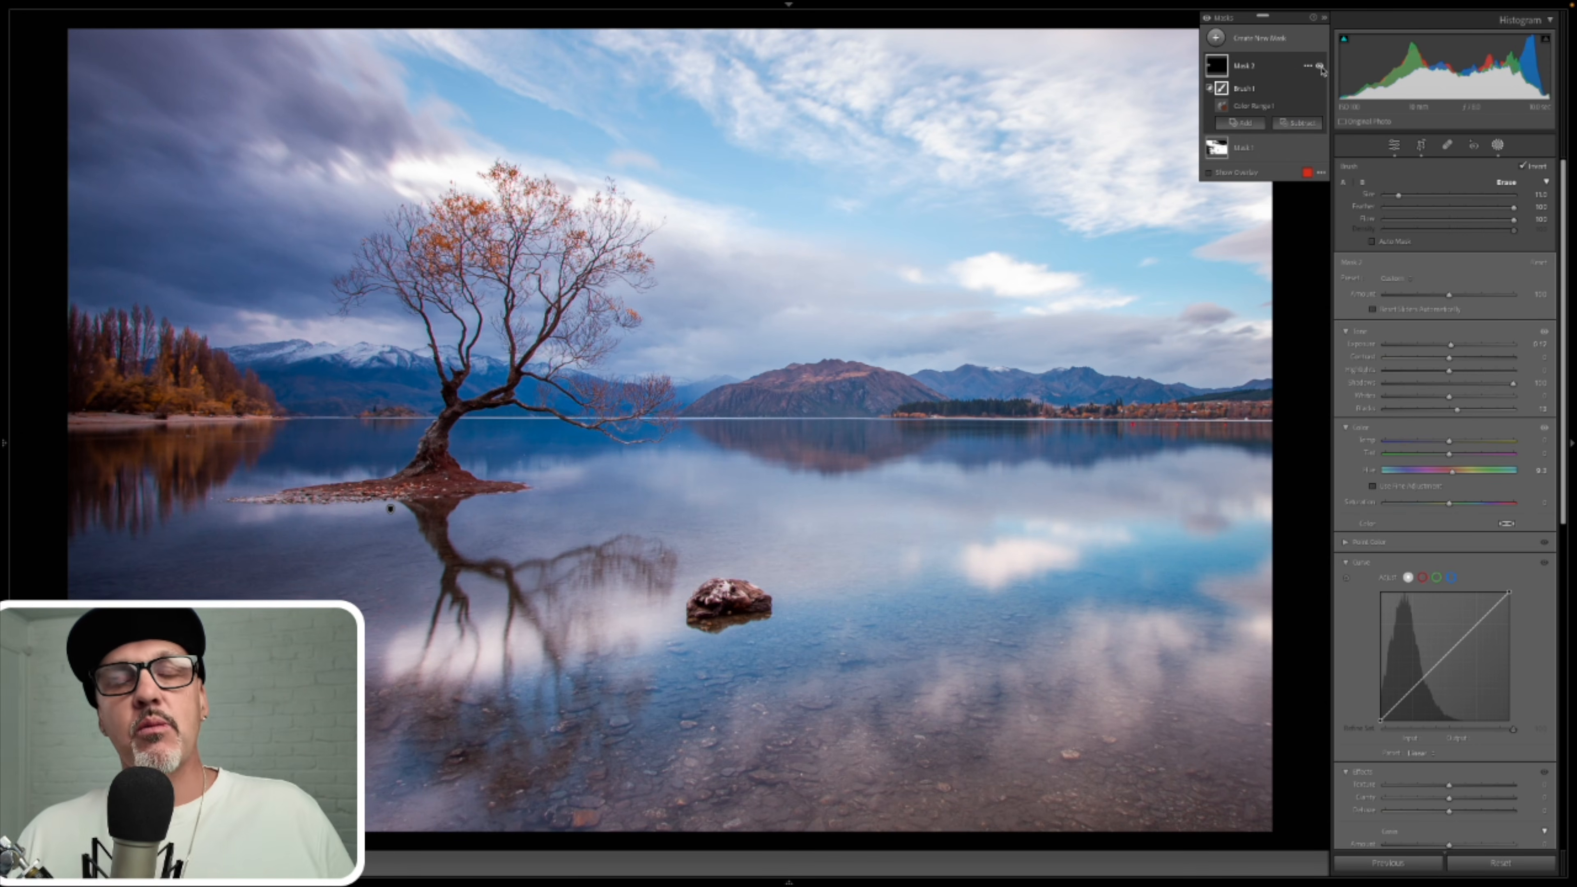
left_click(1319, 70)
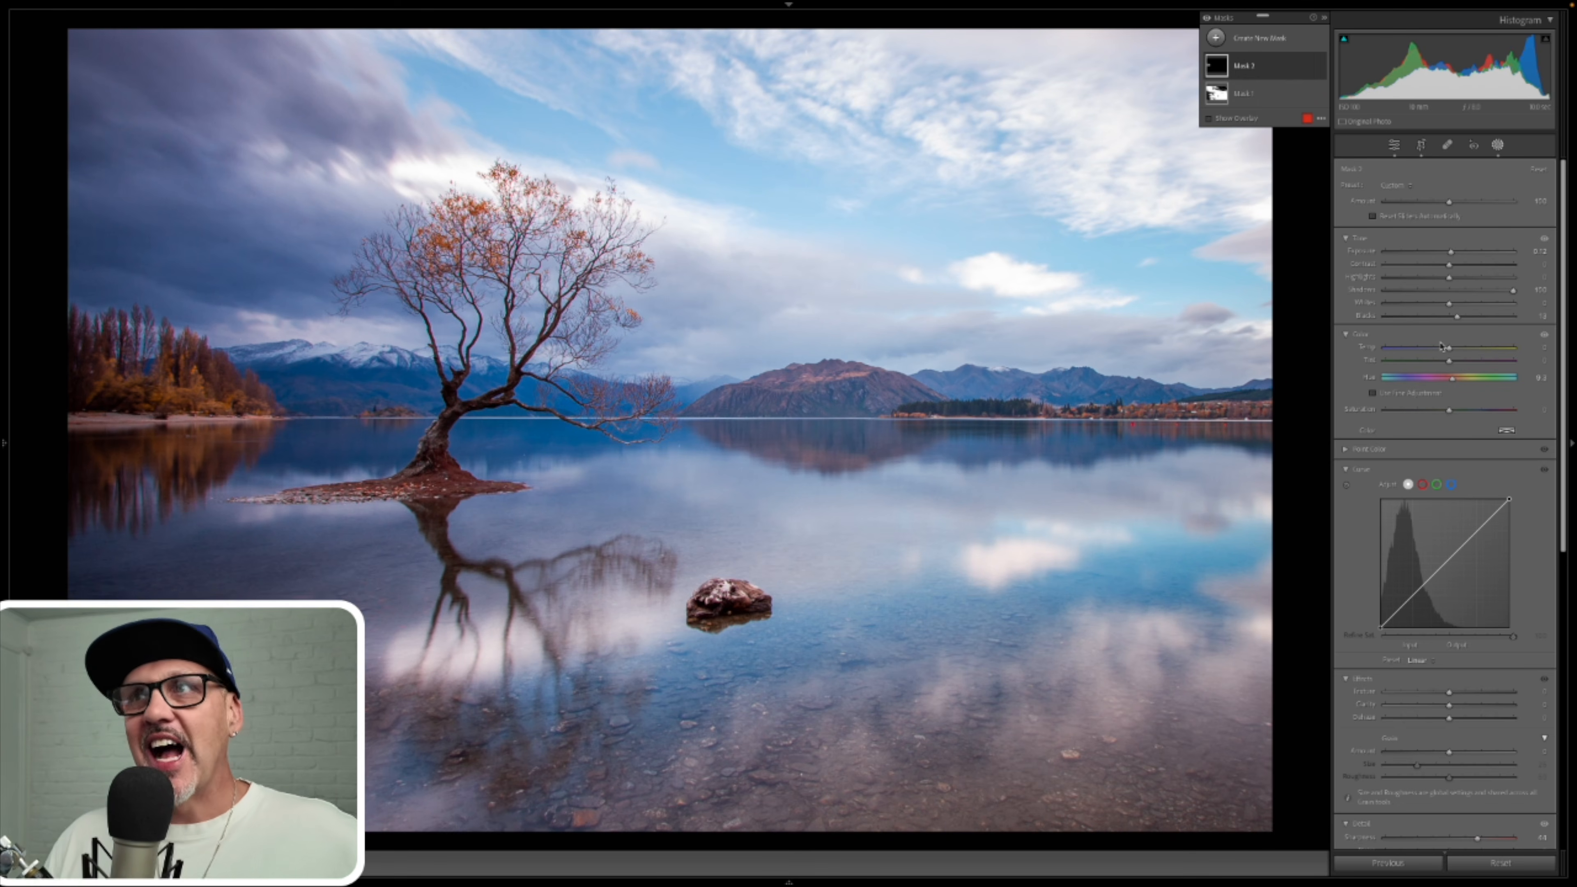
- Create a new mask that selects the sky and raise its clarity and dehaze slightly
left_click(1216, 39)
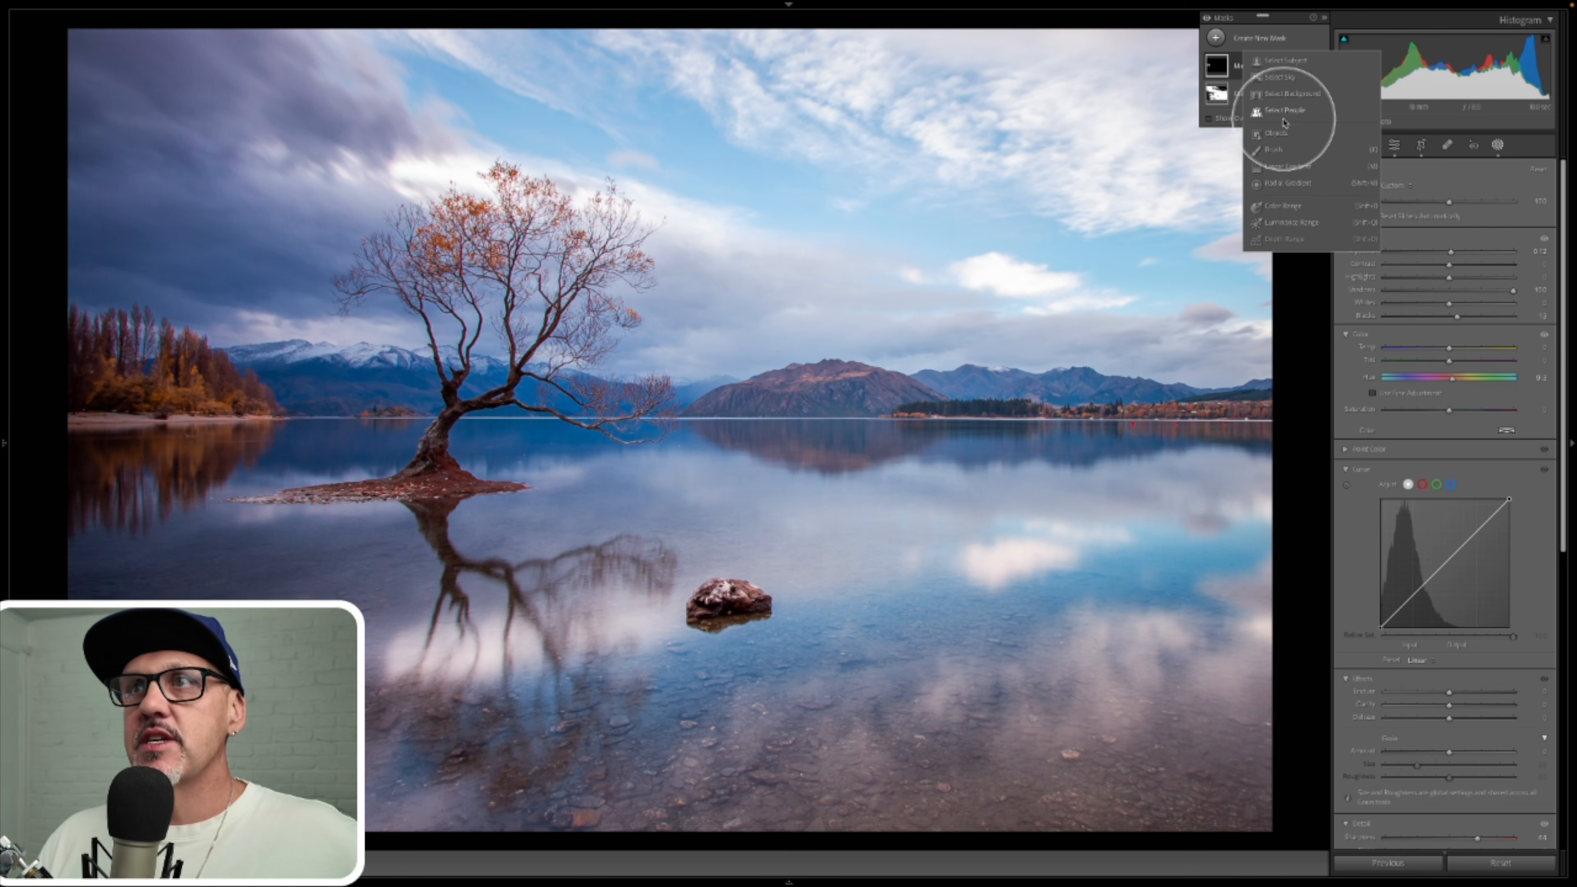
left_click(1284, 78)
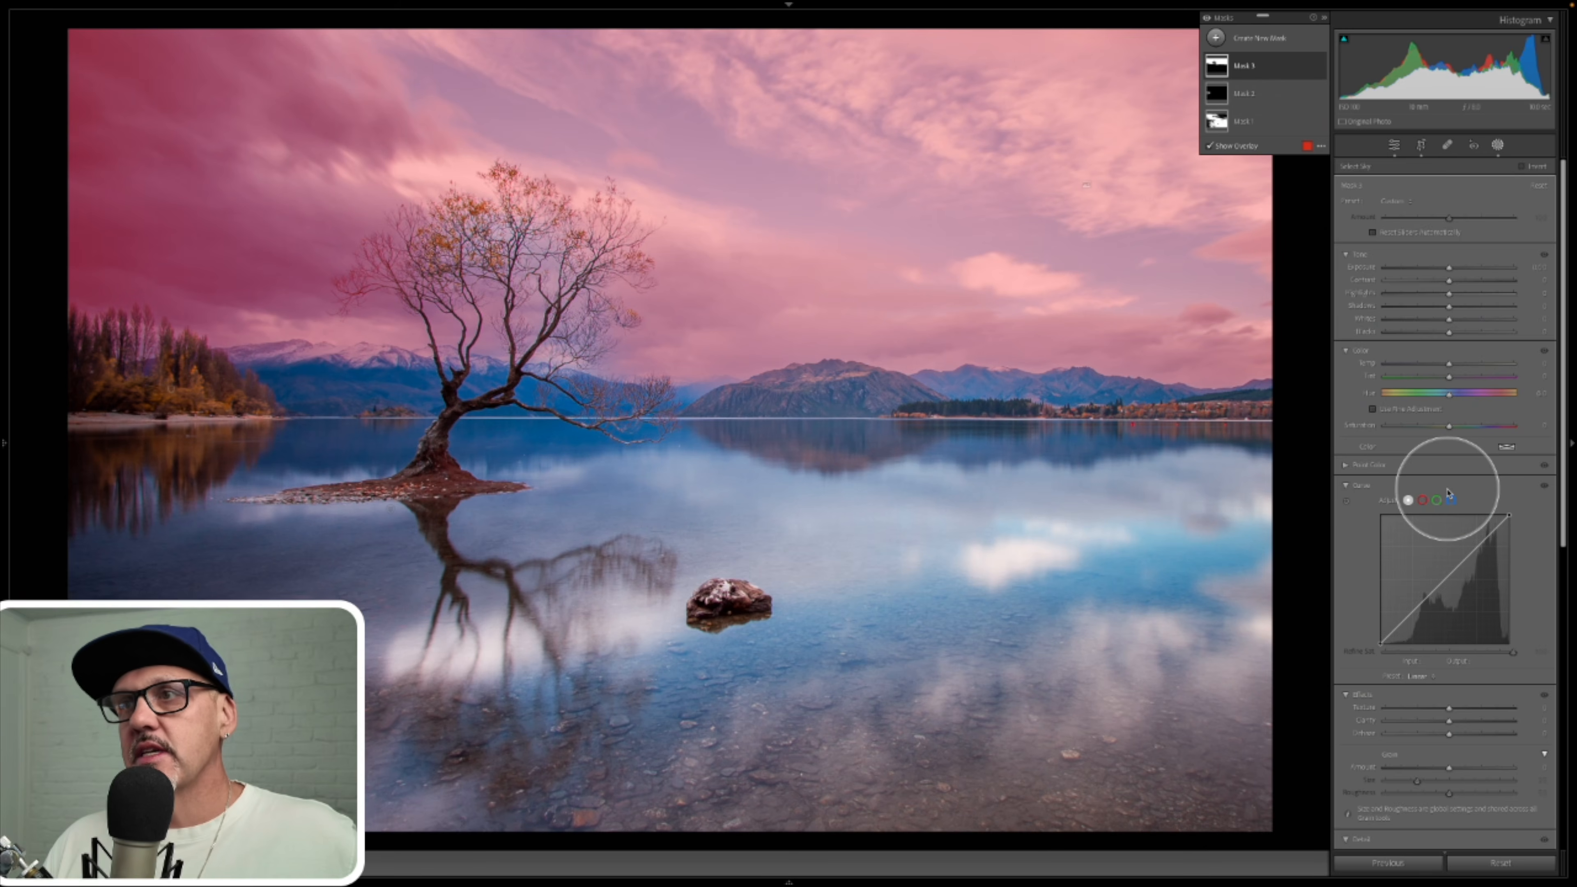
scroll(1447, 492, "down", 5)
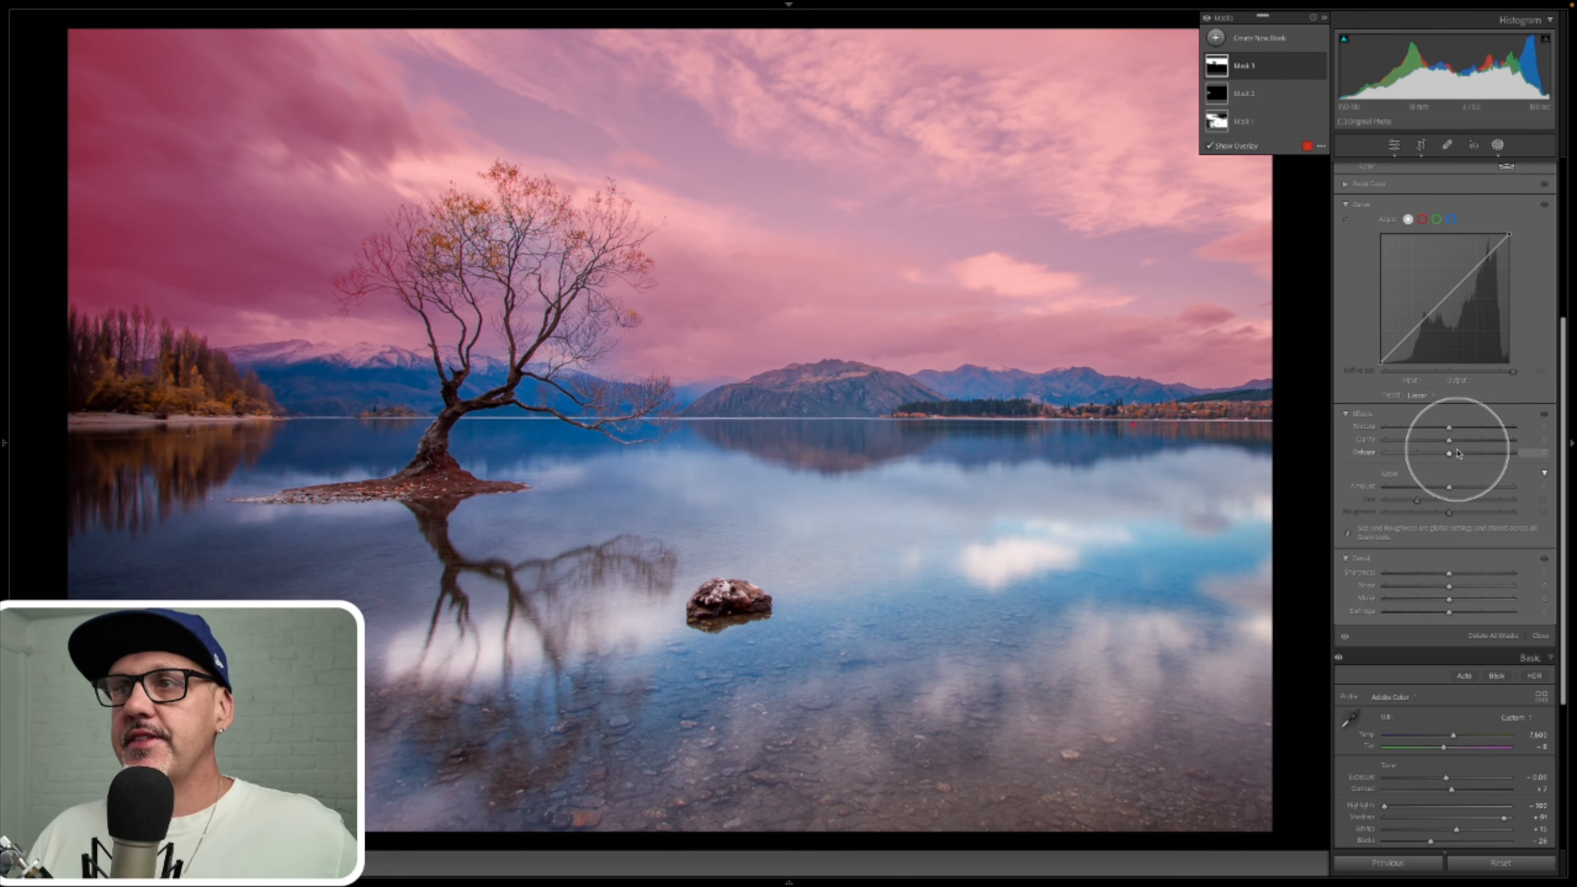
mouse_move(1453, 448)
left_mouse_down()
mouse_move(1485, 447)
mouse_move(1456, 458)
left_mouse_up()
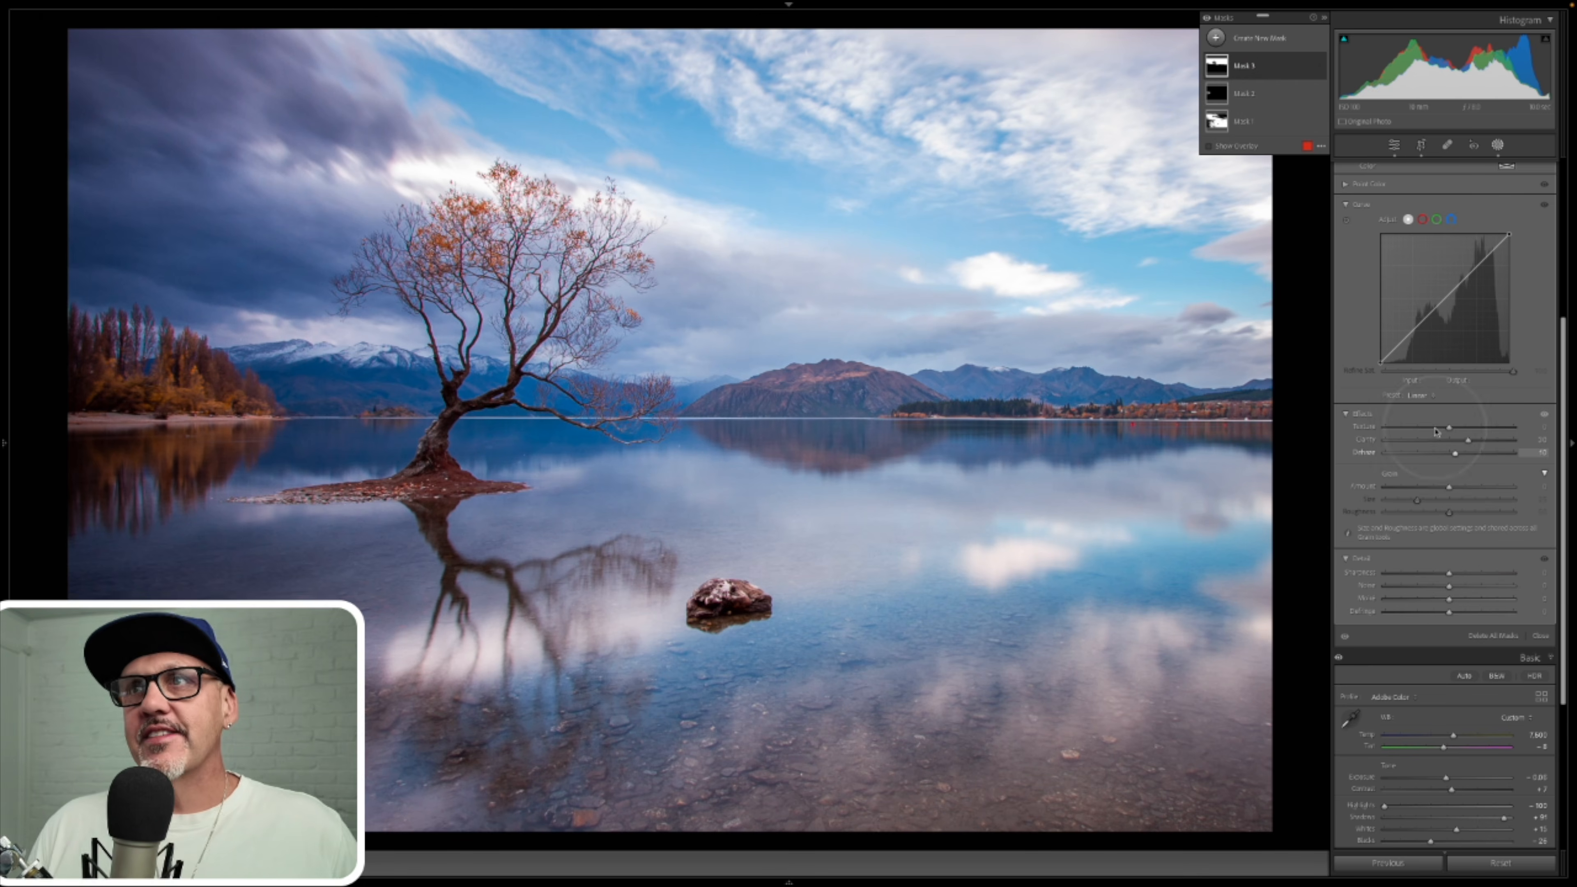
- Toggle the sky mask's visibility to compare the clouds before and after the clarity and dehaze boost
scroll(1422, 224, "up", 3)
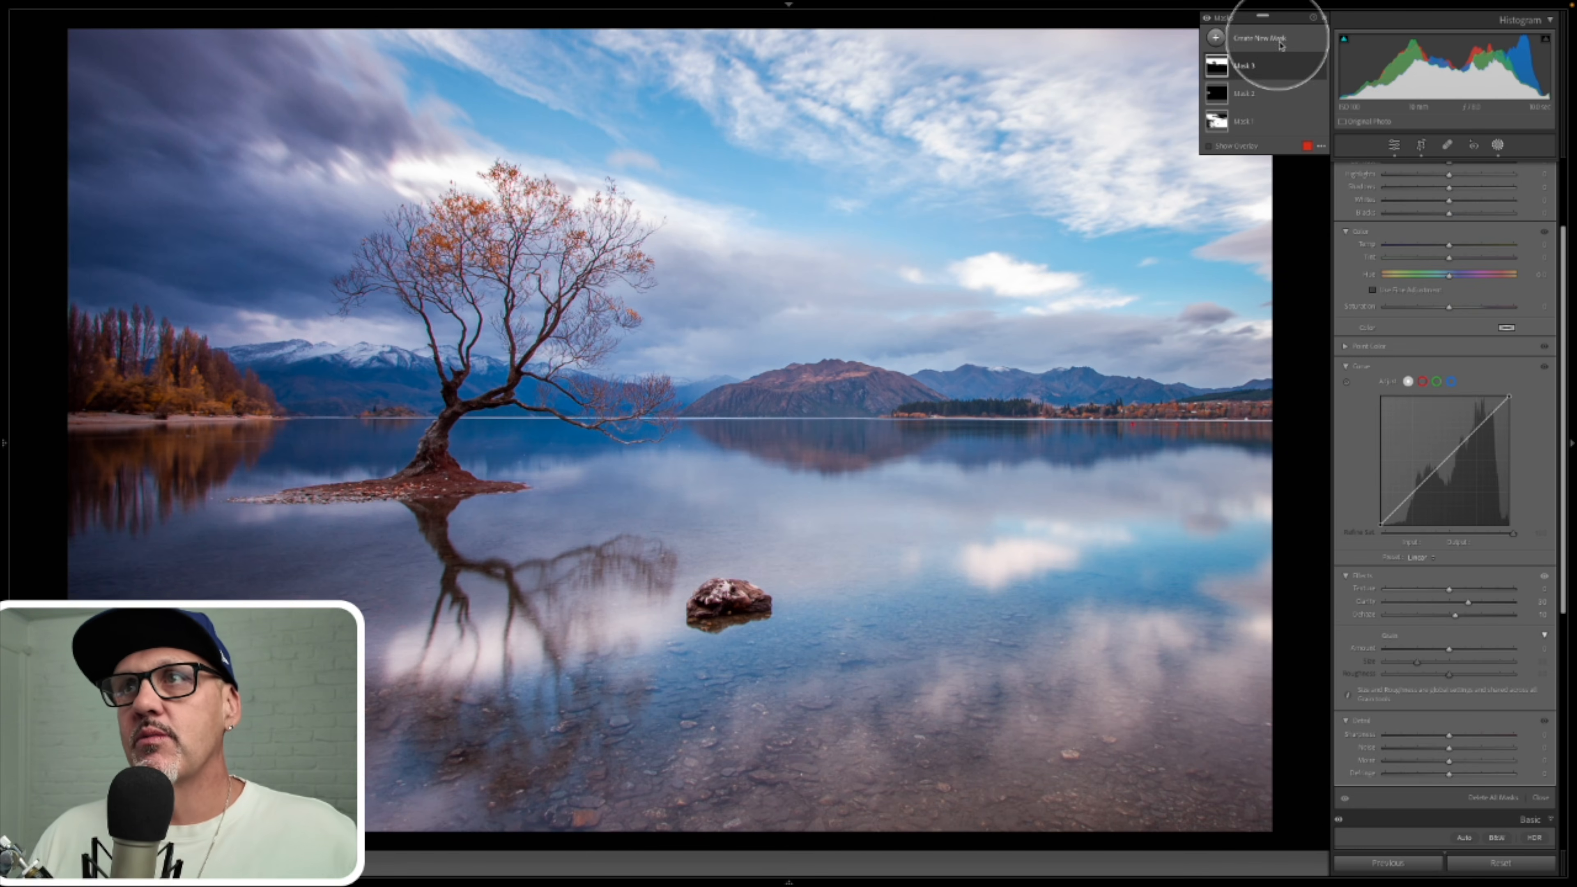
left_click(1319, 67)
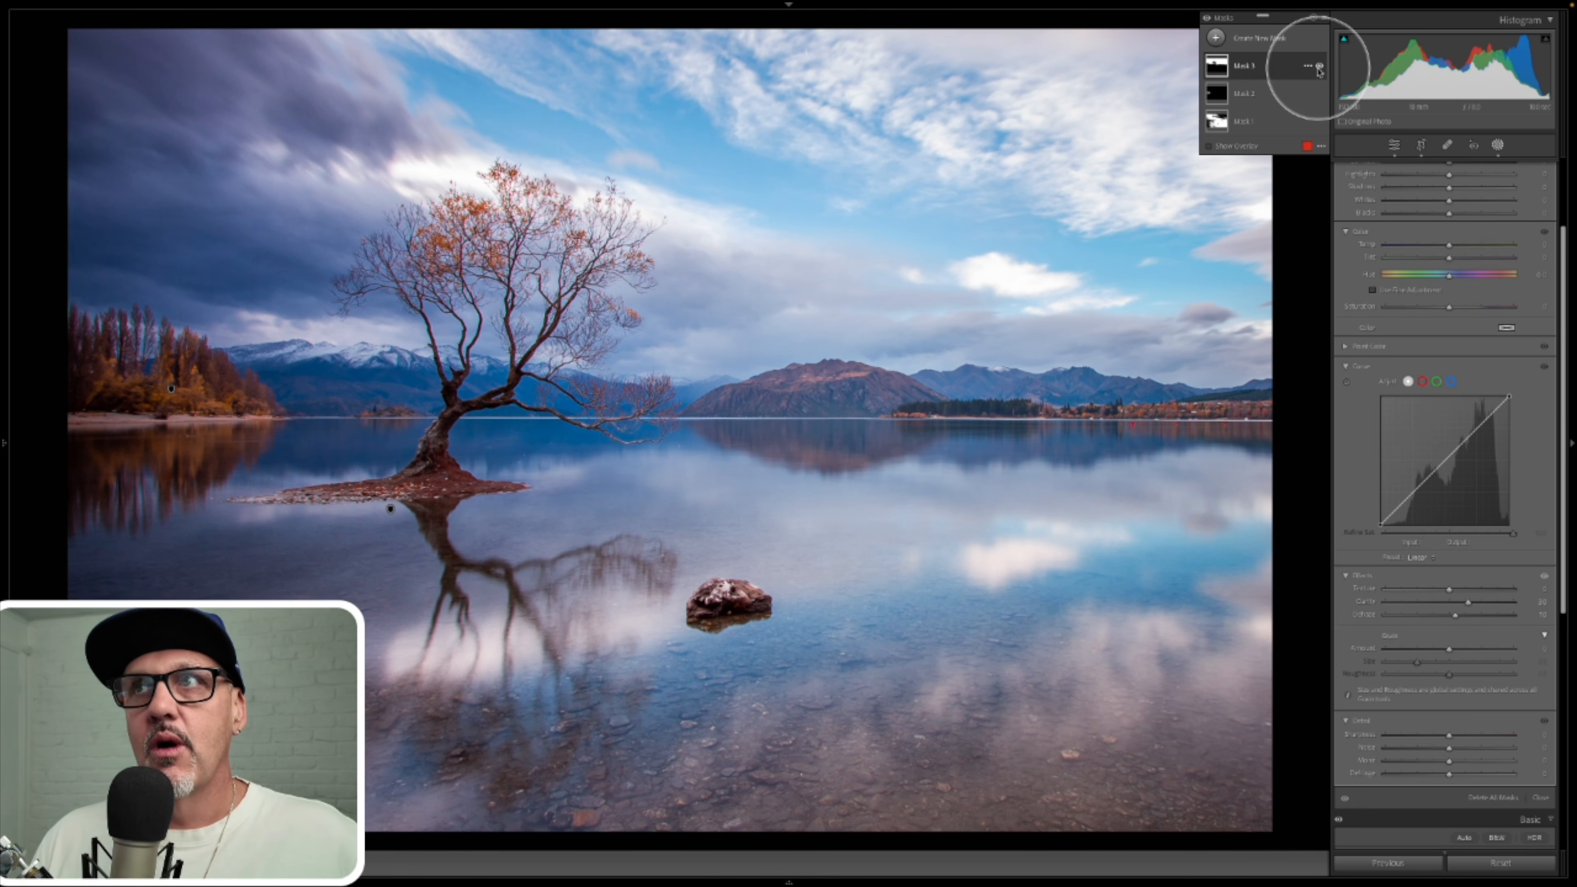
left_click(1318, 67)
left_click(1318, 67)
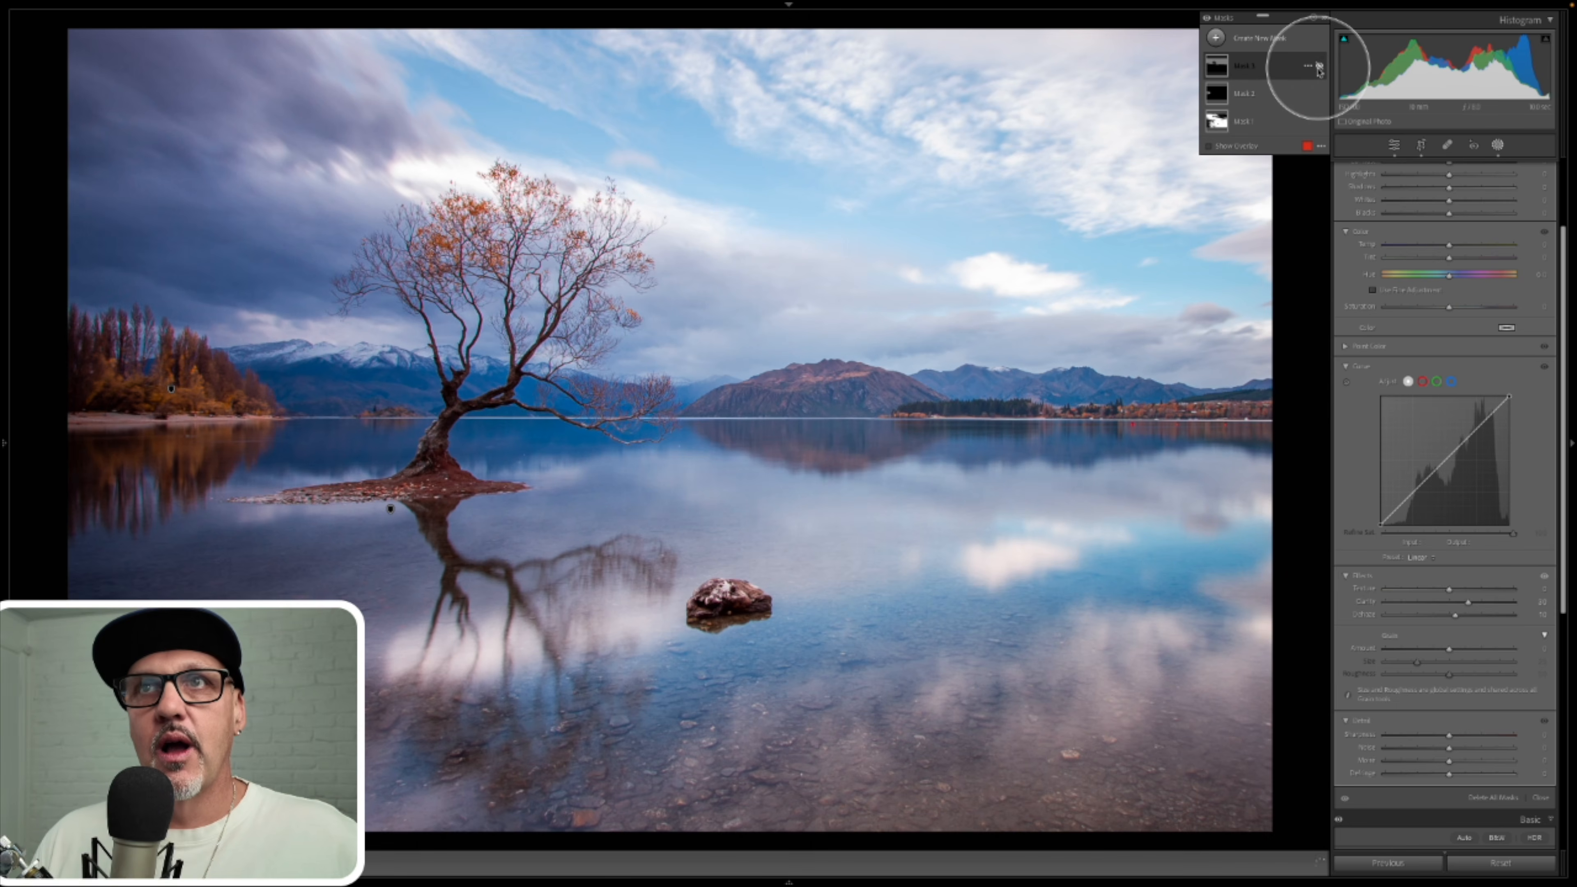
left_click(1319, 67)
left_click(1319, 67)
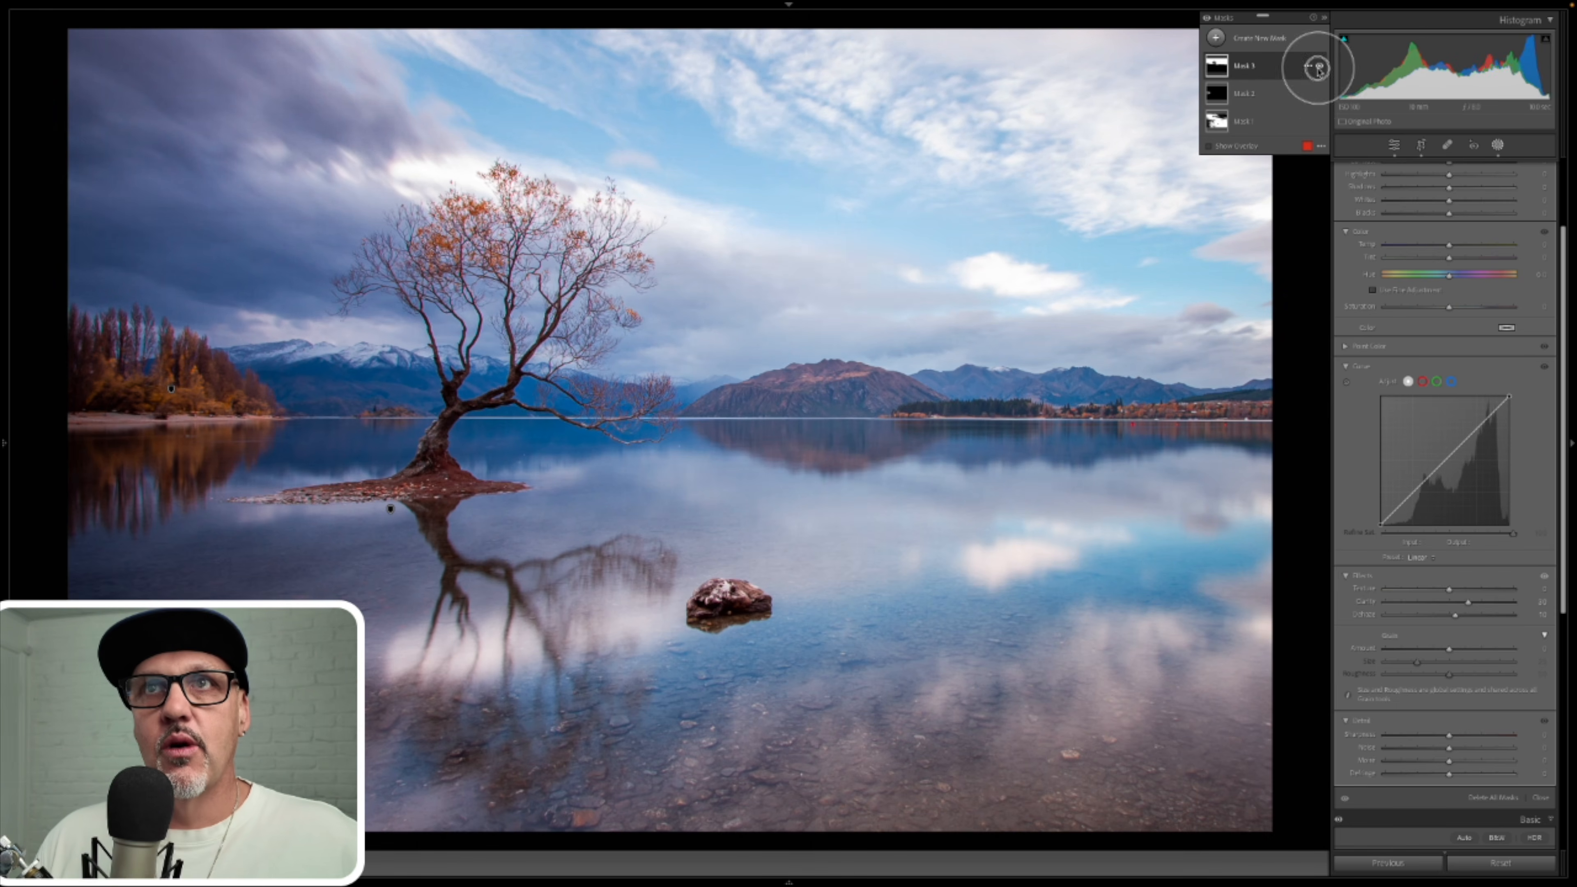
left_click(1318, 67)
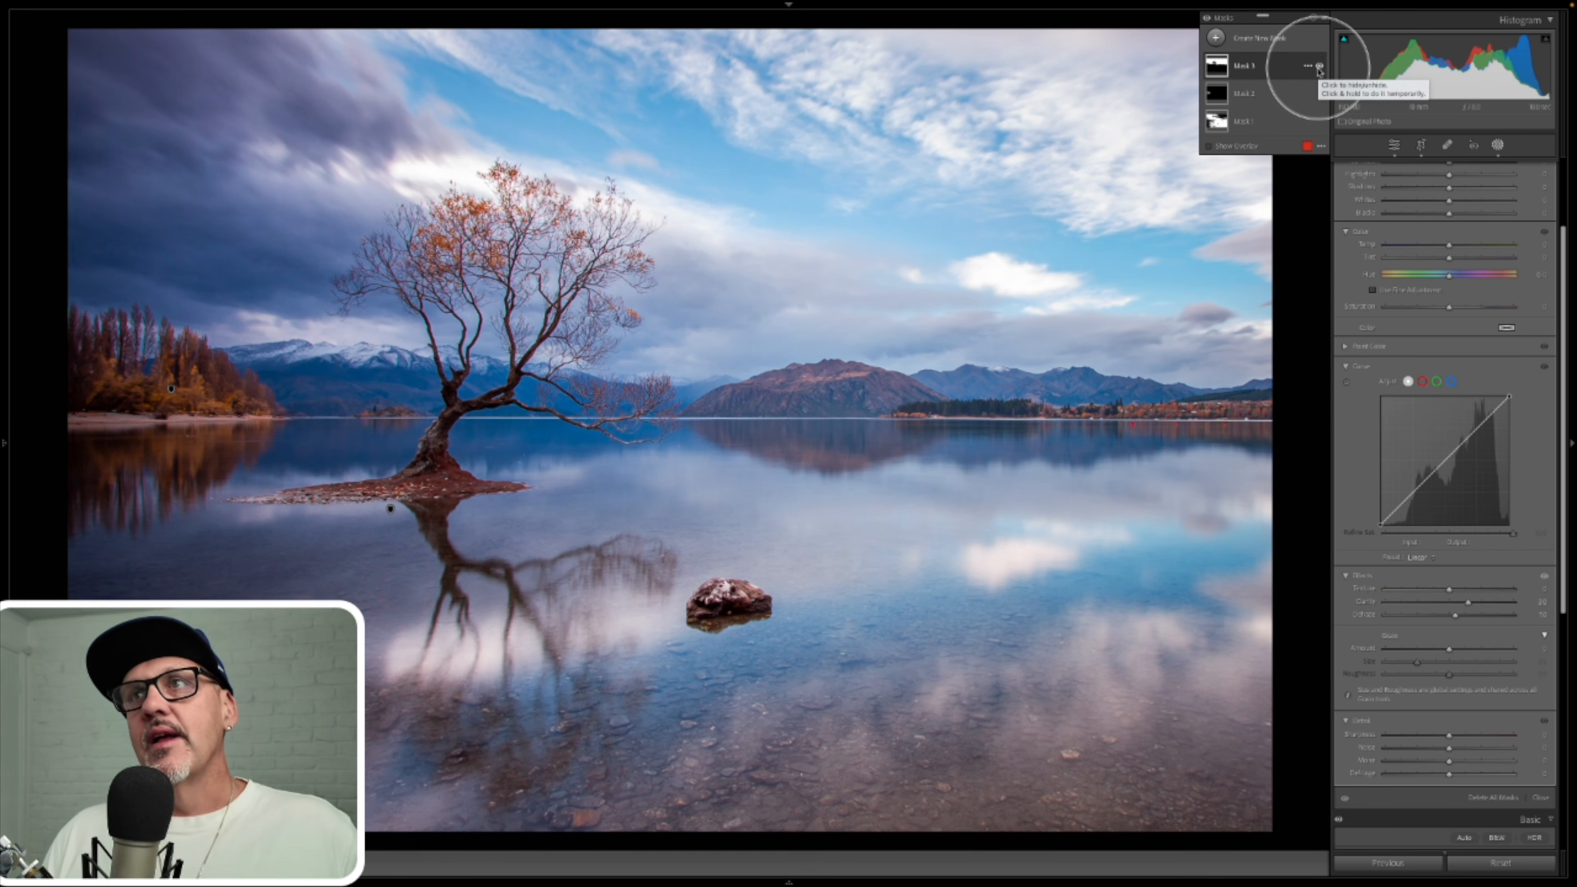
- Intersect the sky mask with a linear gradient drawn from mid-sky down to just below the horizon
left_click(1272, 65)
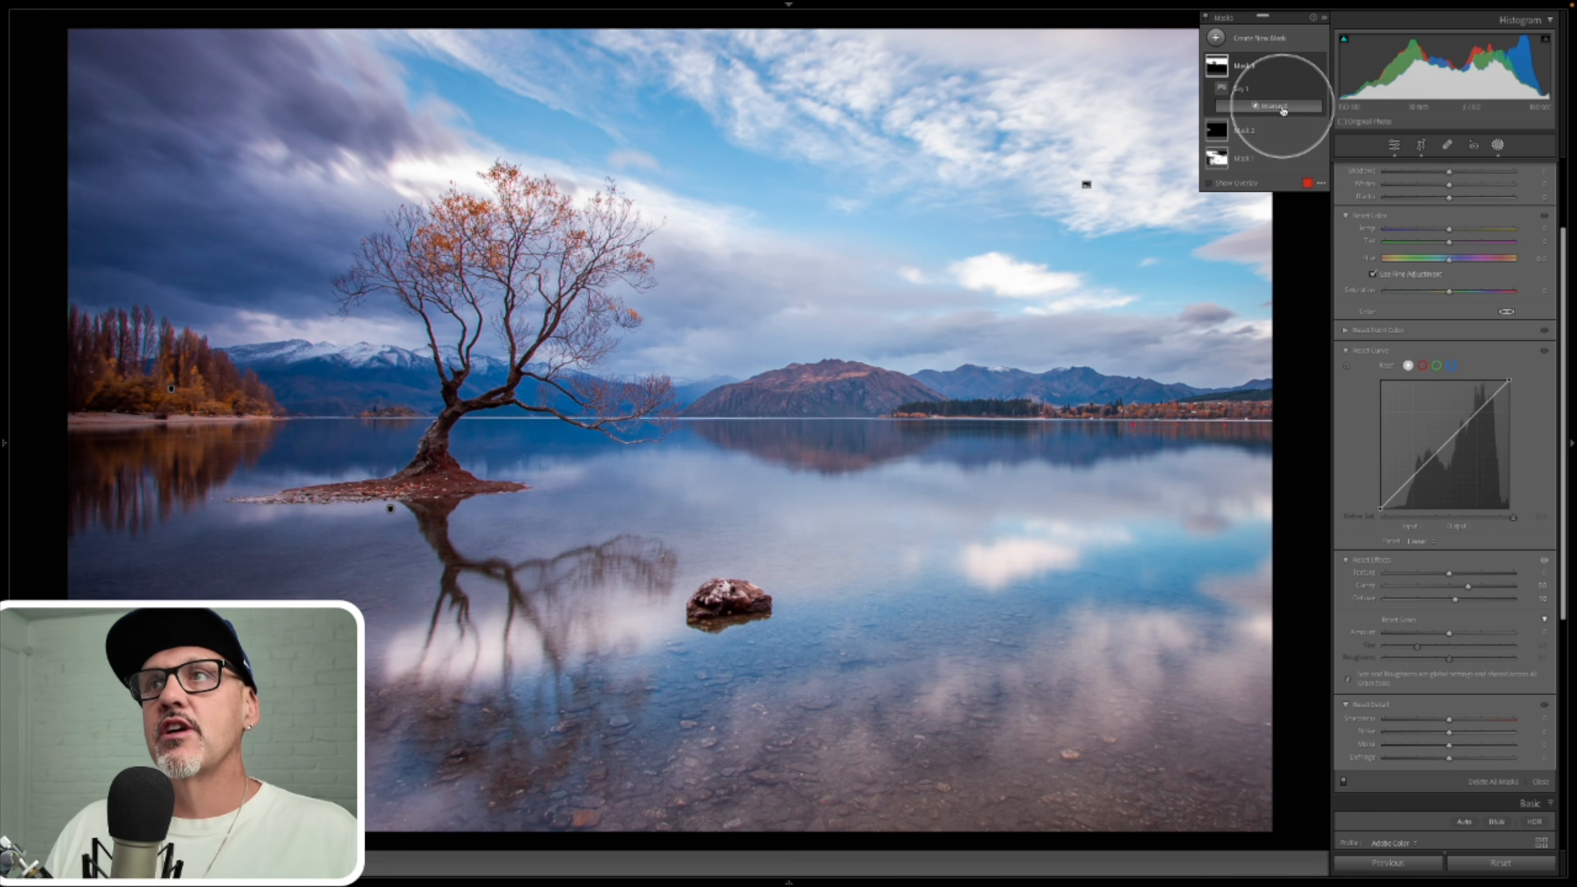
left_click(1266, 114, "alt")
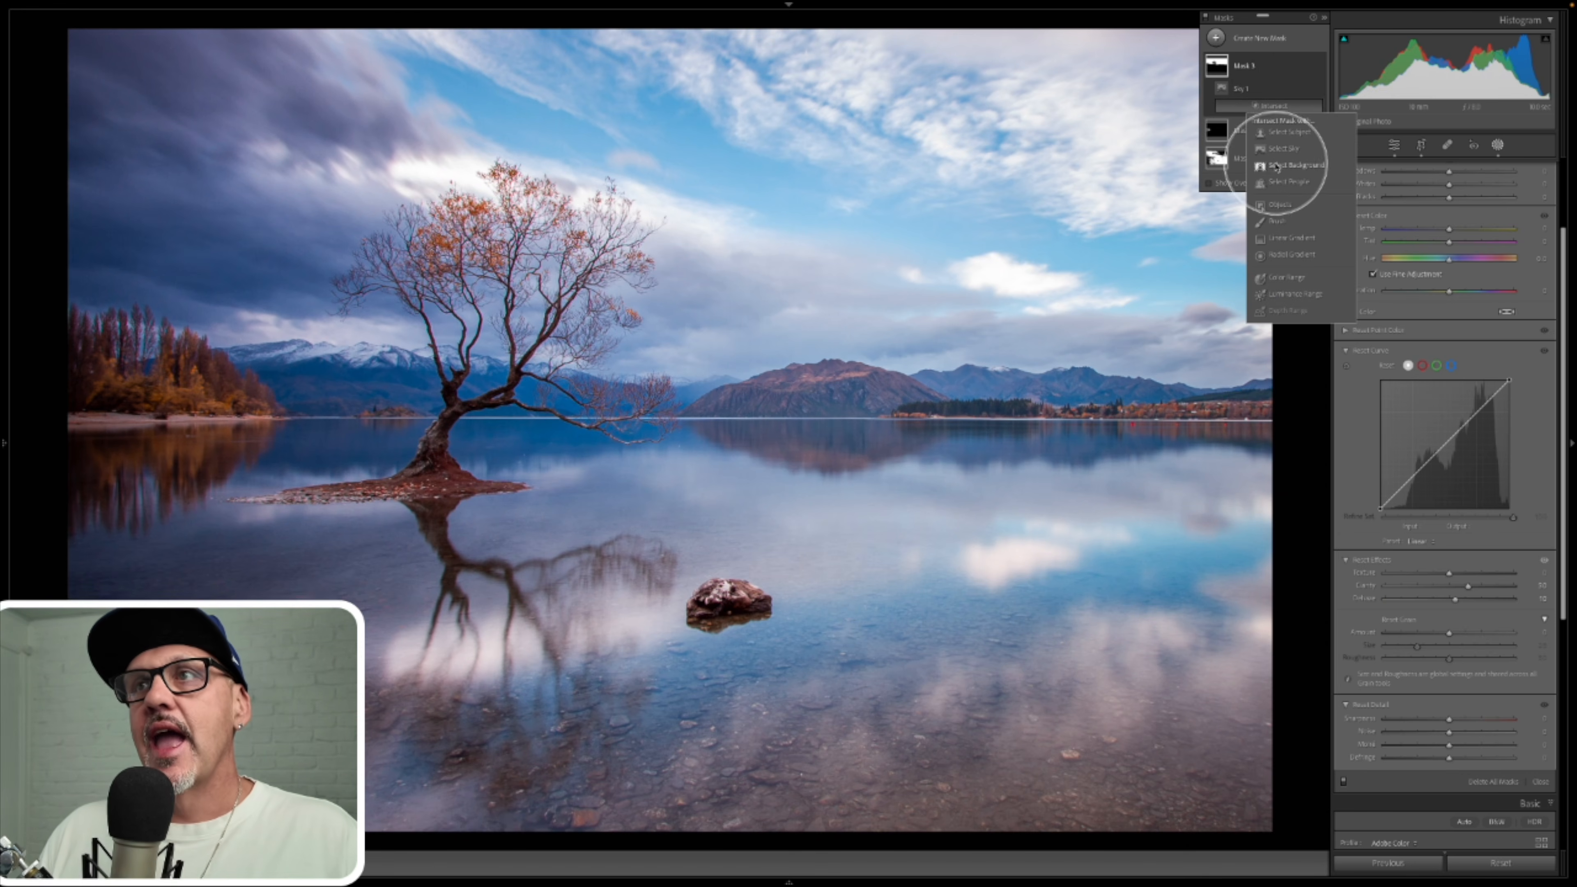
left_click(1279, 243)
left_click_drag(704, 264, 704, 434)
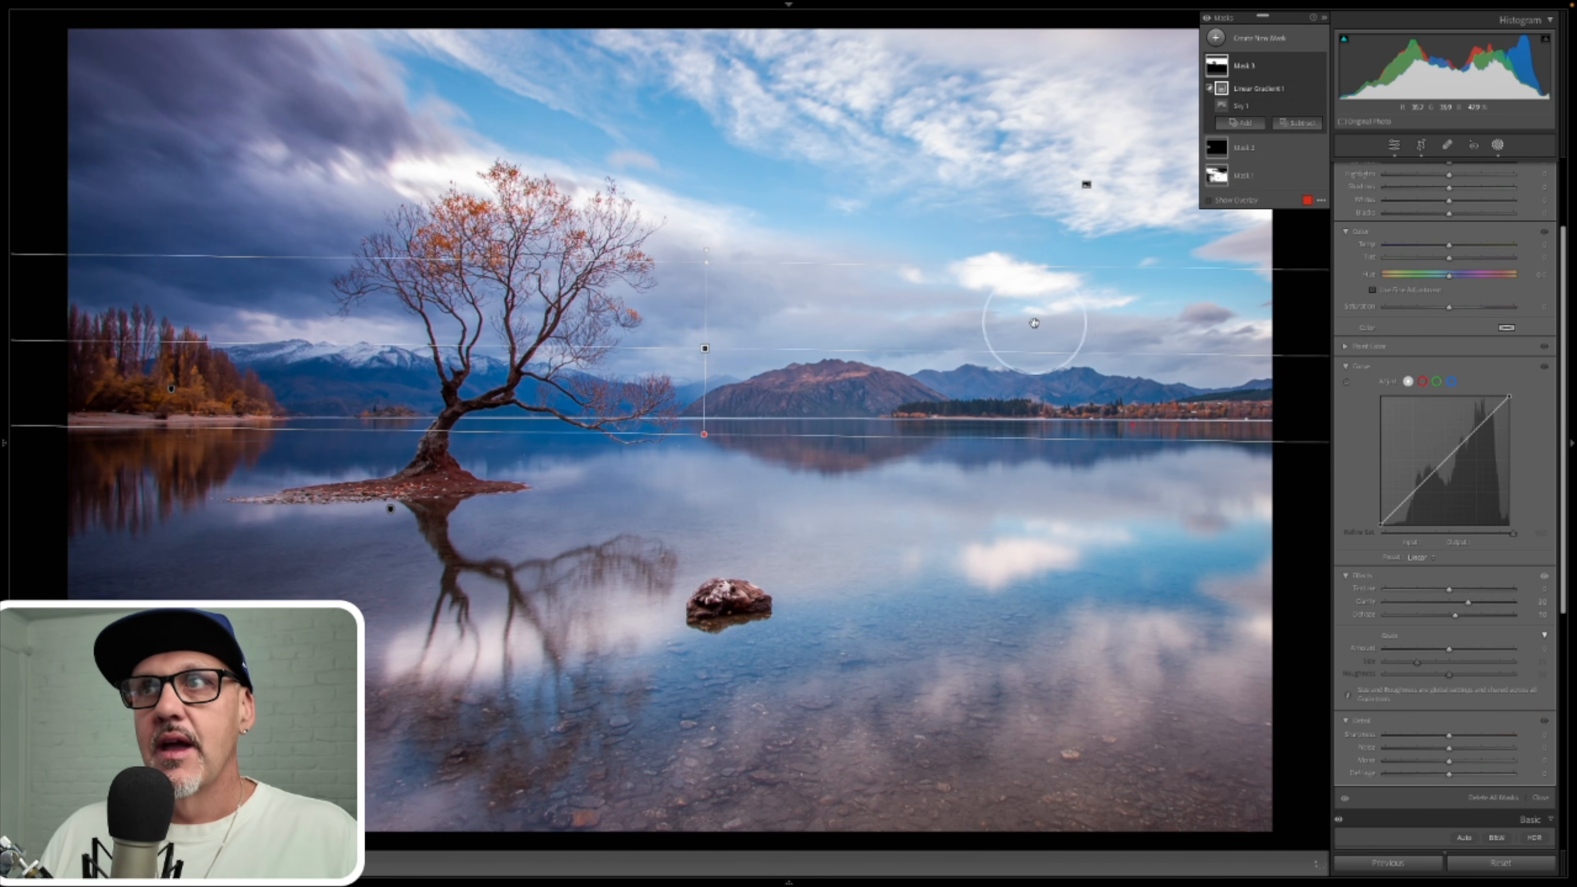
- Show the mask overlay and extend the gradient's upper edge into the upper sky for a softer falloff toward the horizon
left_click(1209, 199)
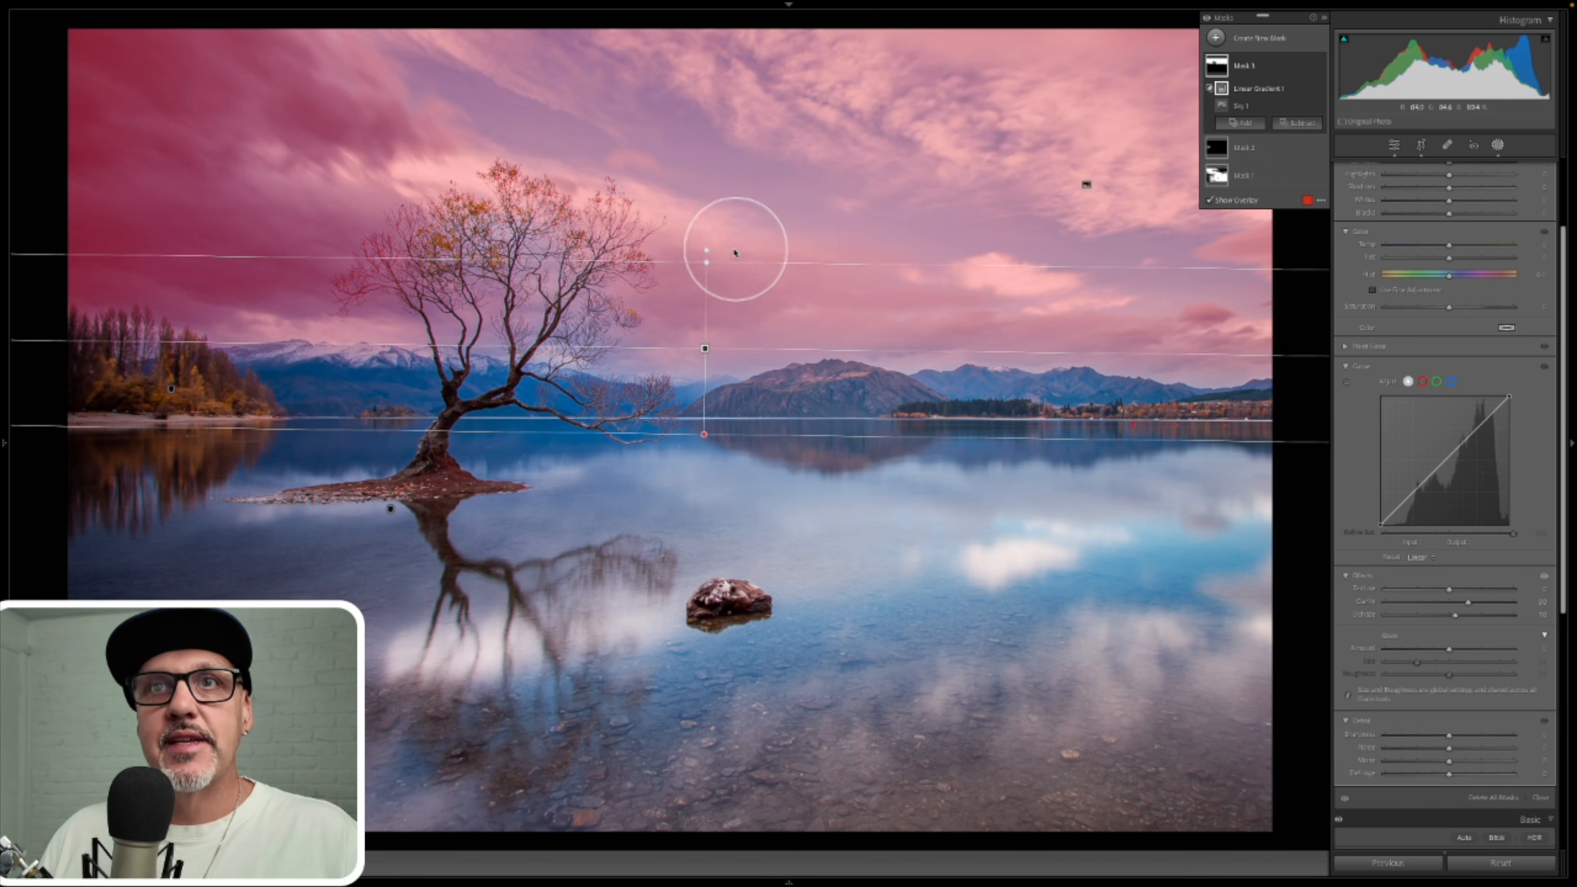
left_click_drag(704, 254, 707, 196)
mouse_move(704, 433)
left_mouse_down()
mouse_move(700, 463)
mouse_move(704, 434)
left_mouse_up()
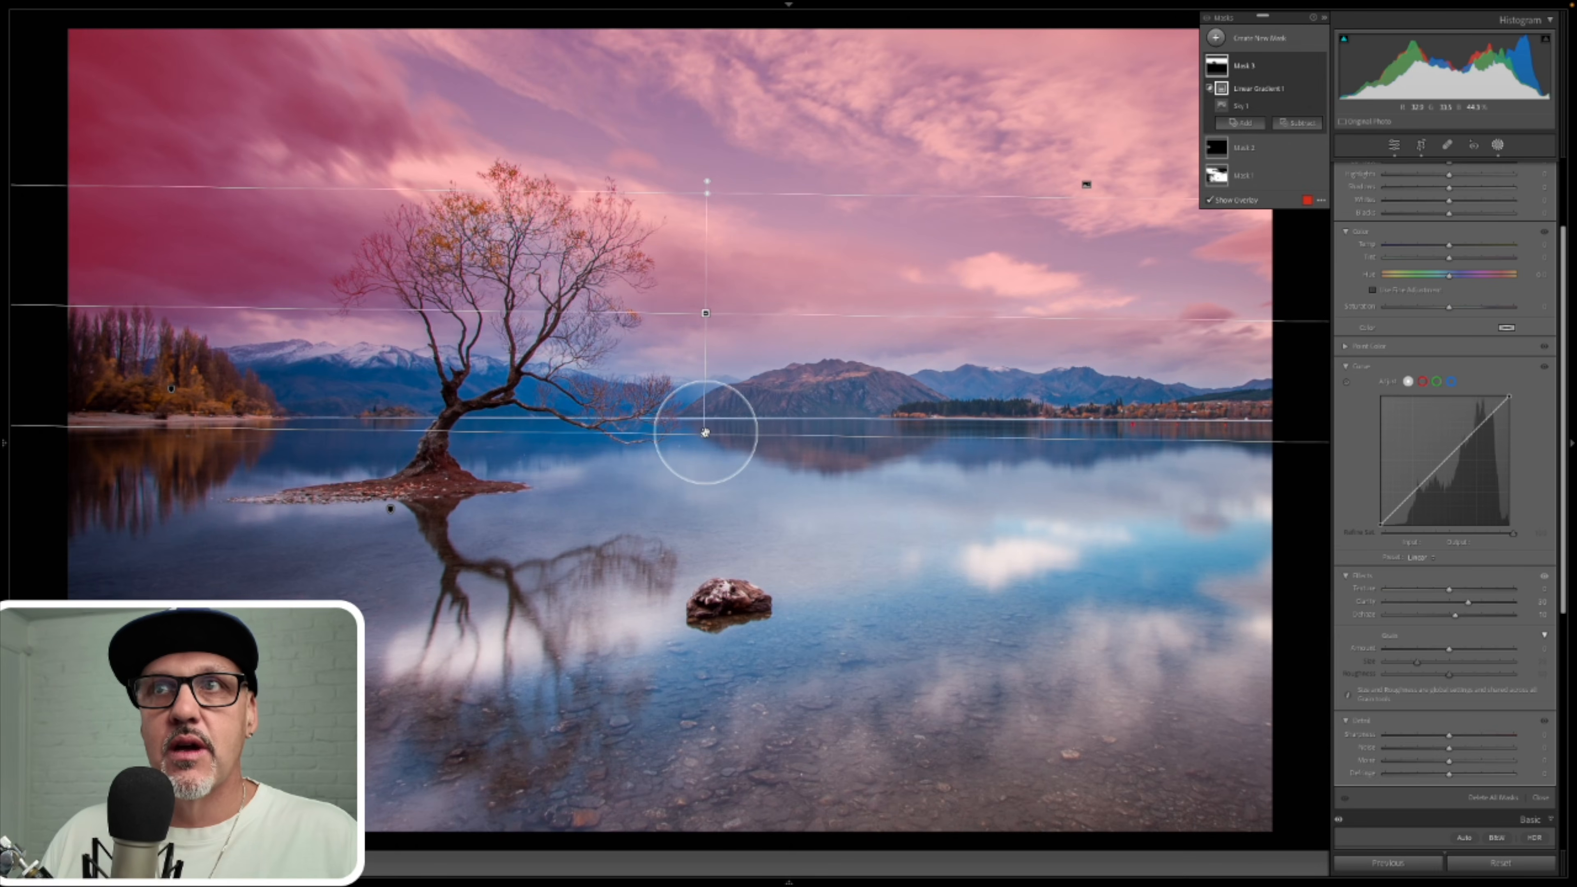
left_click_drag(708, 183, 713, 122)
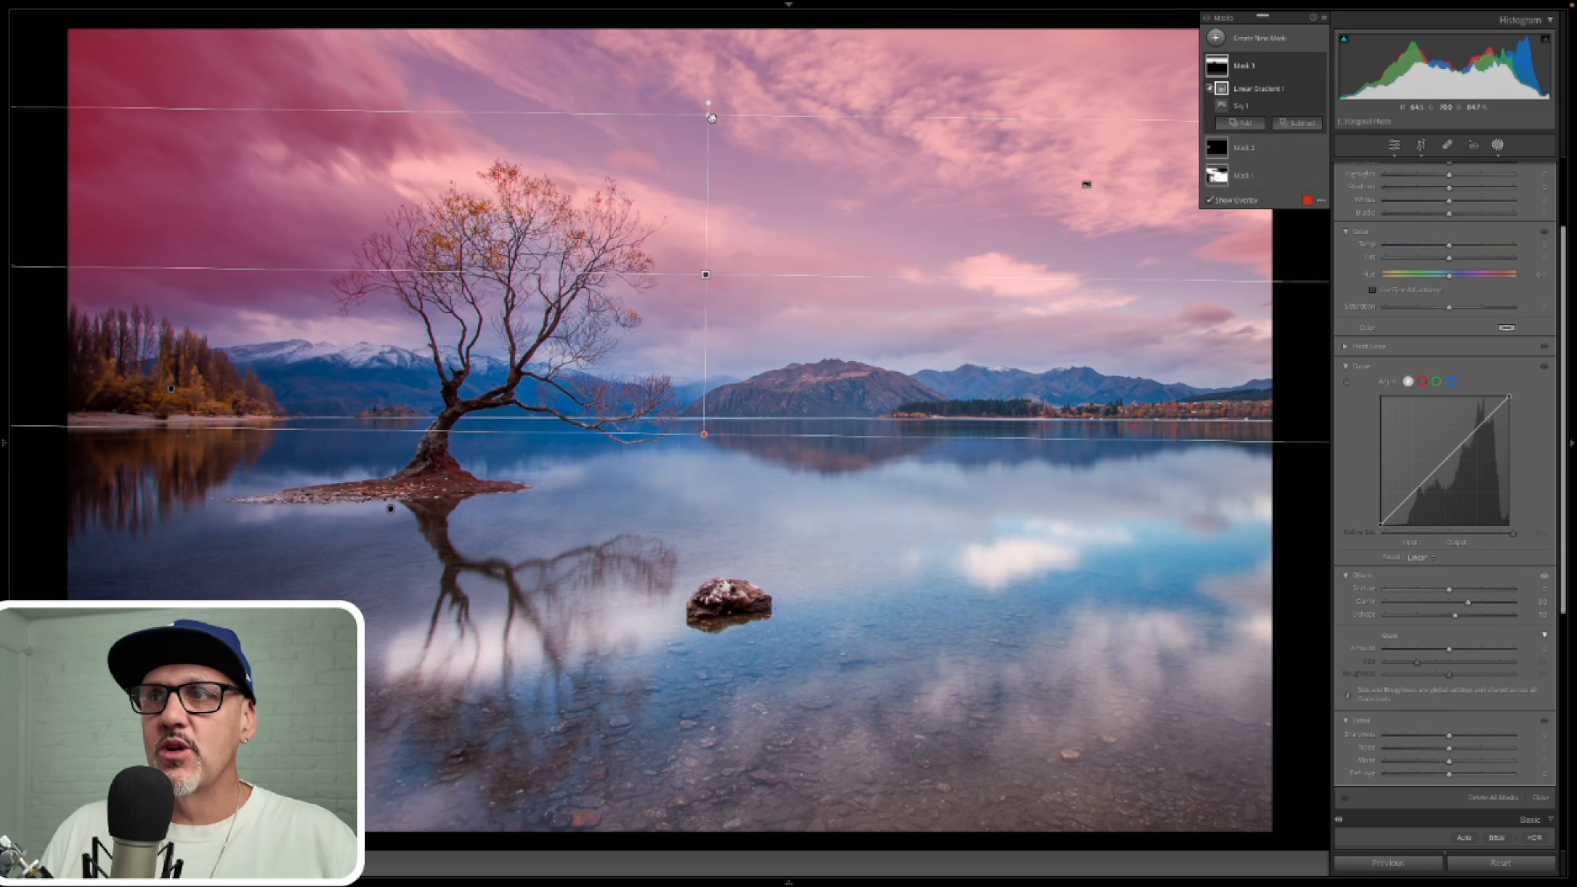
- Shape the sky mask's tone curve with two points, lifting the darker tones and restraining the brighter ones, and hide the overlay
left_click(1261, 71)
scroll(1469, 400, "up", 3)
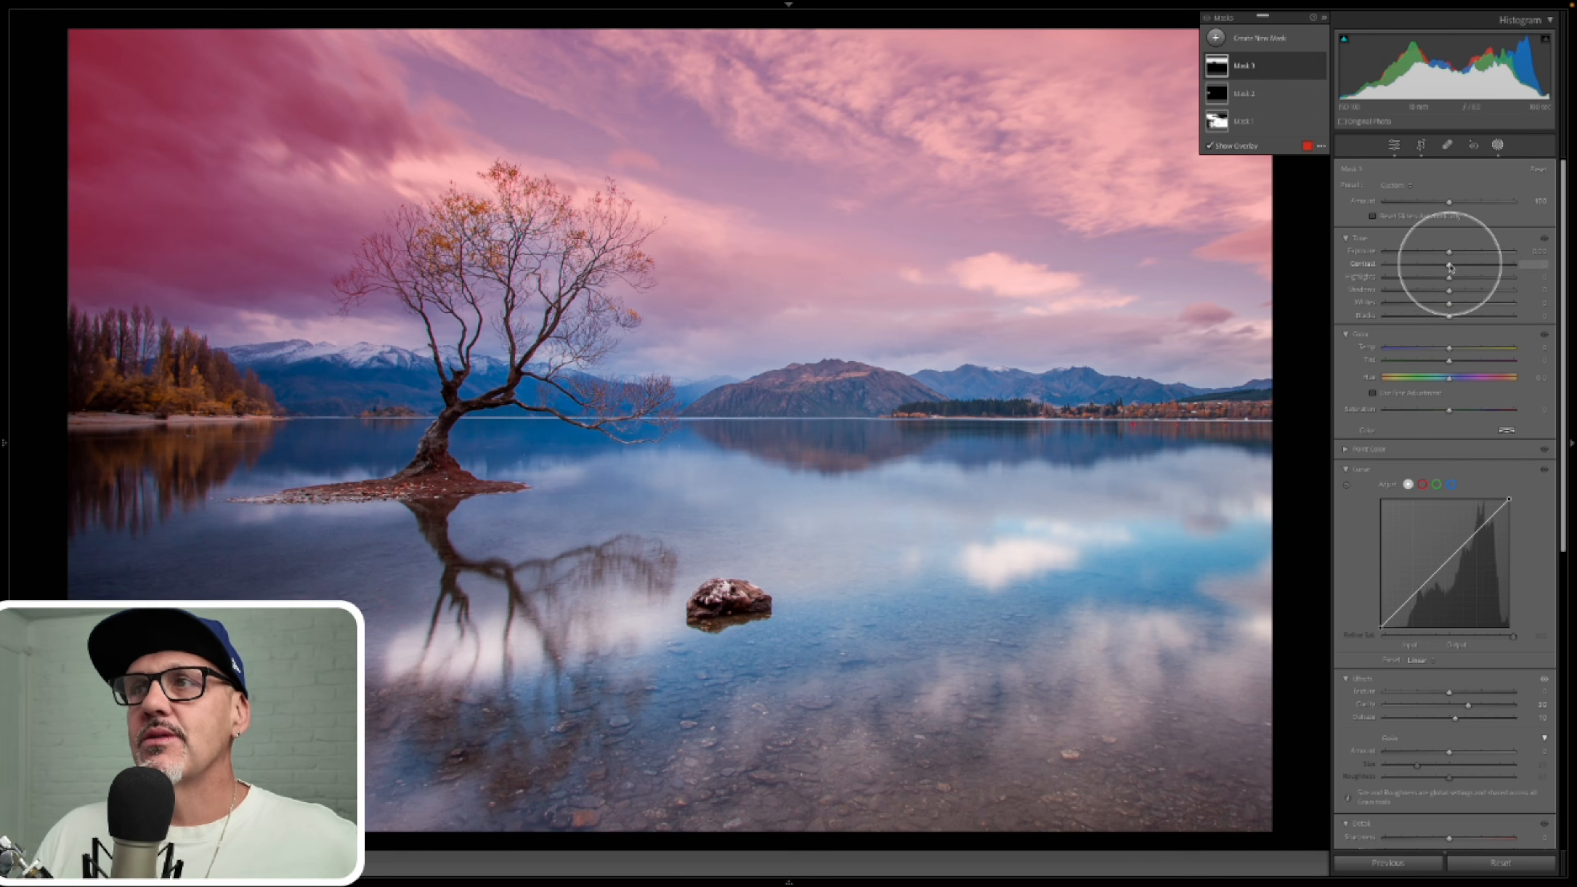
mouse_move(1465, 544)
left_mouse_down()
mouse_move(1418, 582)
mouse_move(1468, 545)
left_mouse_up()
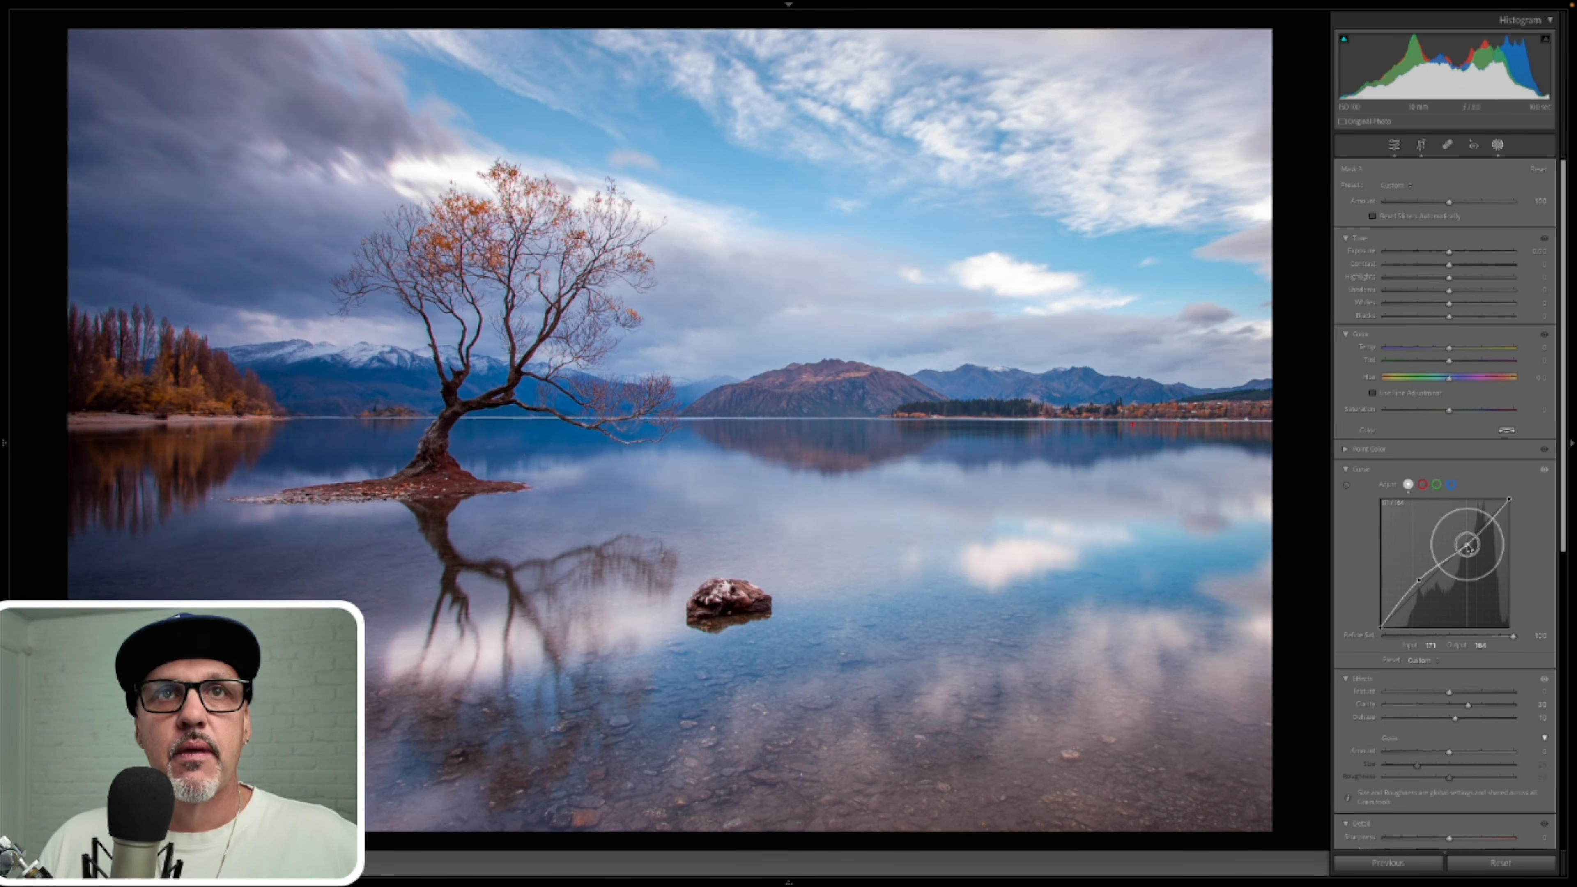
key("o")
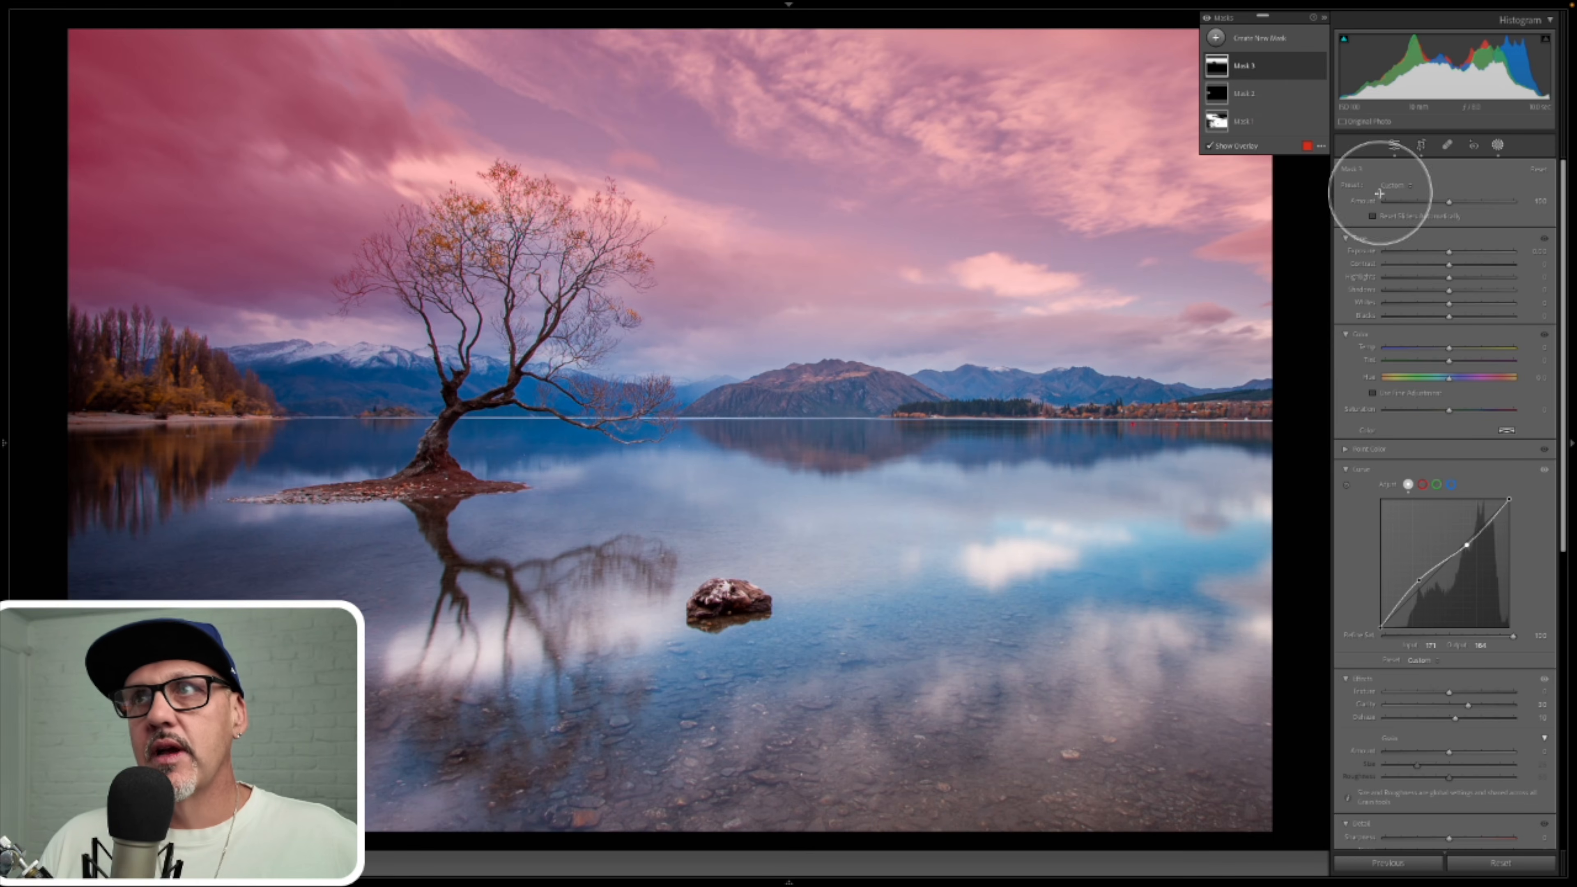
left_click(1210, 145)
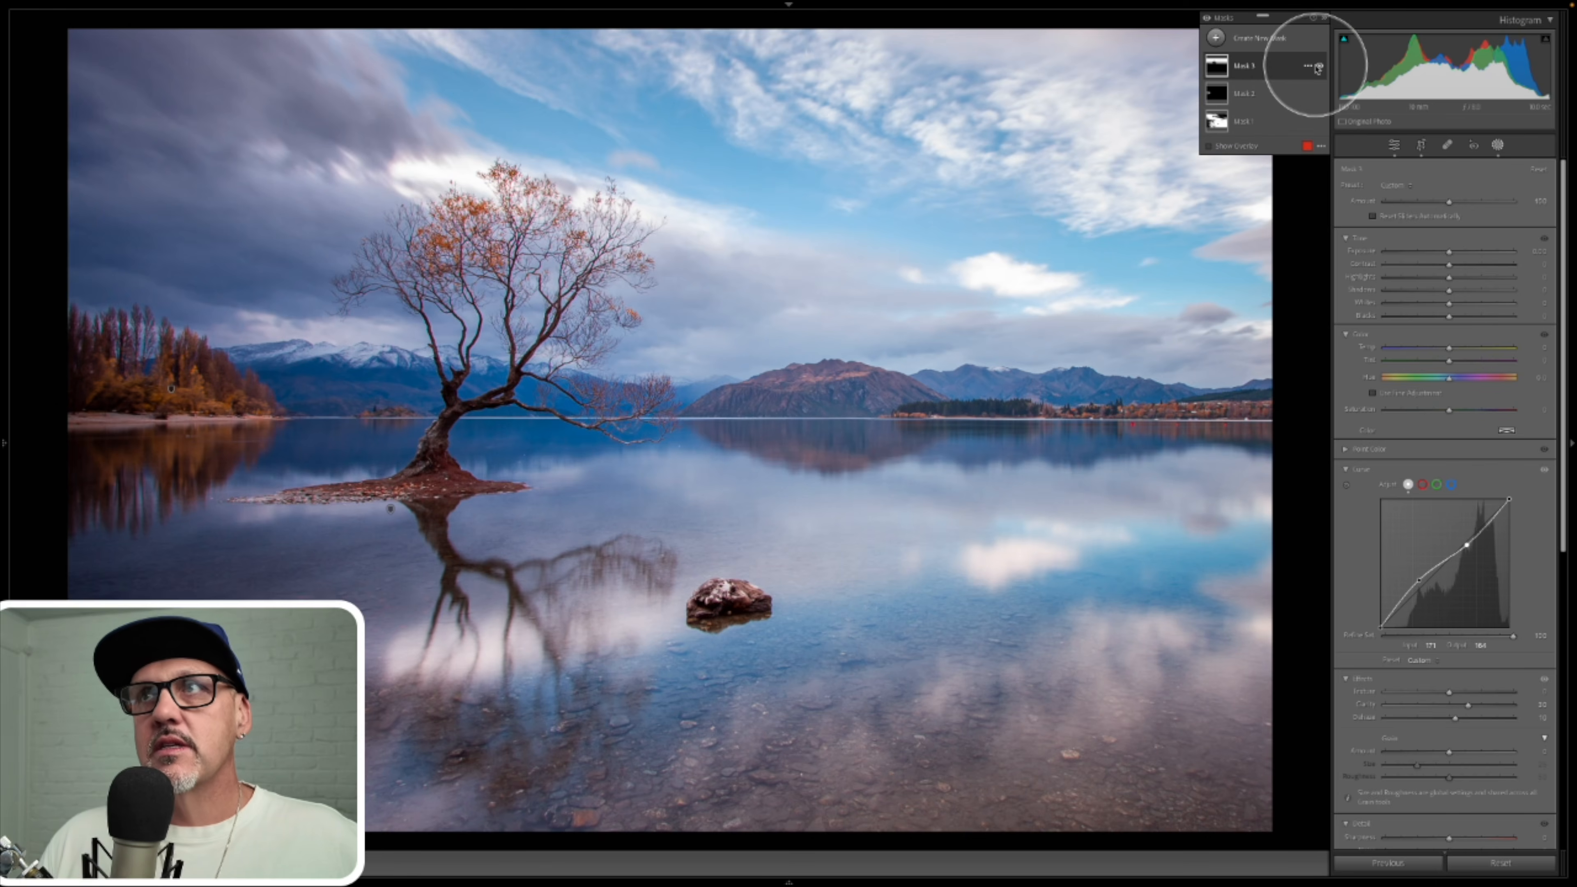
- Toggle the sky mask's visibility to compare the sky with and without the gradient and curve adjustments
left_click(1319, 67)
left_click(1318, 67)
left_click(1319, 67)
left_click(1319, 67)
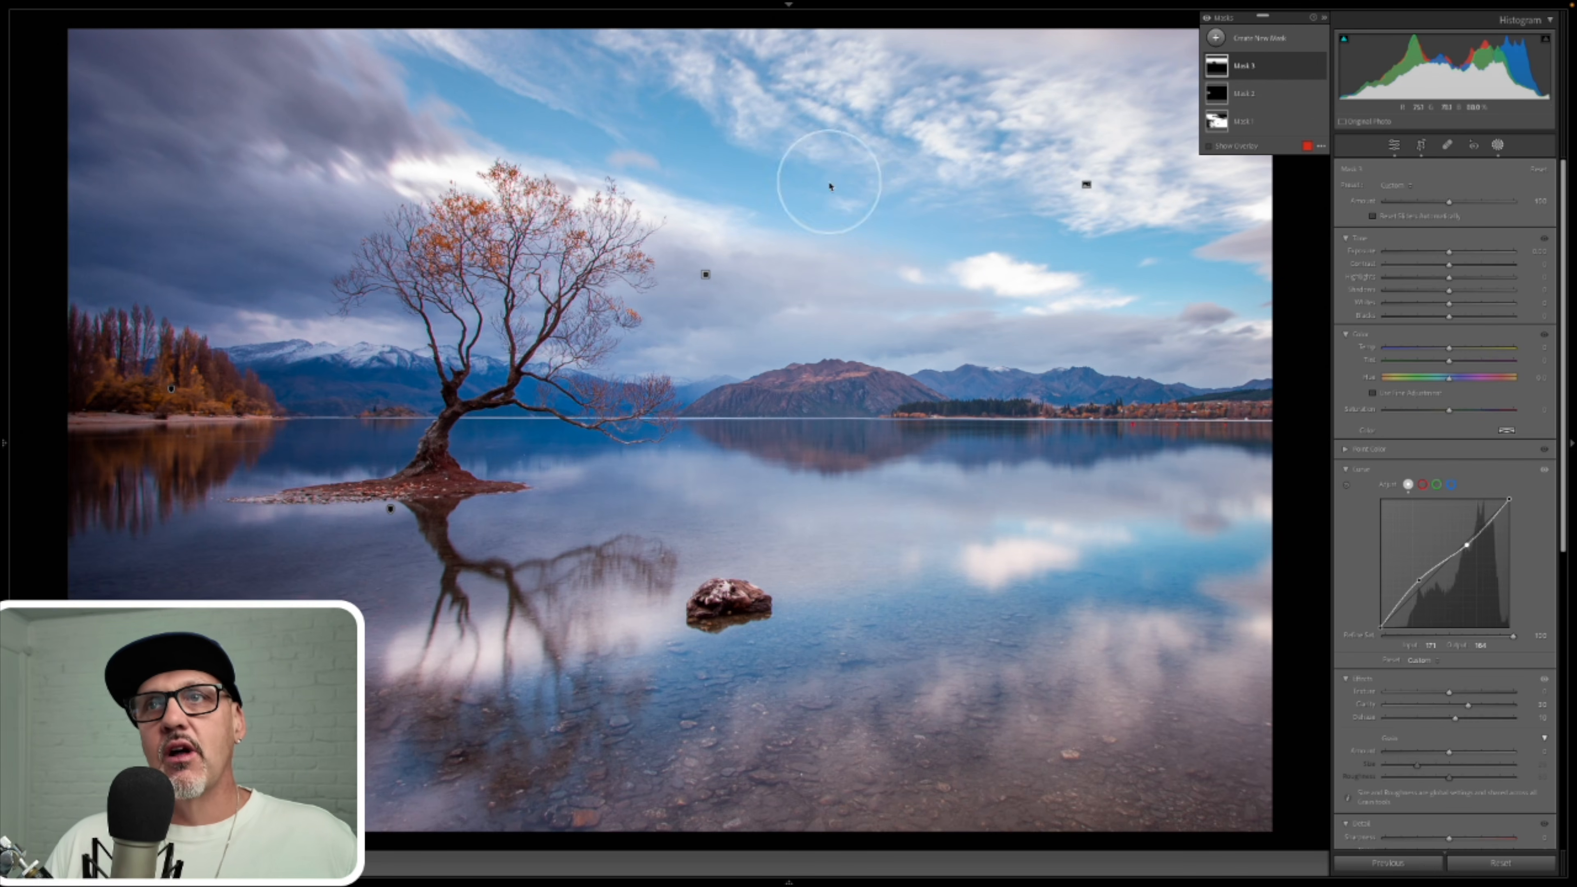
- View the photo at a smaller size and toggle all masks together to compare the whole image before and after masking
left_click(1324, 17)
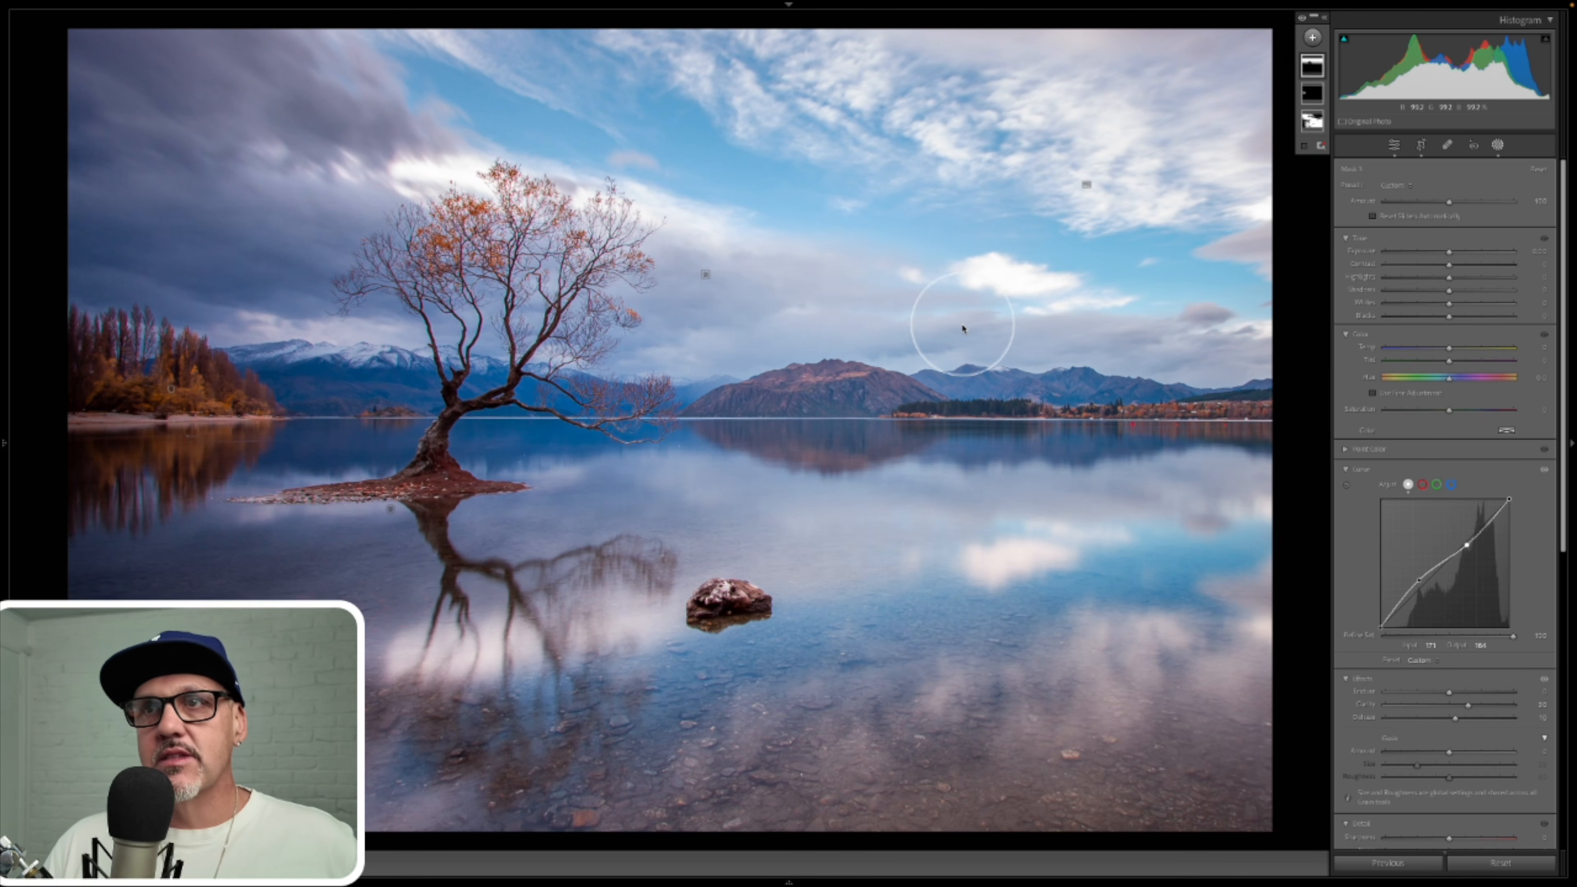
key("ctrl+minus")
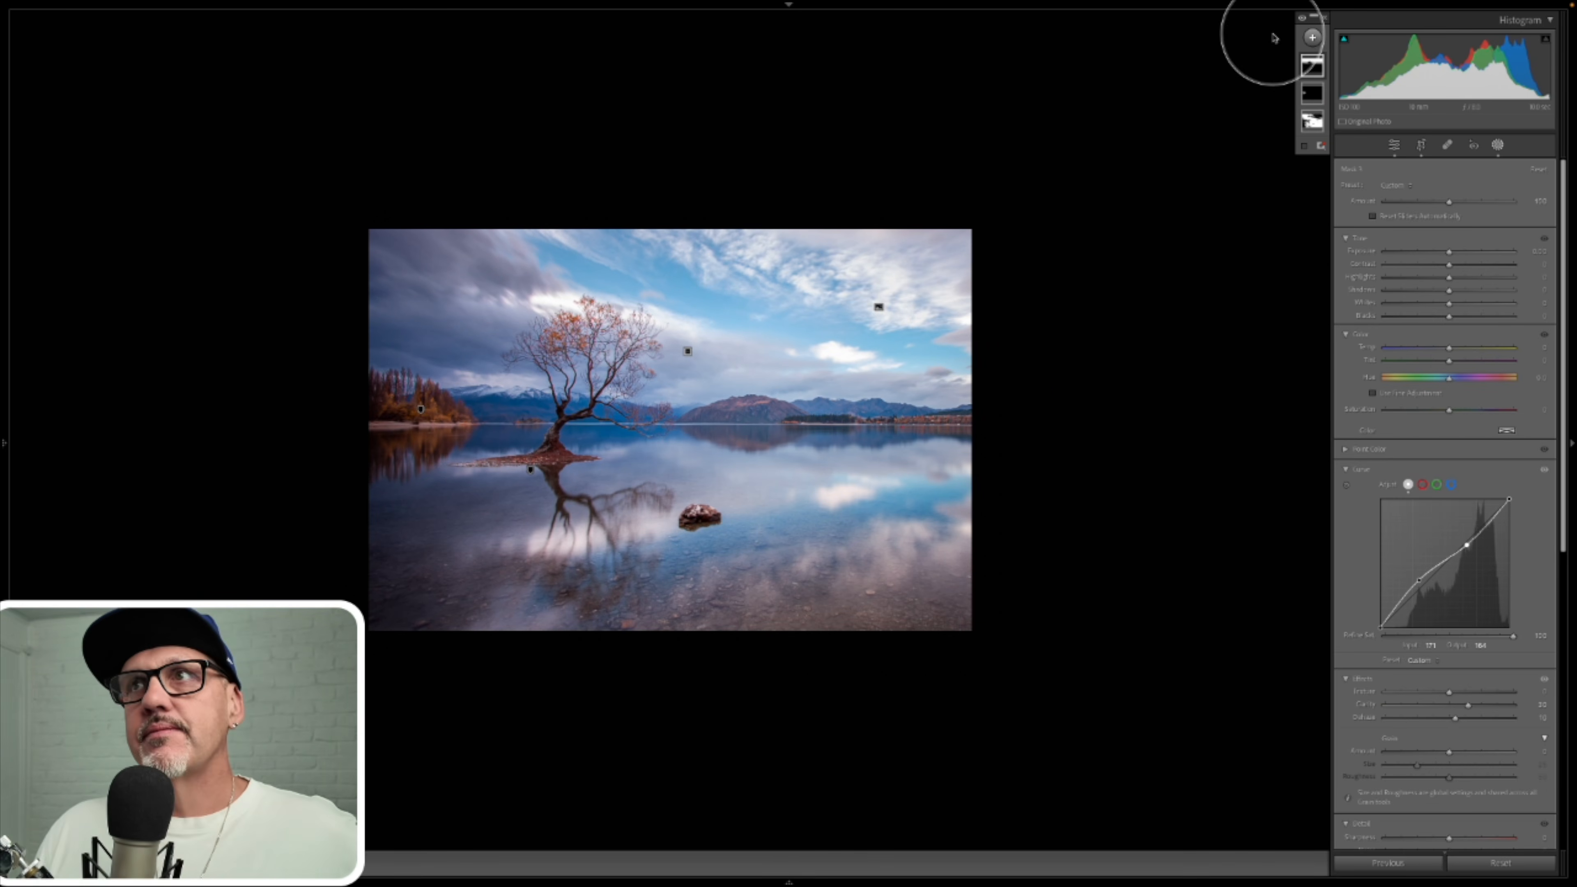
left_click(1325, 19)
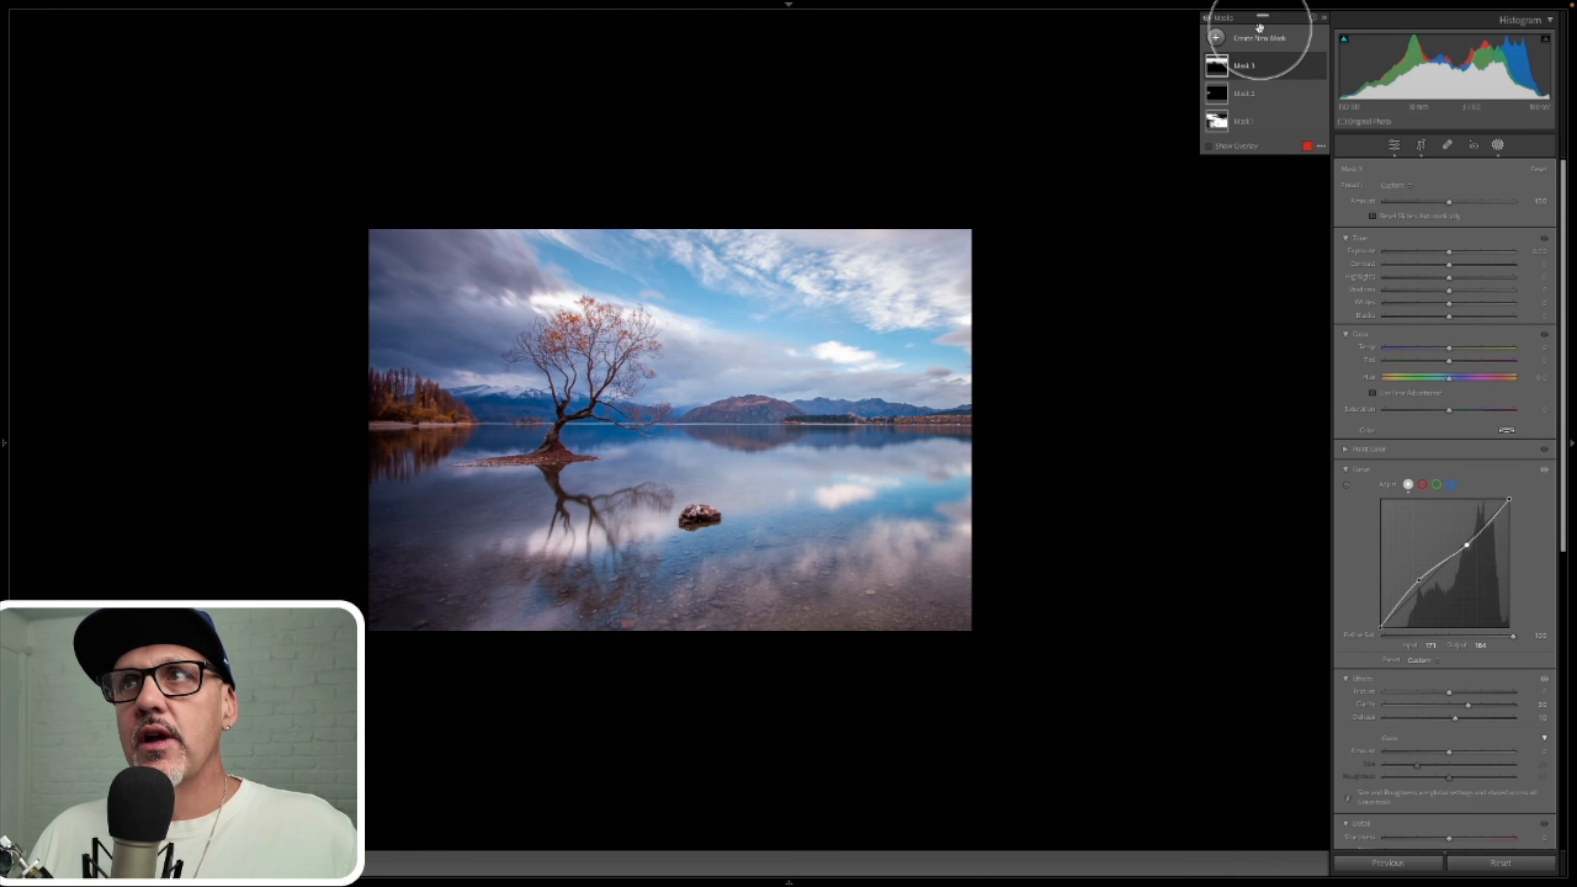
left_click(1207, 19)
left_click(1207, 19)
left_click(1208, 18)
left_click(1207, 19)
left_click(1207, 19)
left_click(1208, 18)
left_click(1208, 19)
left_click(1207, 18)
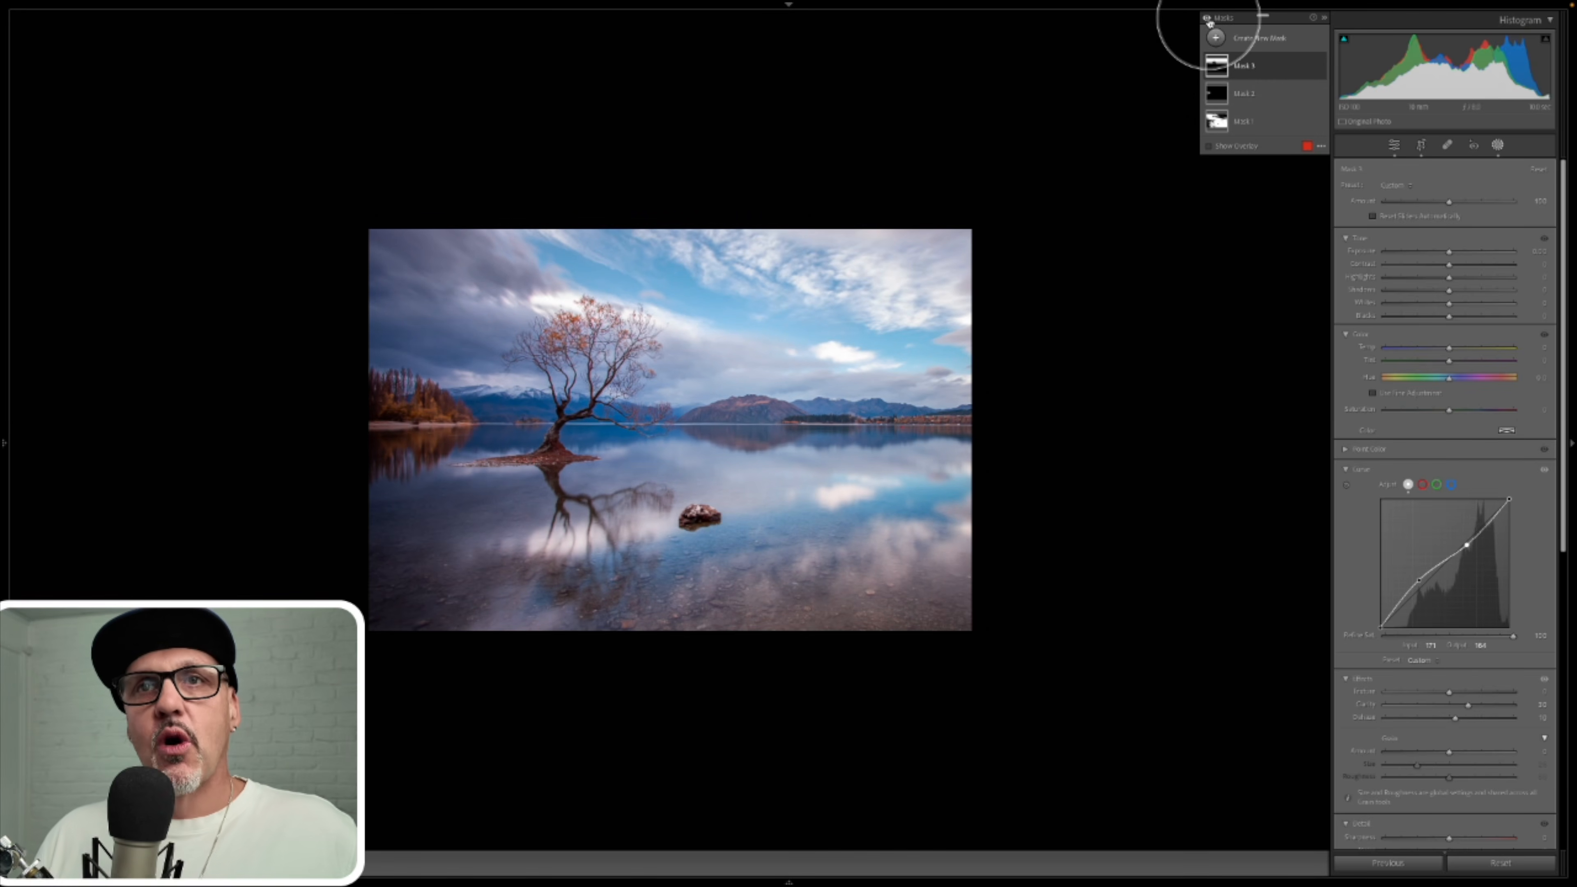
- Switch all masks off and on repeatedly to judge their combined effect on the sky, foliage and lake
left_click(1208, 19)
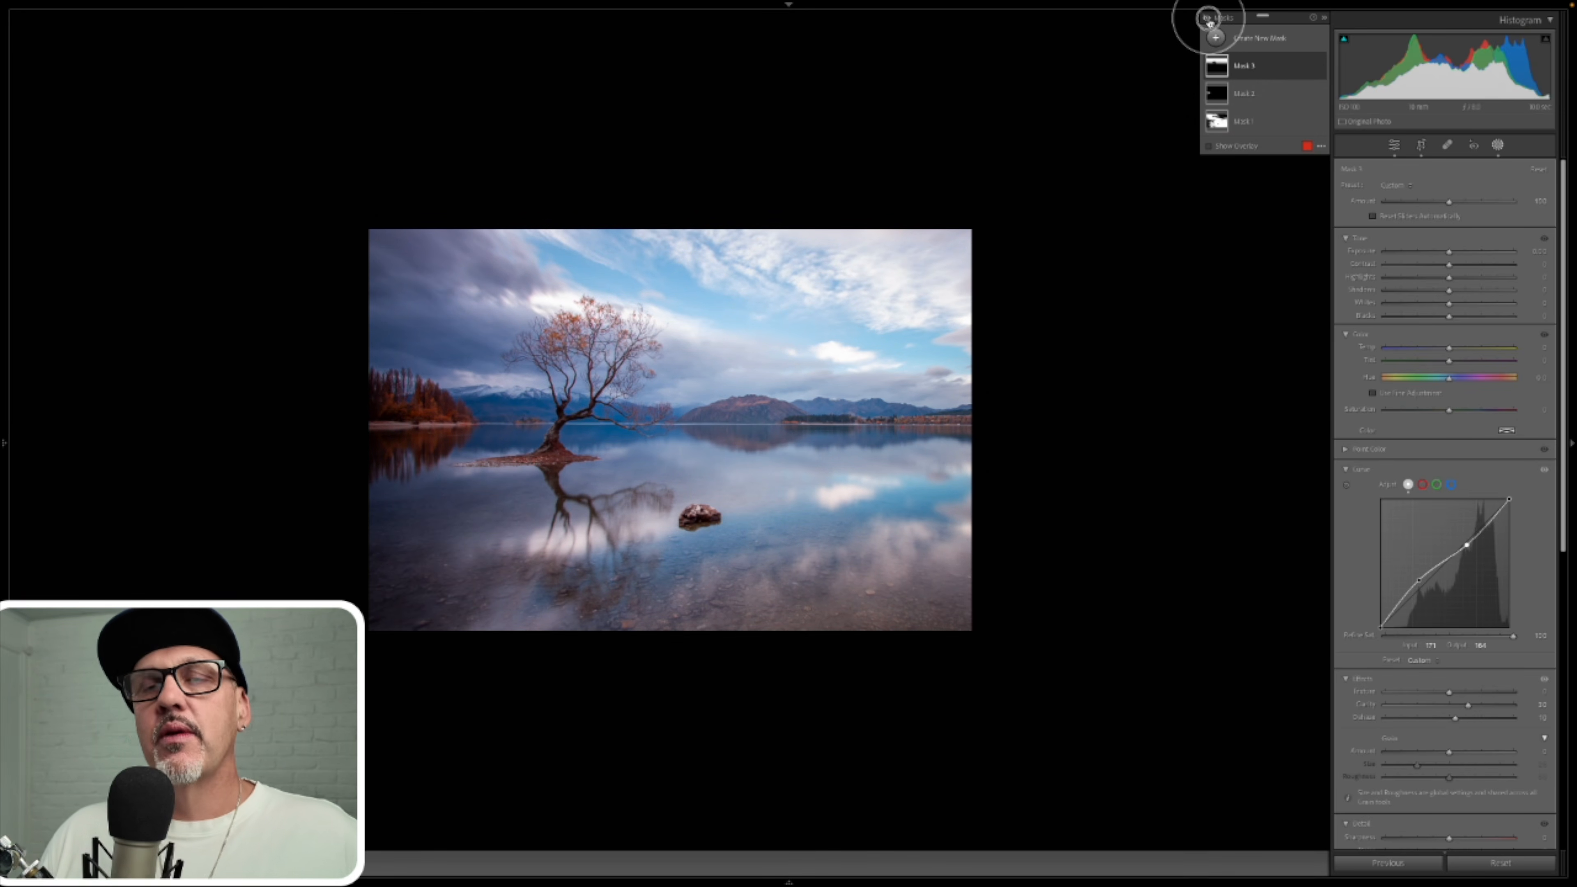
left_click(1207, 19)
left_click(1207, 18)
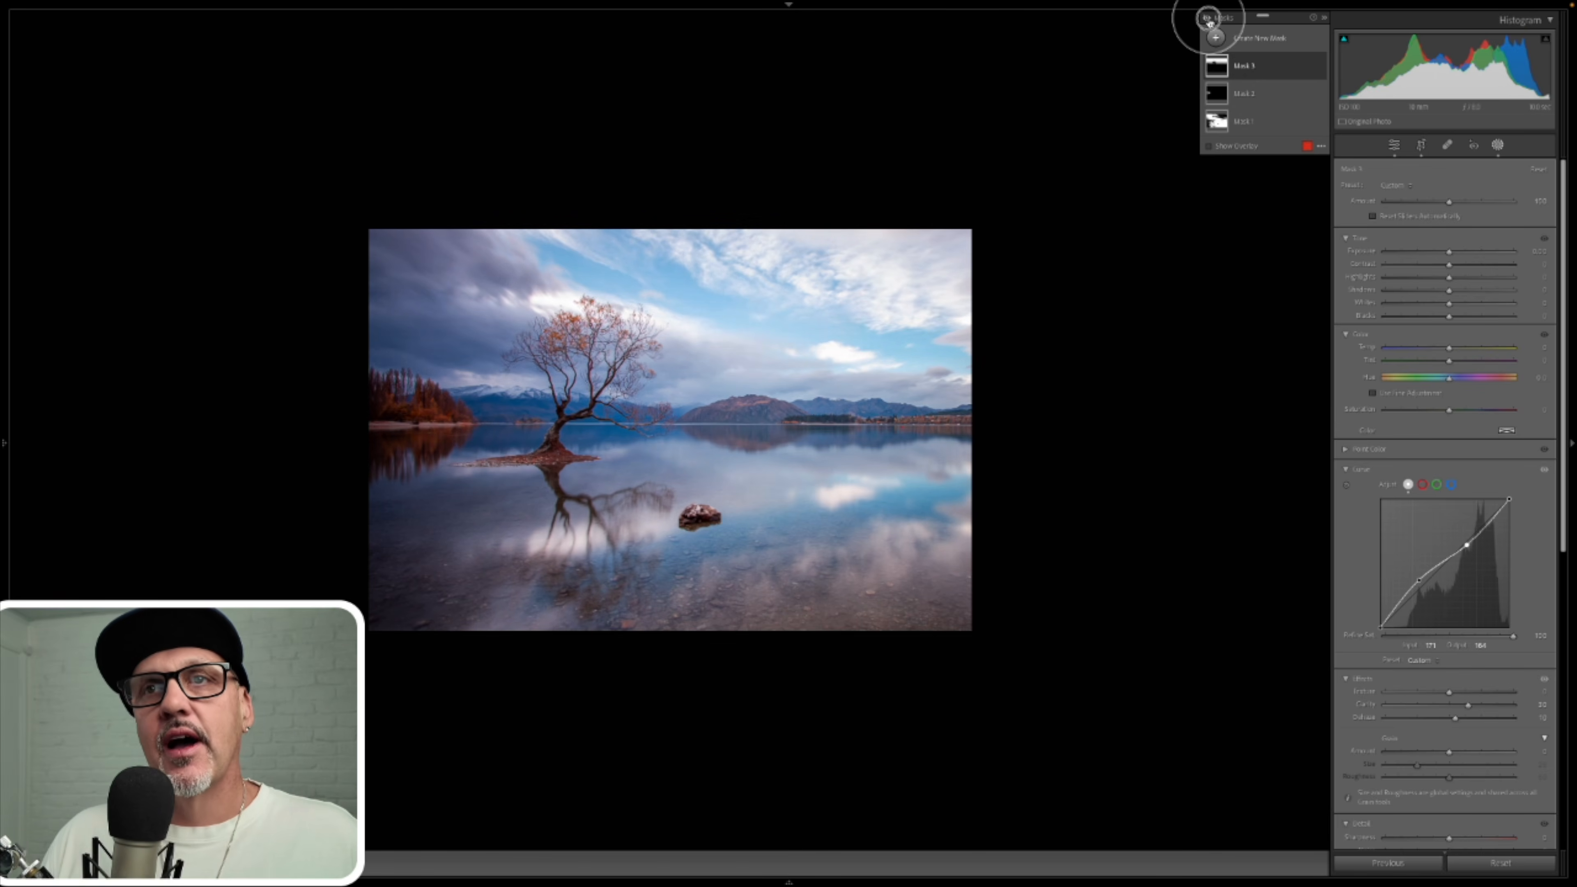
left_click(1207, 19)
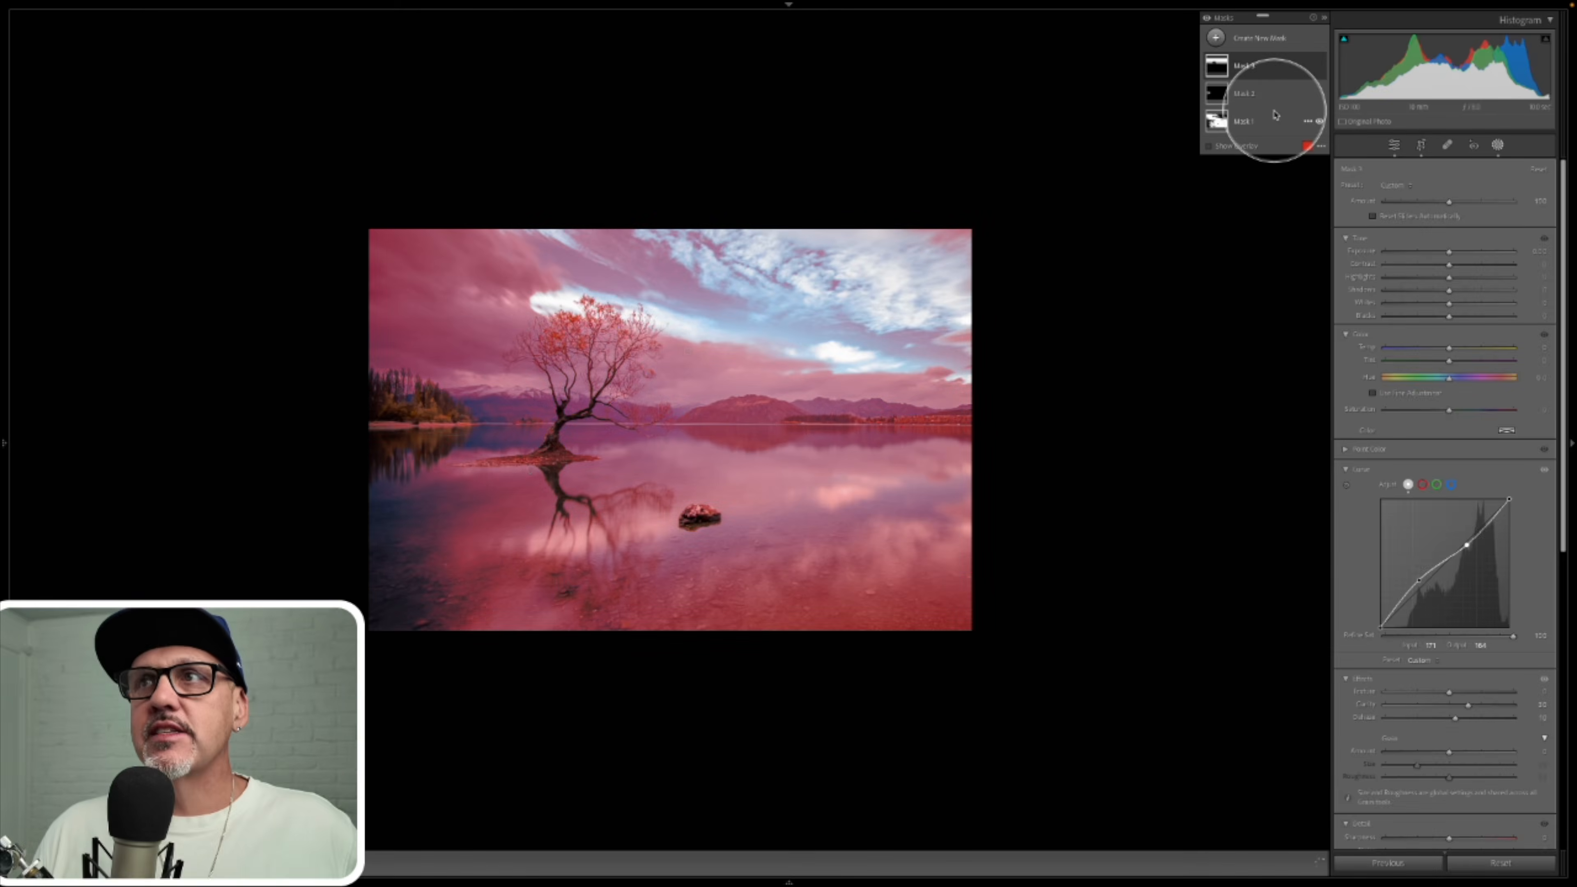
left_click(1205, 19)
left_click(1206, 21)
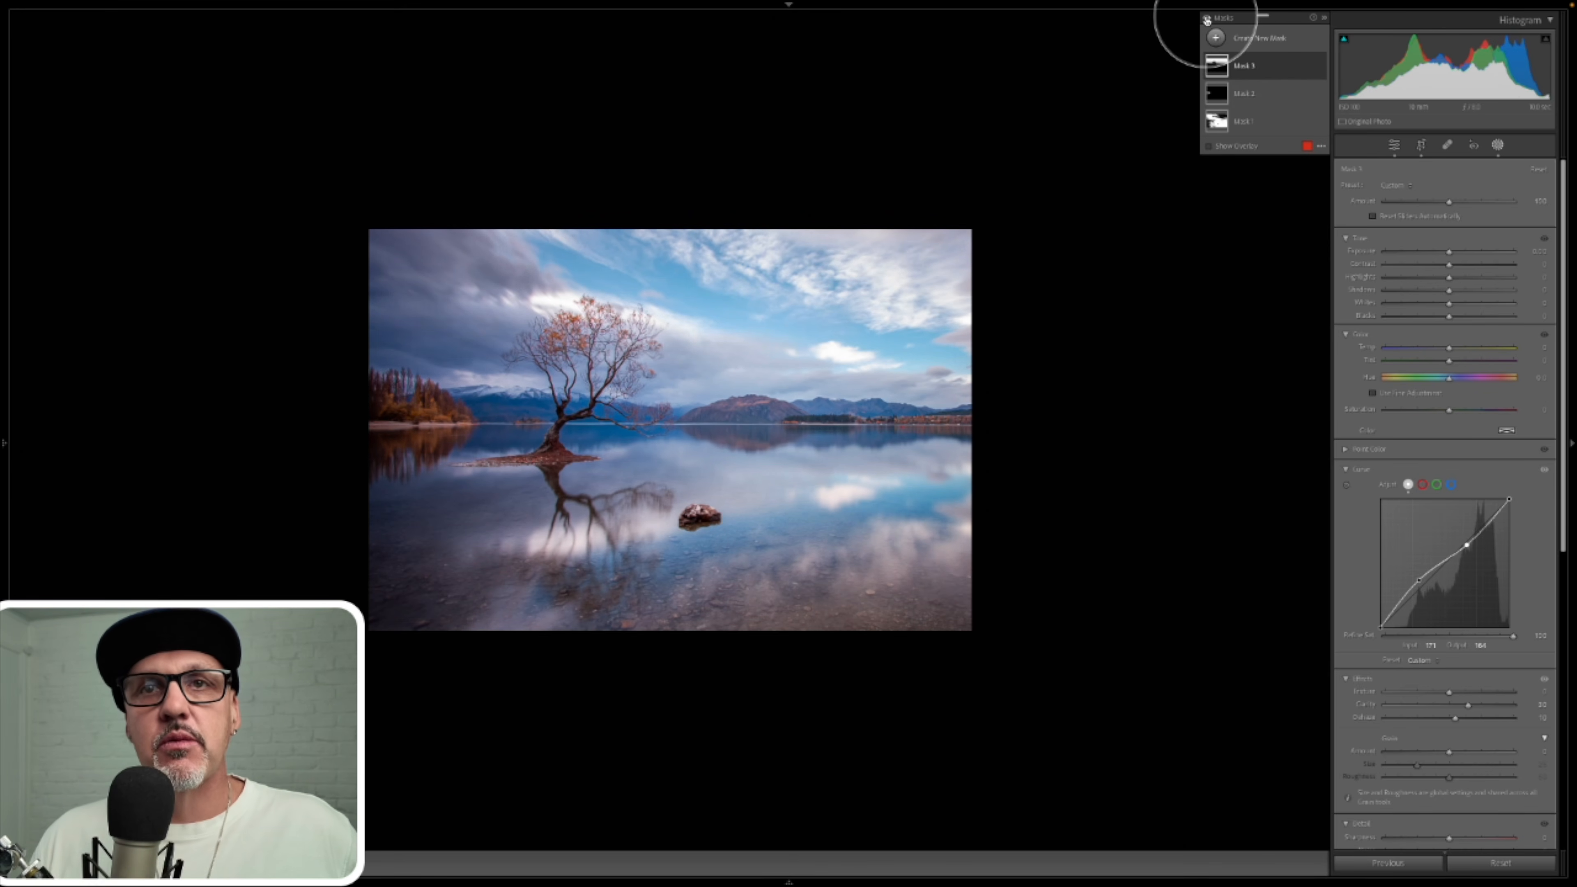
left_click(1205, 20)
left_click(1206, 20)
left_click(1205, 20)
left_click(1206, 21)
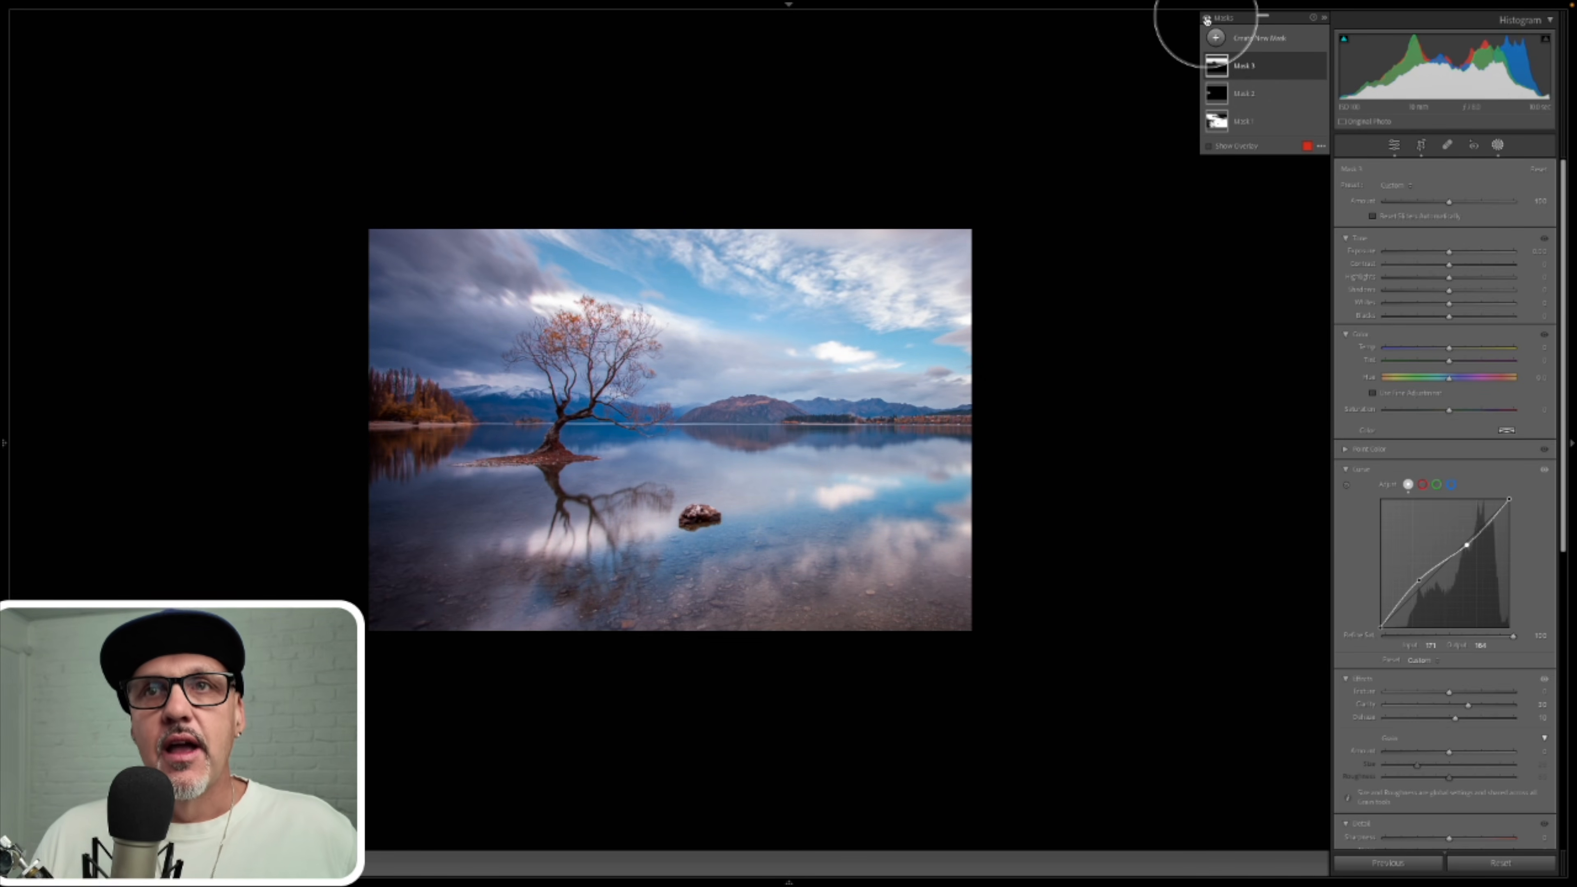
left_click(1205, 19)
left_click(1206, 21)
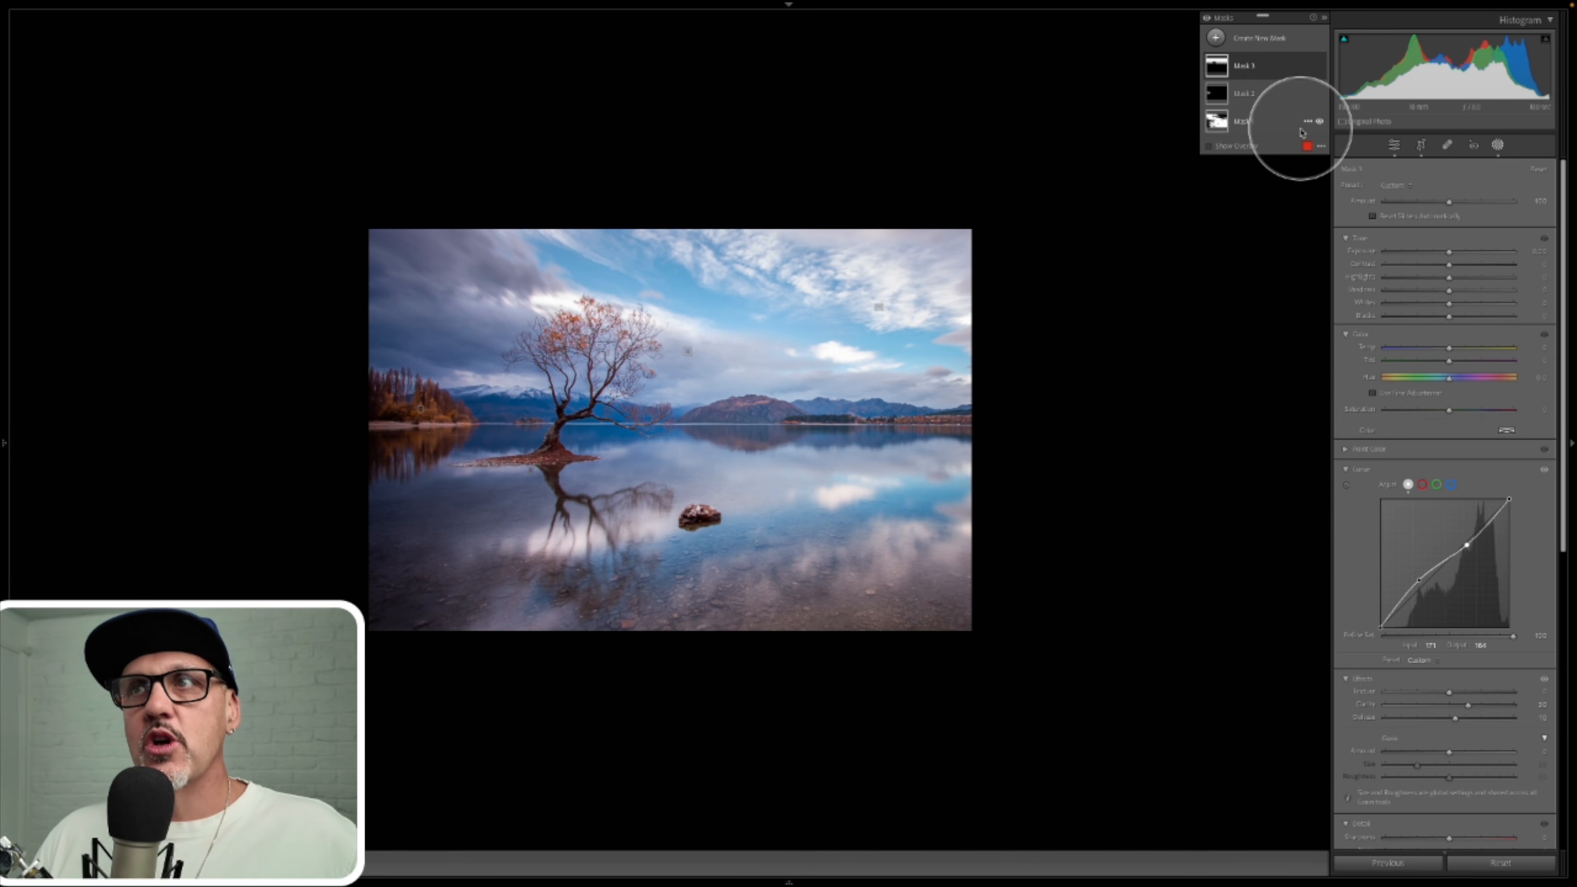
- Toggle the visibility of Mask 1 alone to check its contribution, and return the photo to the larger view
left_click(1319, 121)
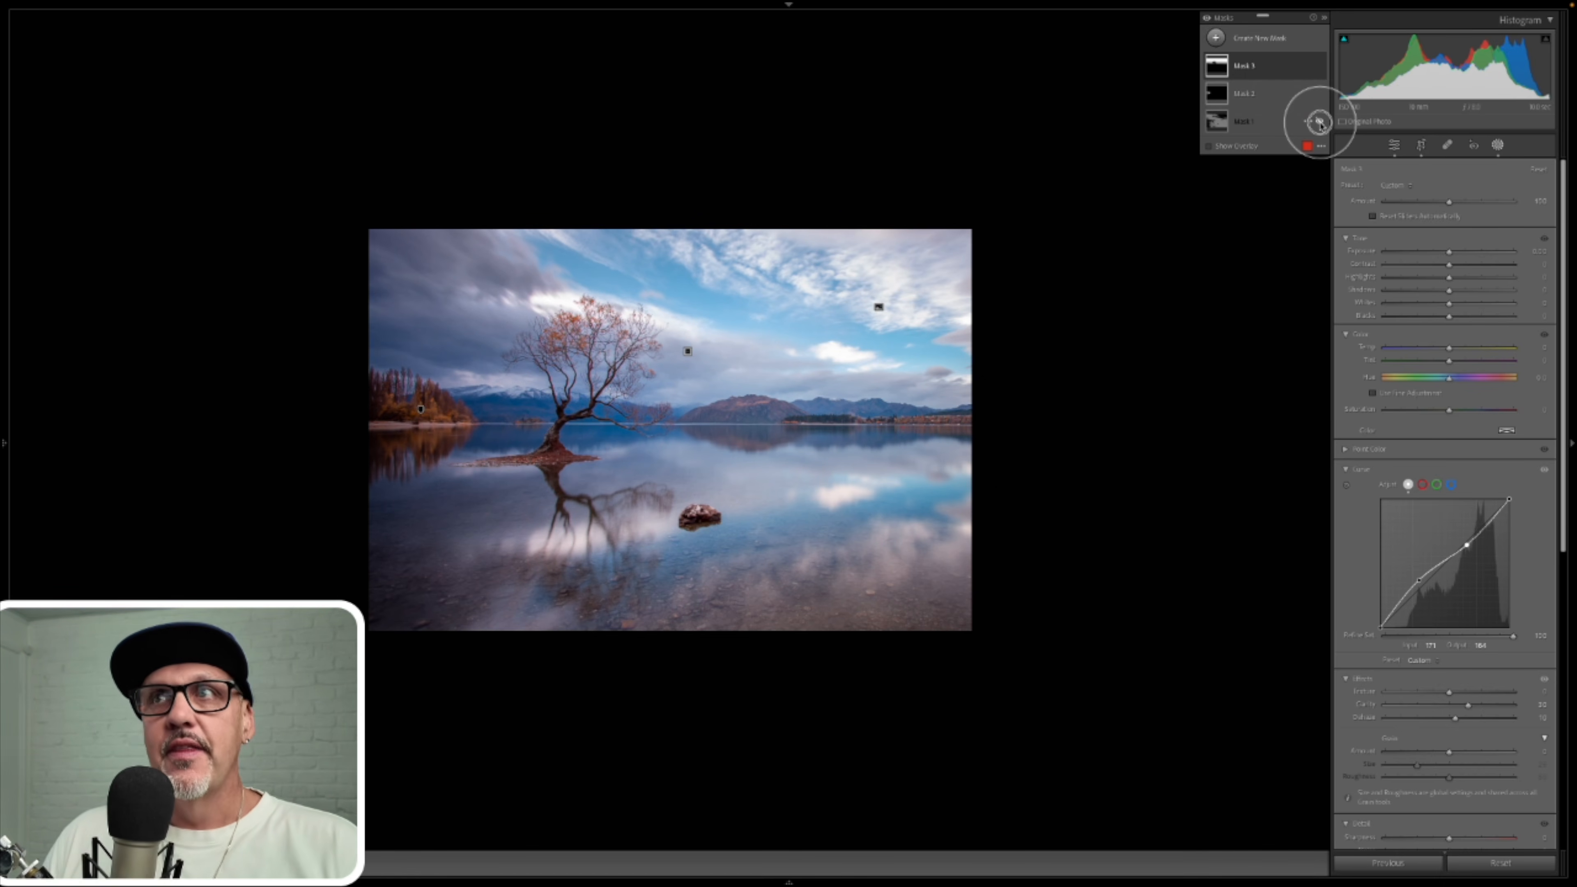
left_click(1318, 121)
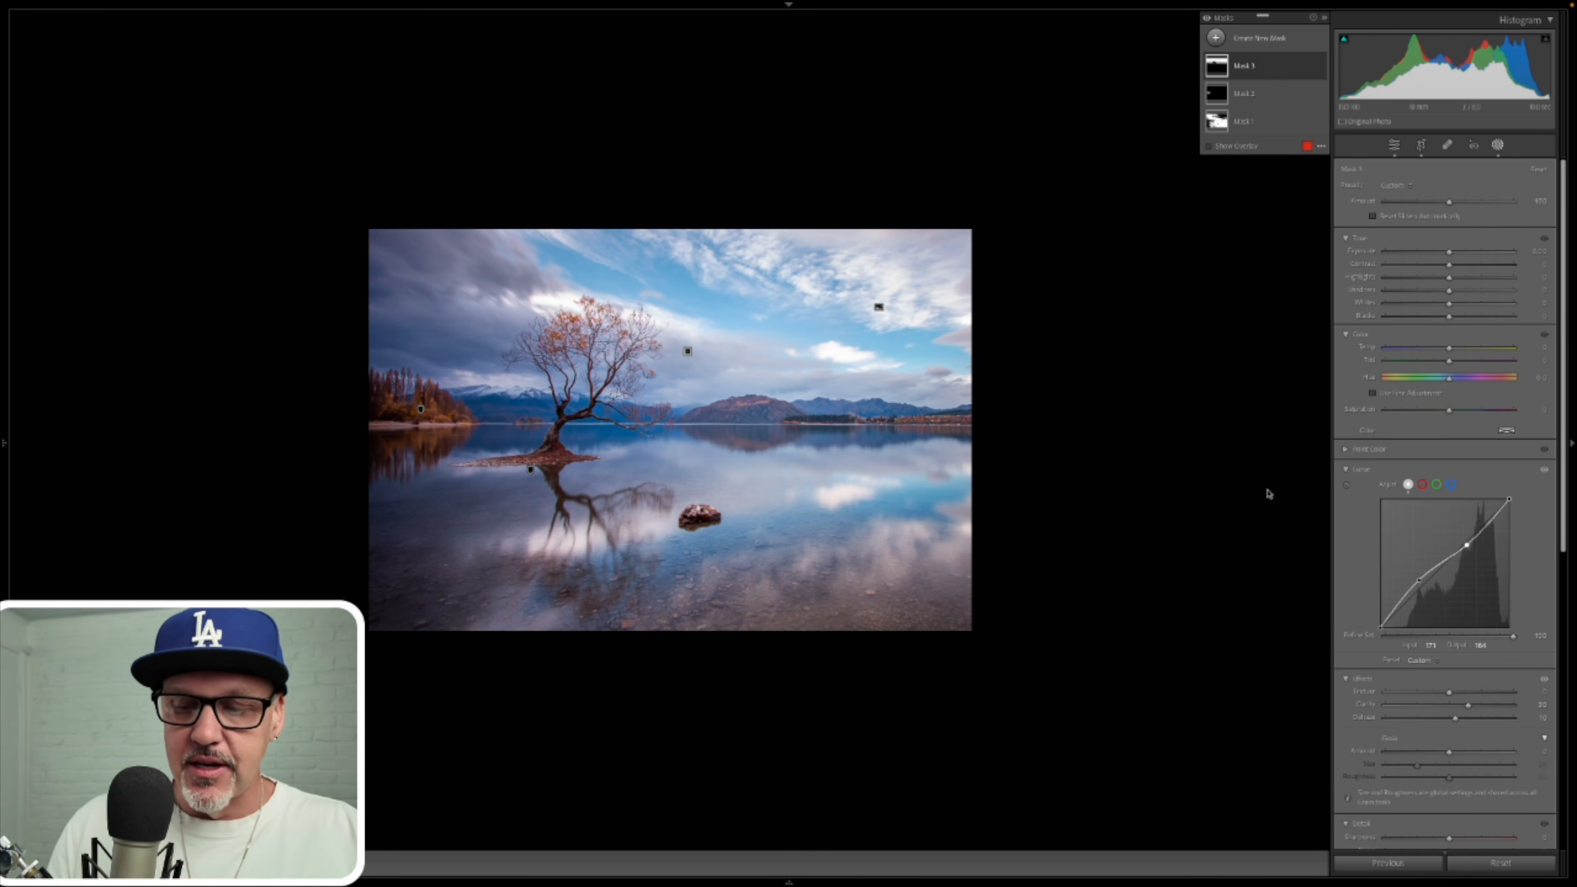
key("super+=")
key("super+=")
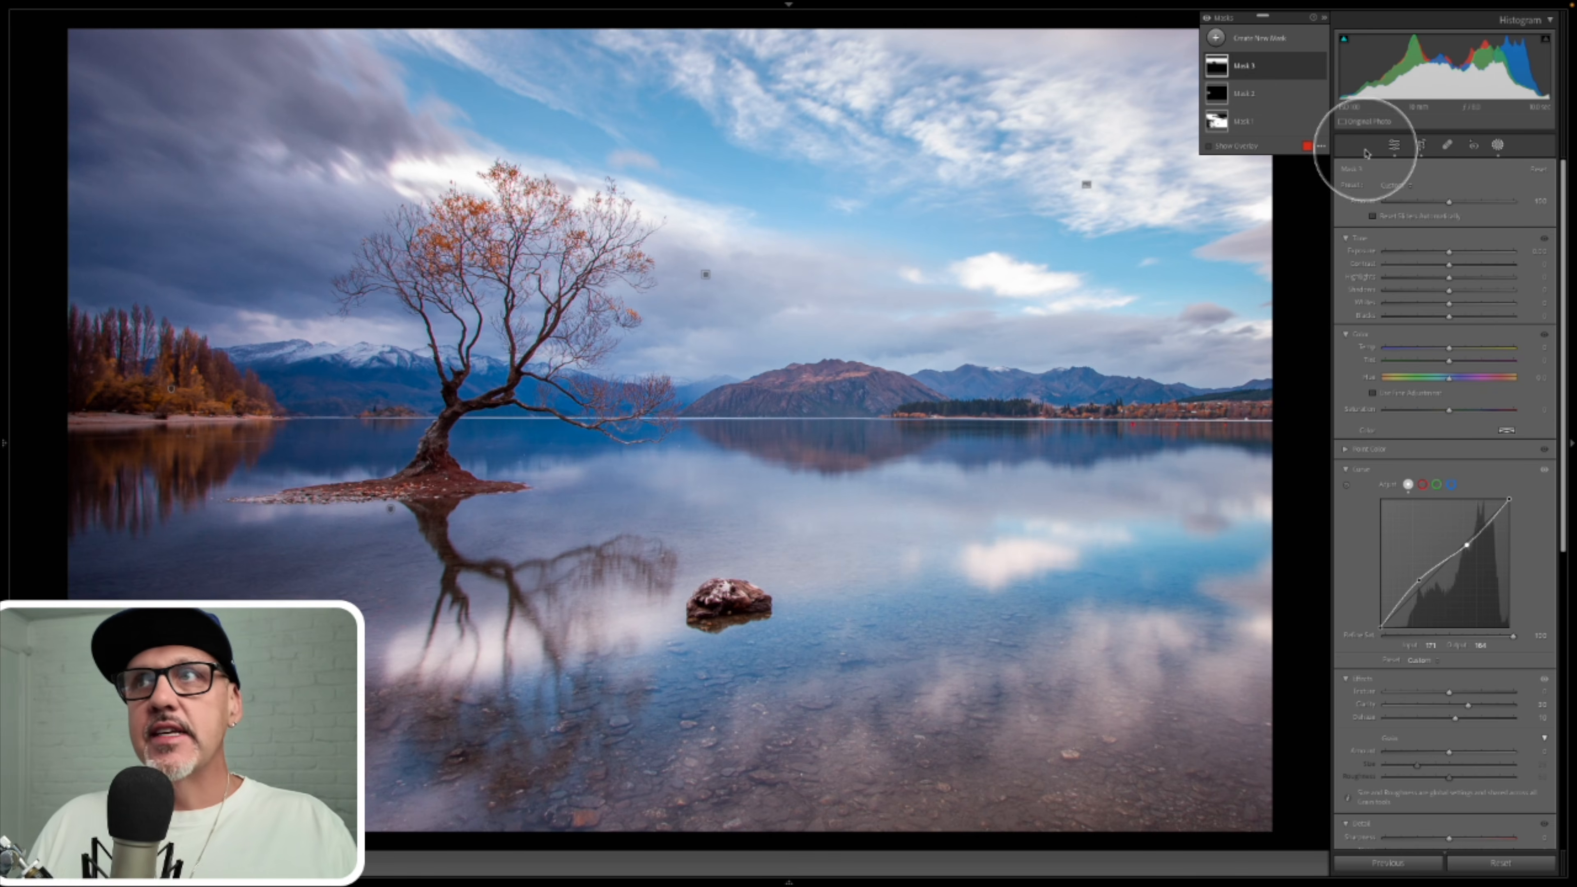
left_click(1216, 38)
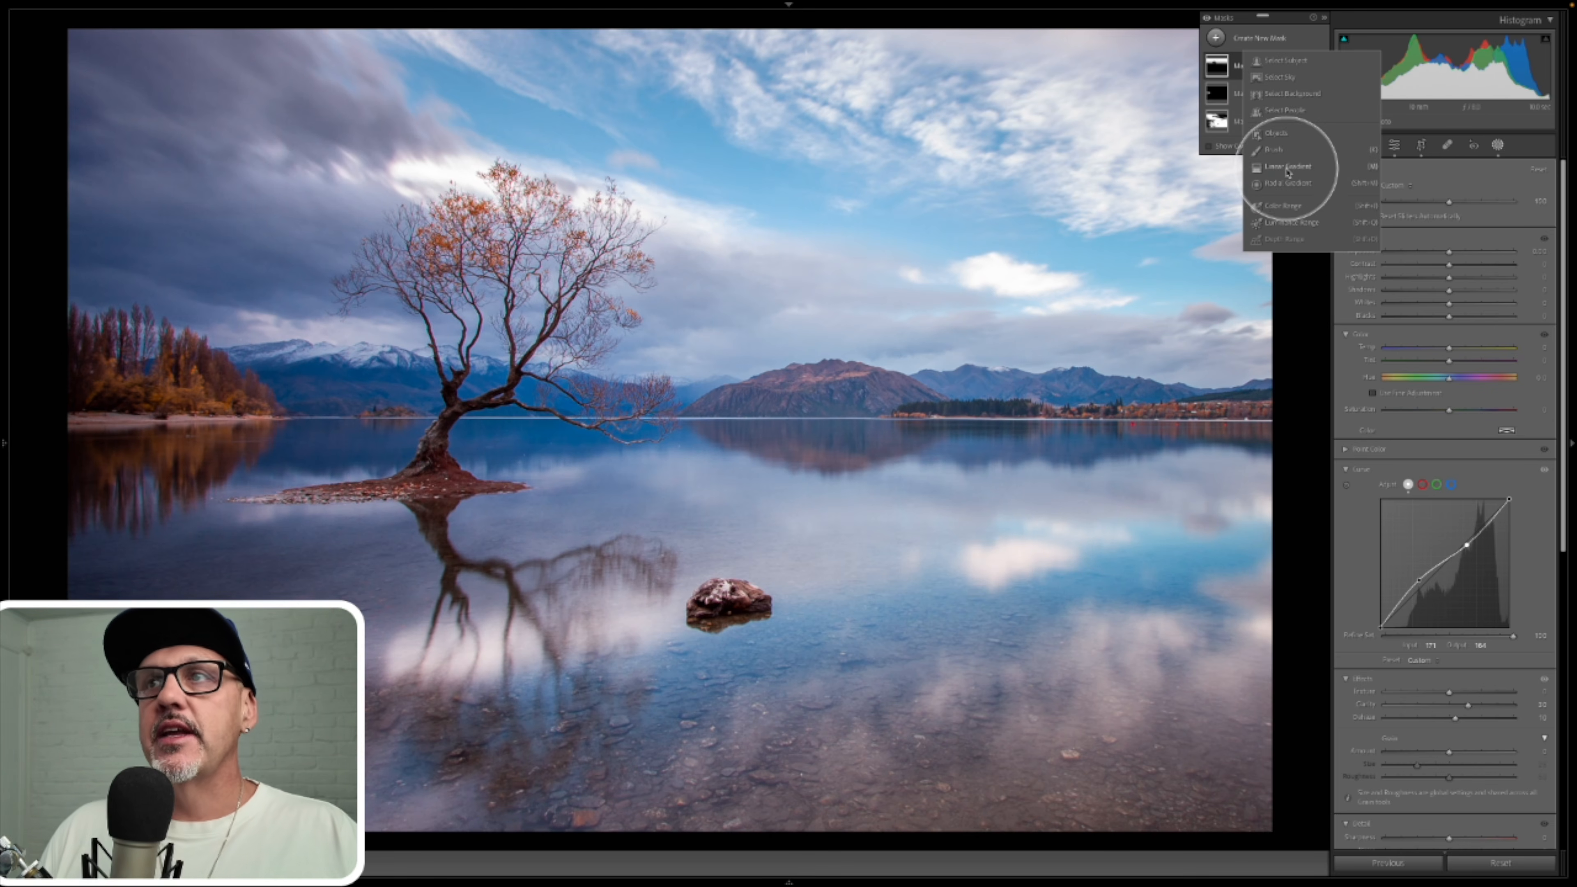
left_click(1284, 222)
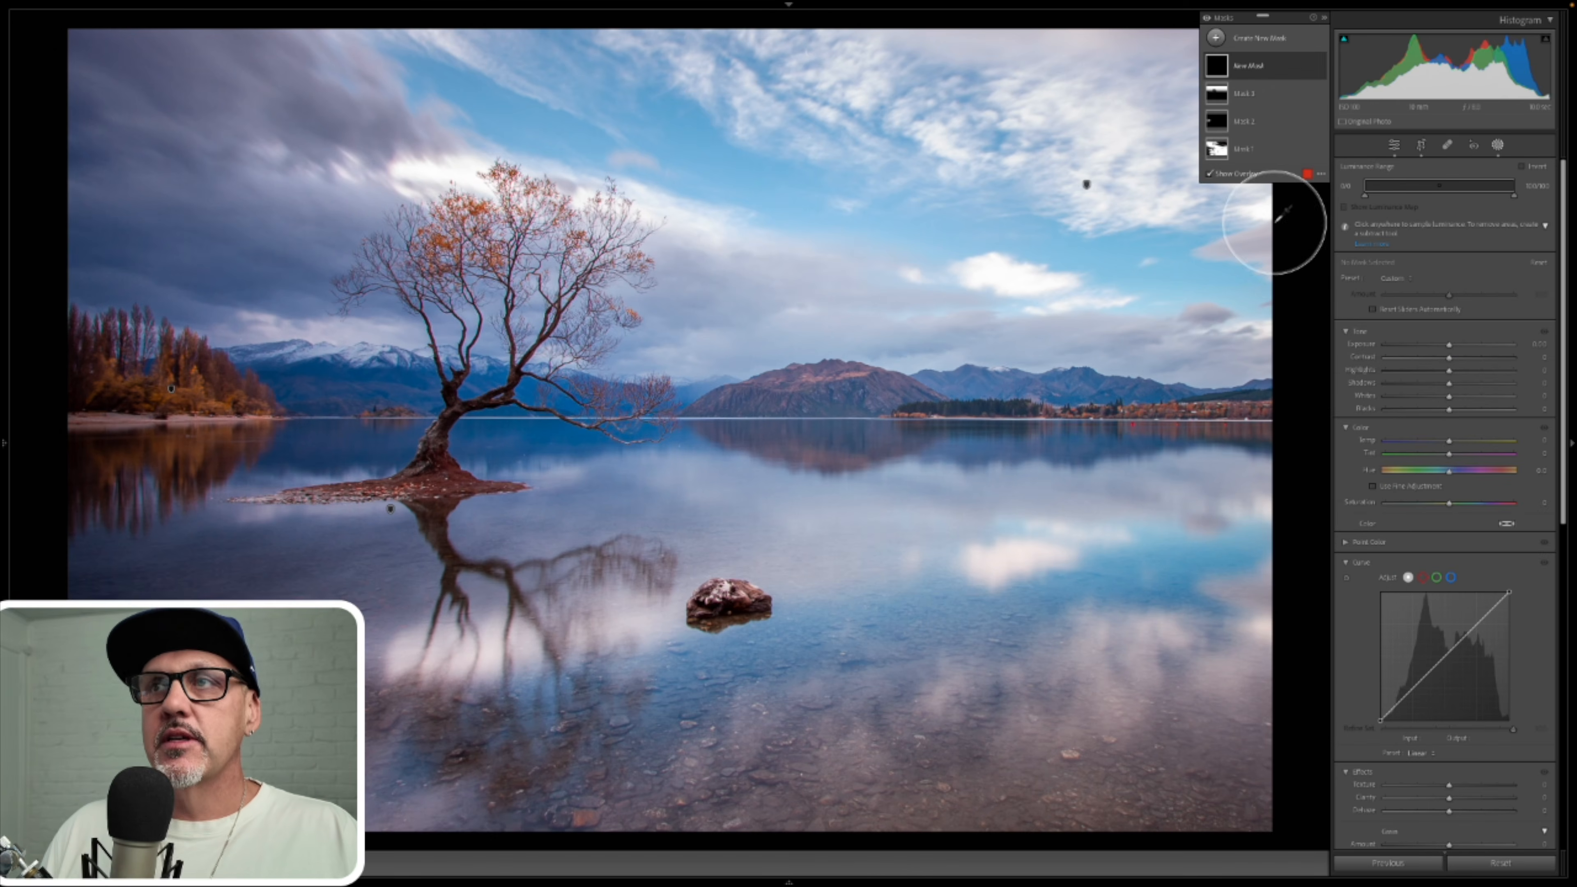
left_click(319, 350)
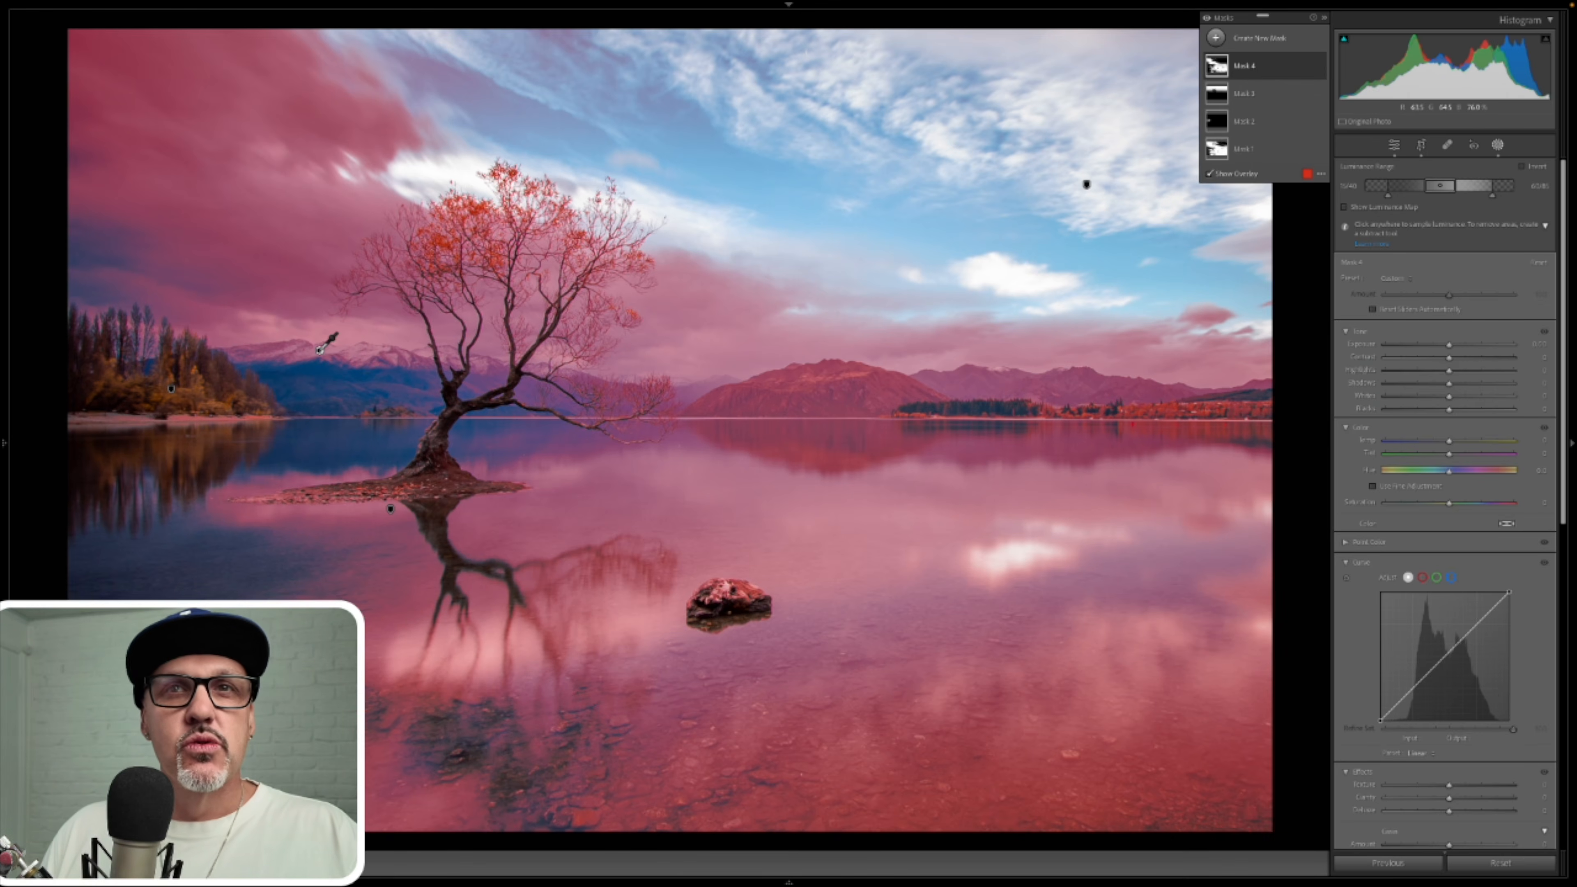
left_click_drag(1388, 197, 1471, 218)
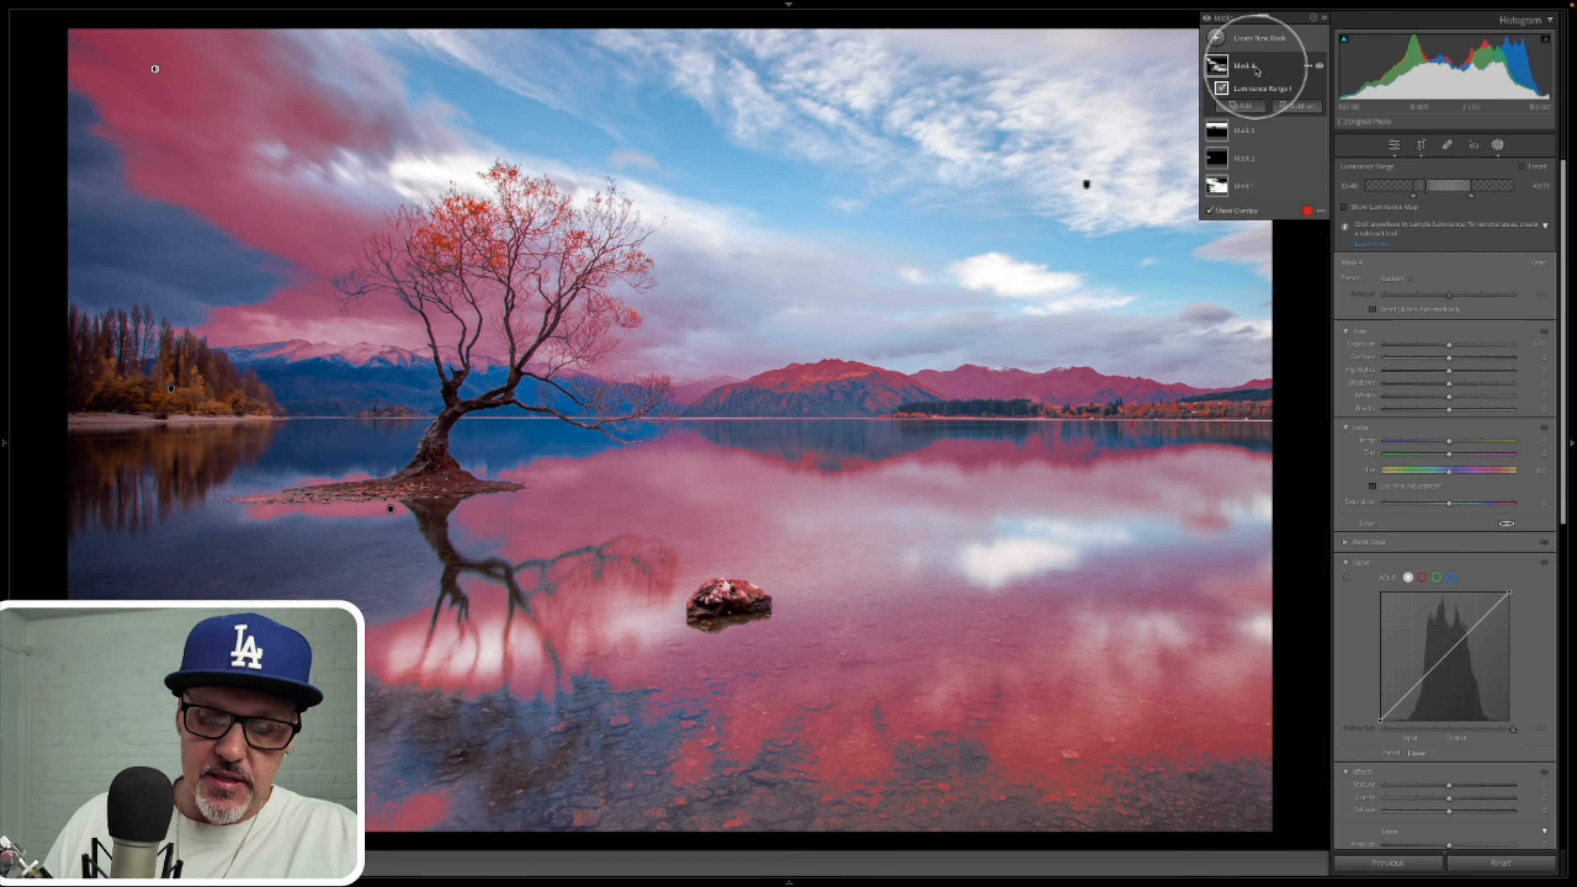
key("Delete")
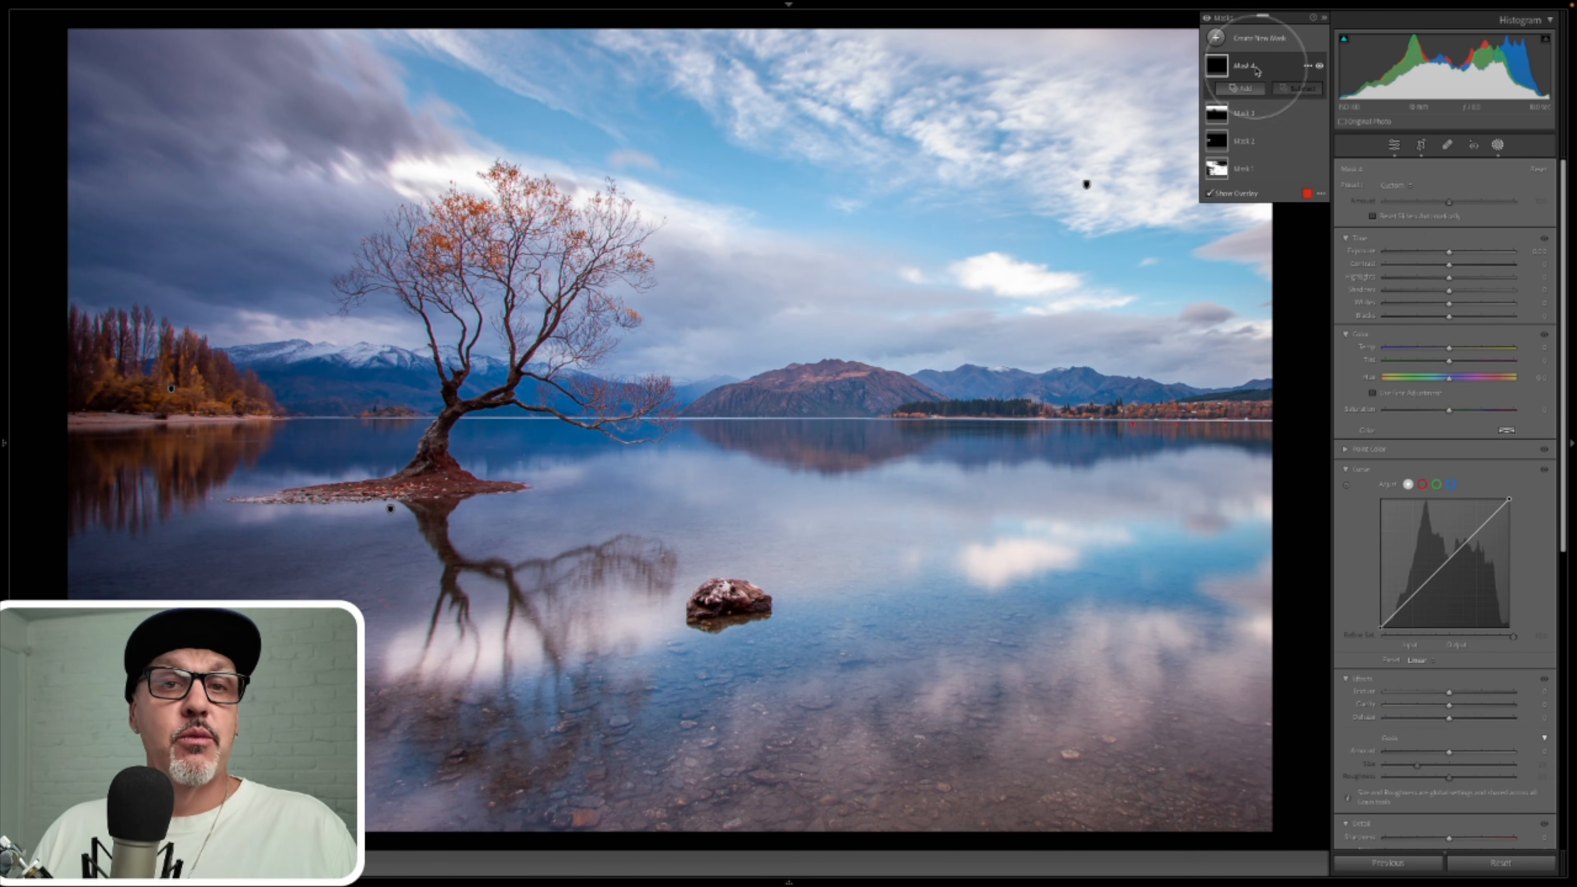
- Create a Color Range mask sampled from the snowy mountains behind the tree and lower Refine to the low end of its range
left_click(1216, 39)
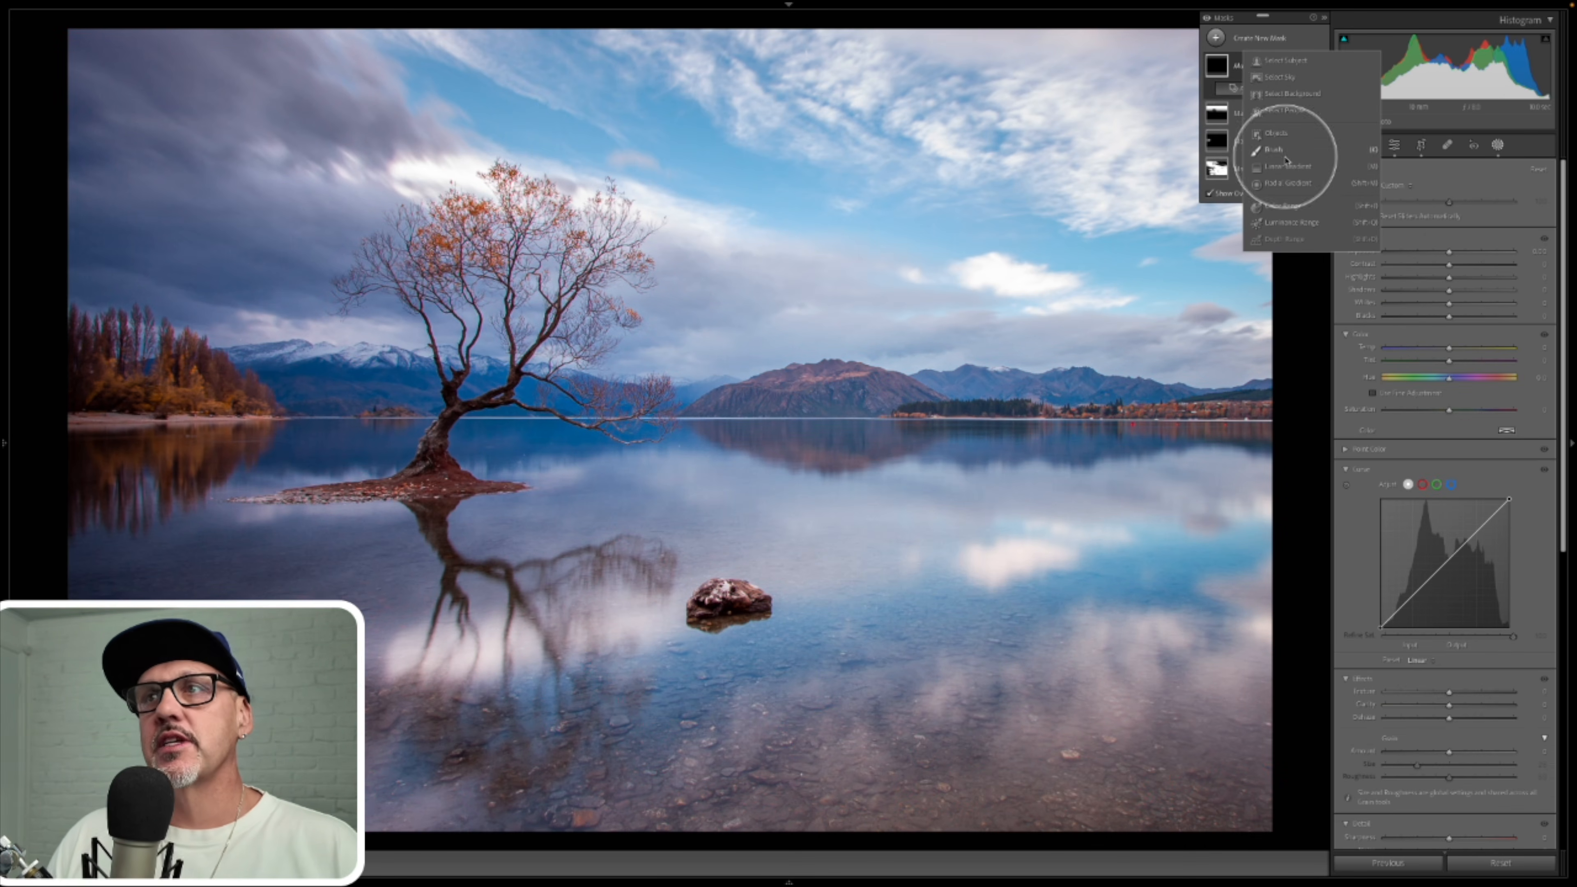
left_click(1282, 206)
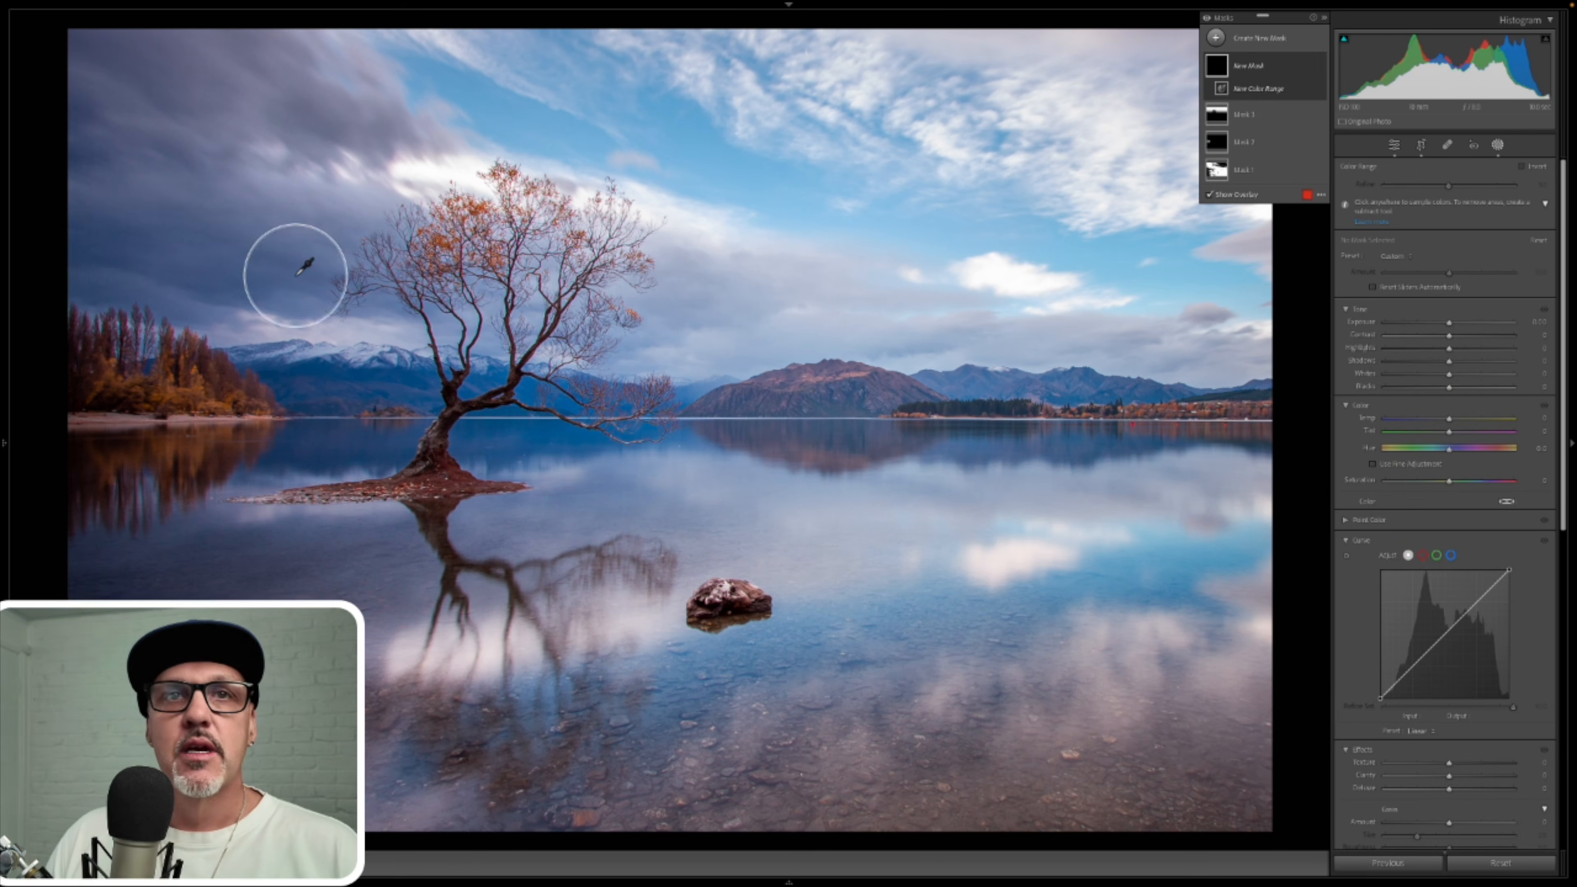
left_click(357, 363)
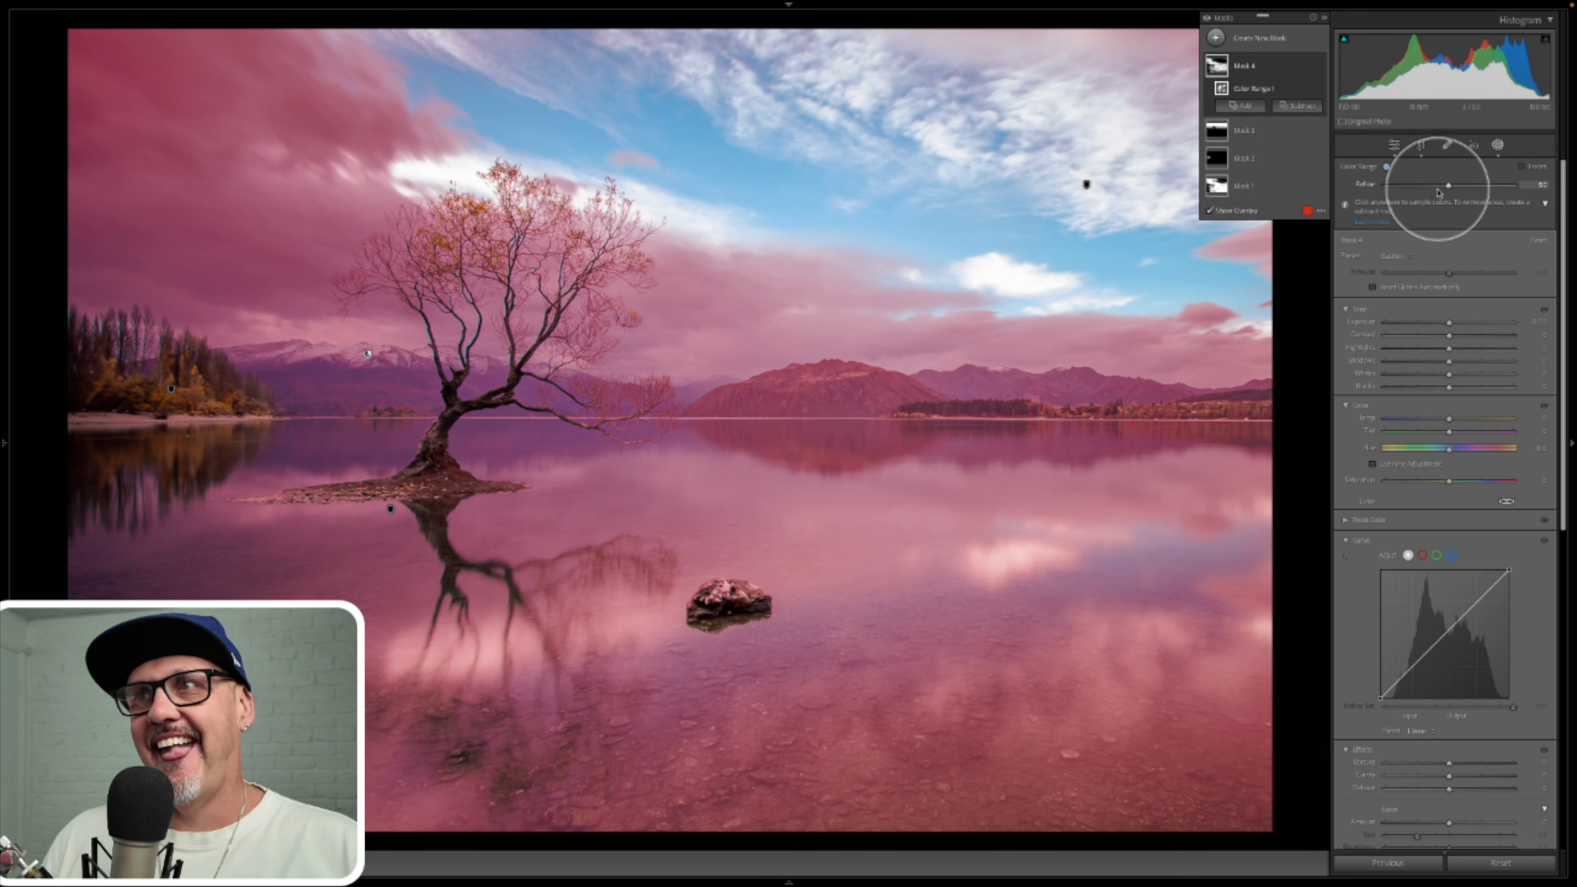
left_click_drag(1448, 188, 1338, 229)
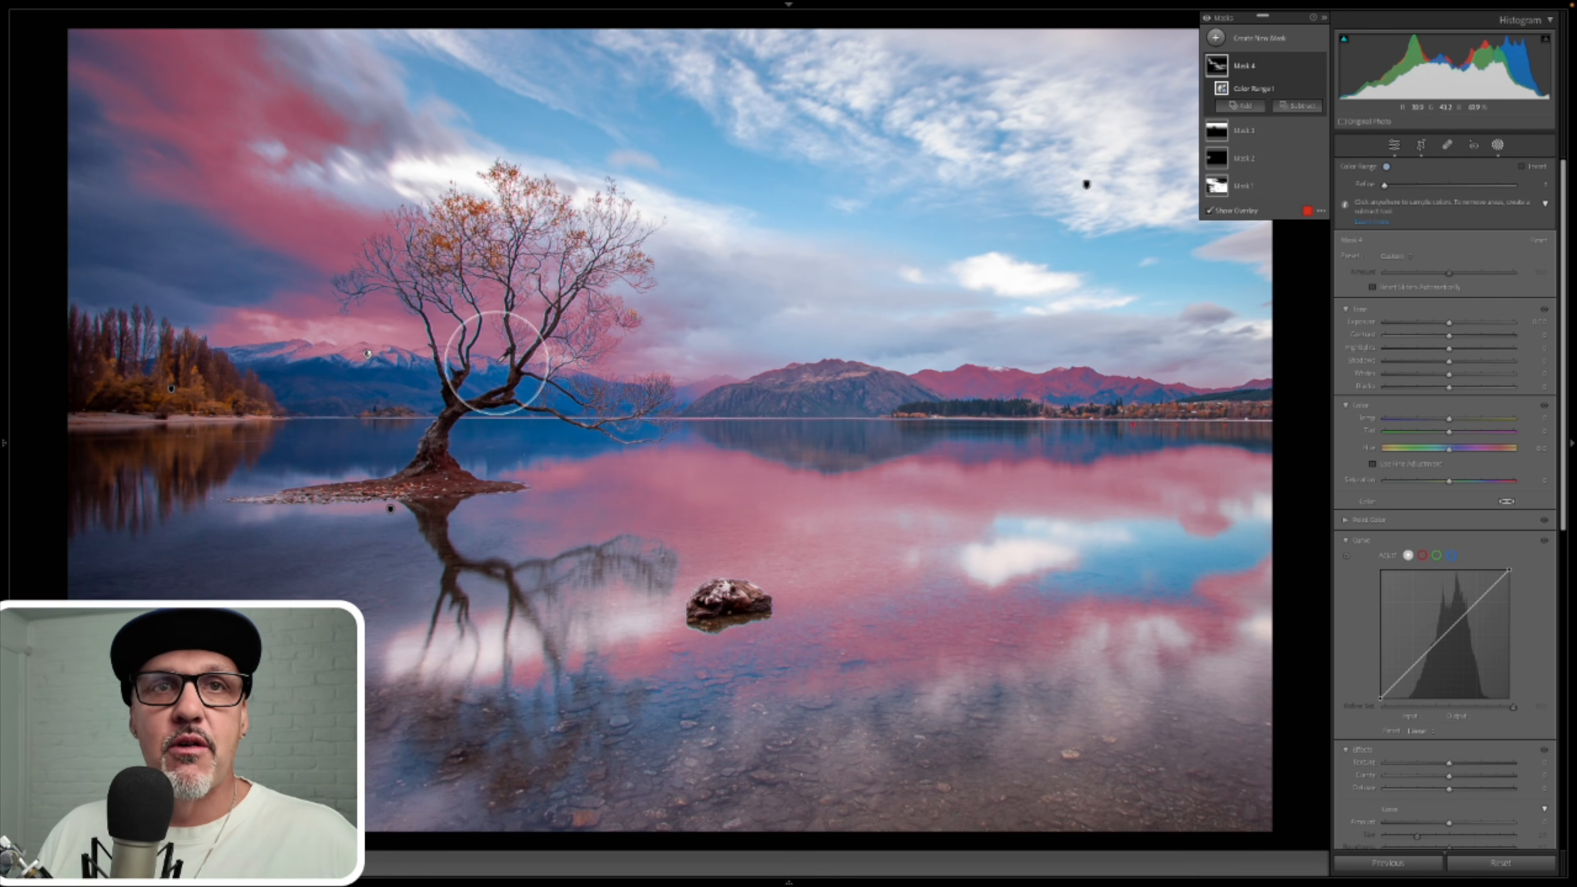
- Subtract the sky just above the mountain range from the color range mask, using a brush with Auto Mask enabled
left_click(1297, 107)
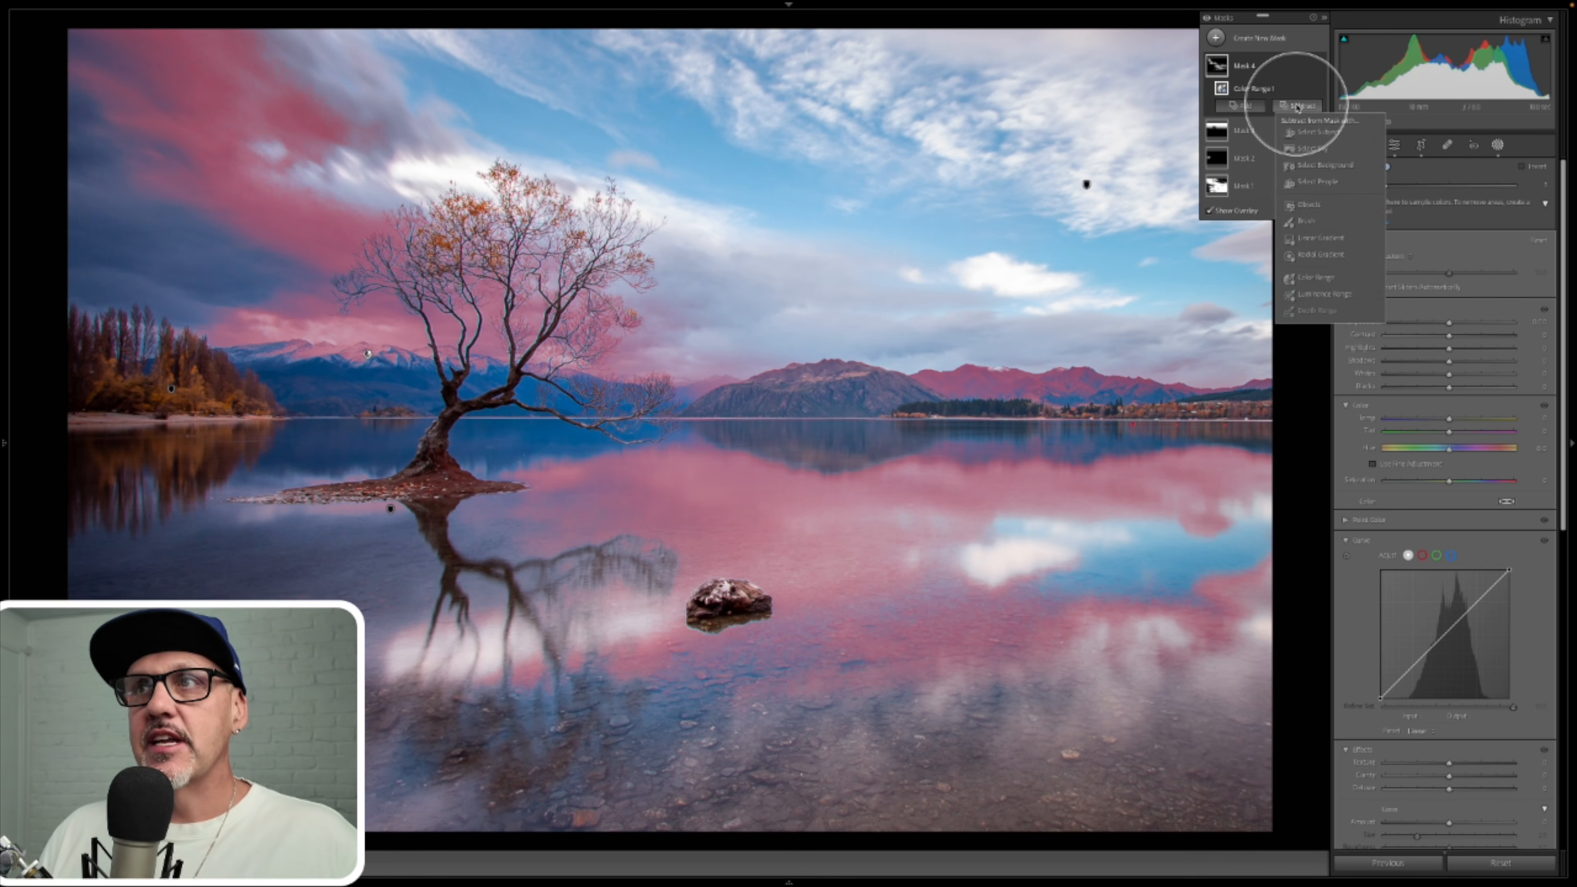
left_click(1304, 222)
left_click(1393, 243)
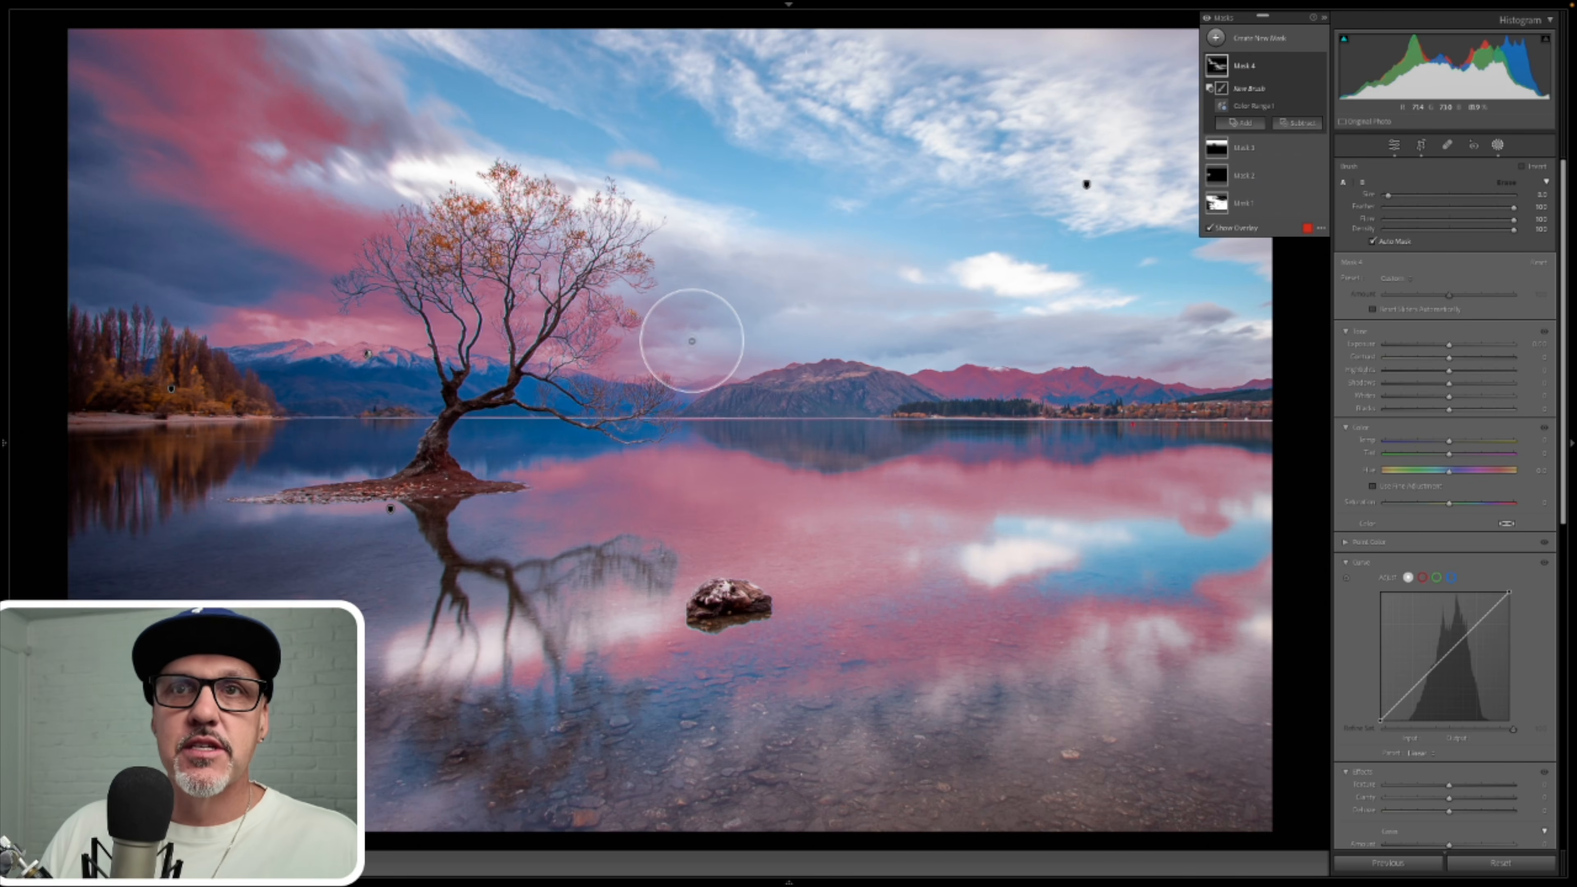
mouse_move(735, 359)
left_mouse_down()
mouse_move(634, 359)
mouse_move(490, 323)
mouse_move(472, 335)
mouse_move(503, 347)
mouse_move(413, 326)
mouse_move(212, 324)
mouse_move(232, 324)
left_mouse_up()
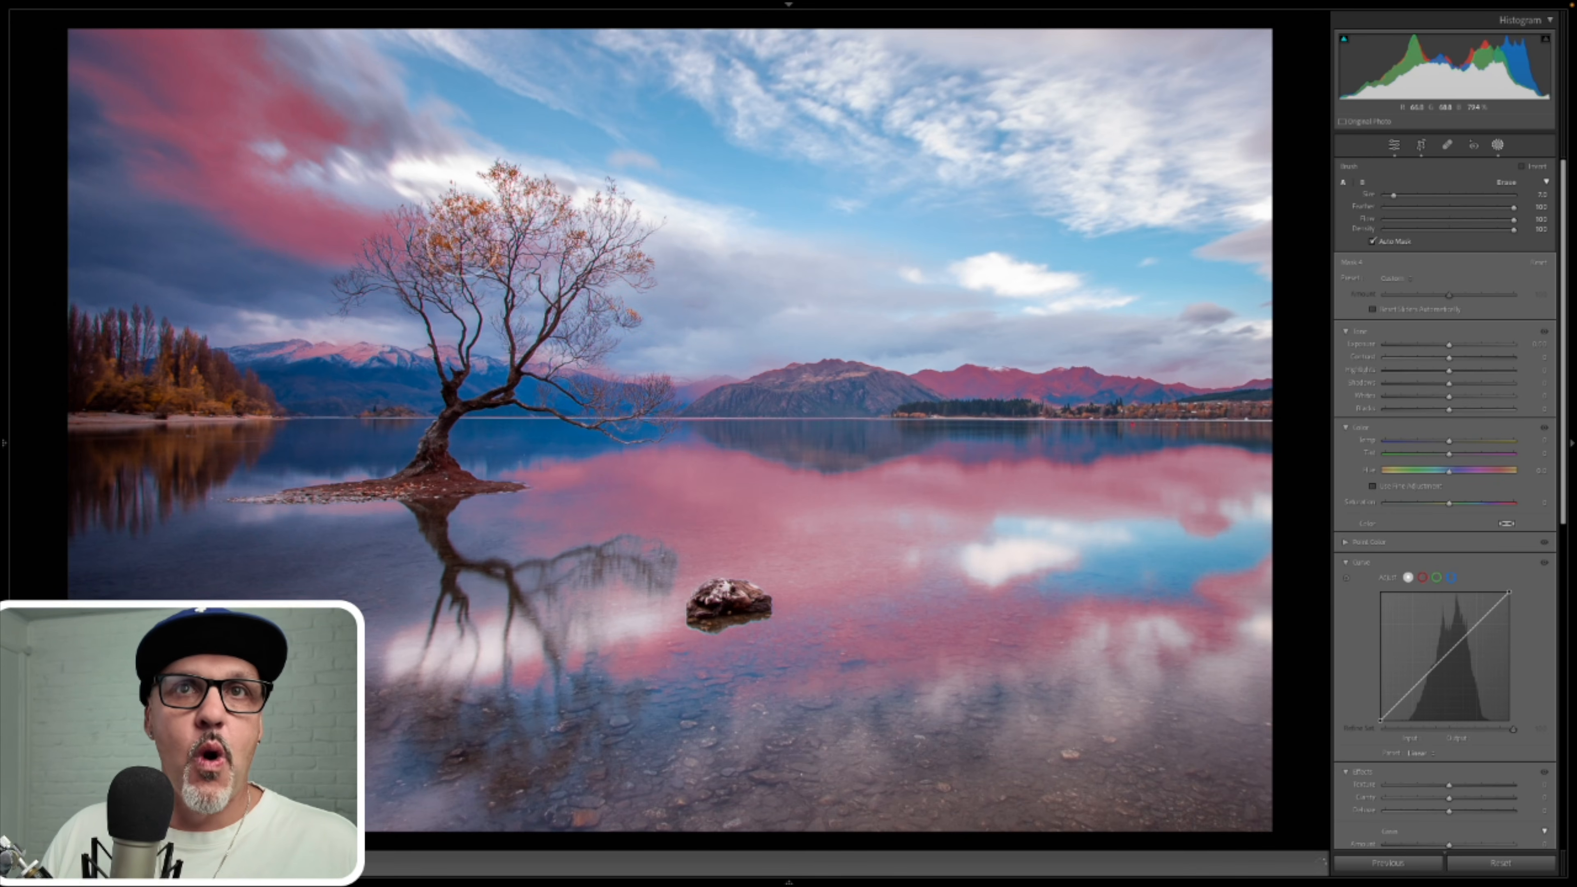
mouse_move(528, 352)
left_mouse_down()
mouse_move(669, 380)
mouse_move(761, 375)
left_mouse_up()
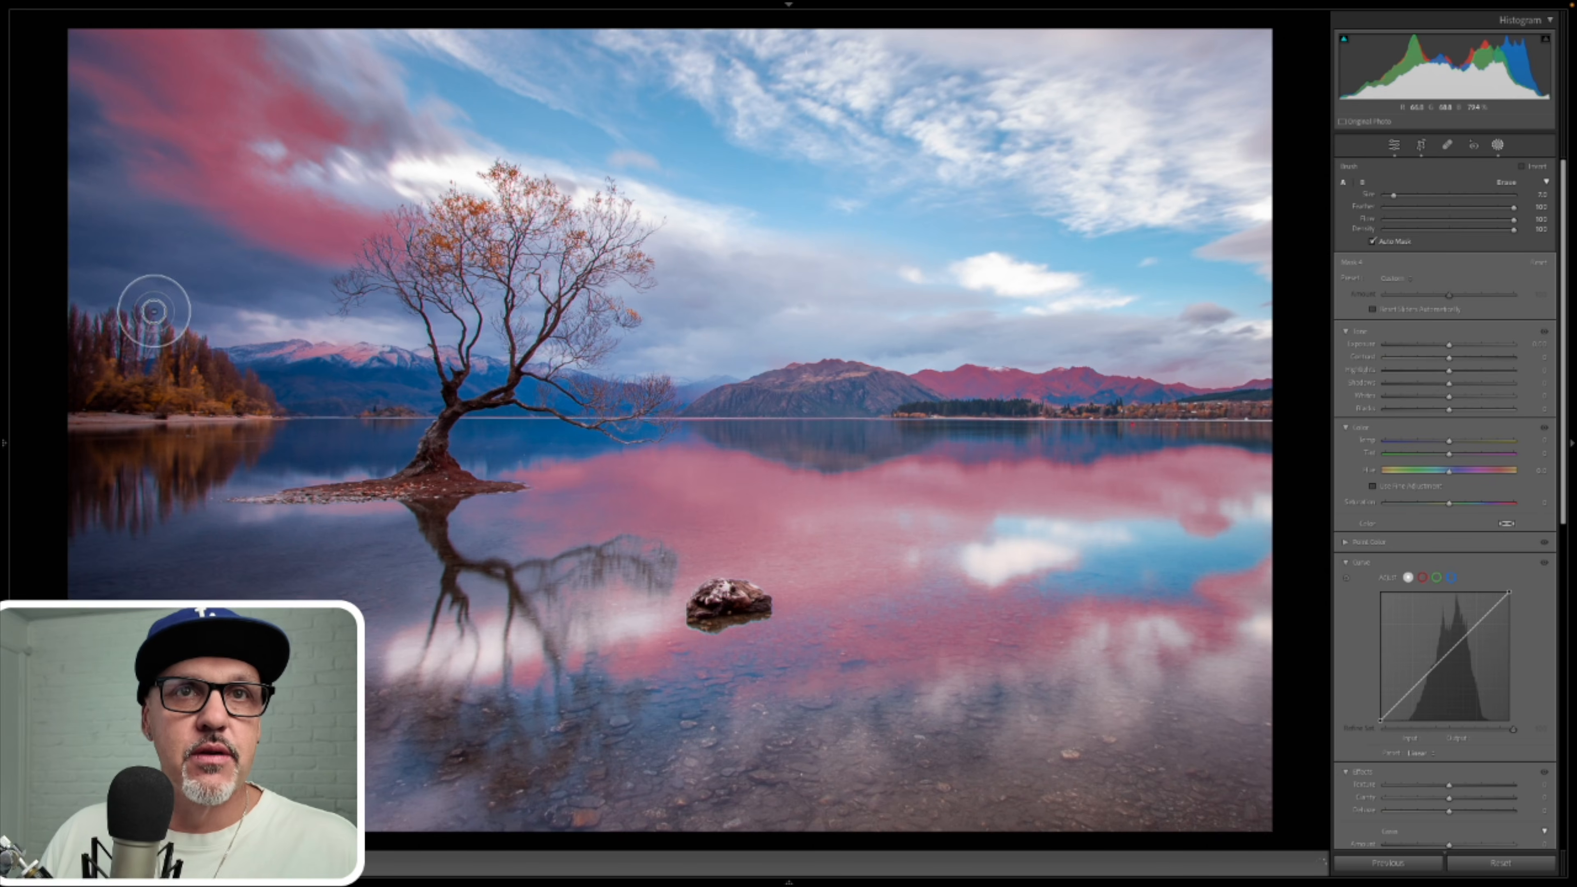
- Raise the mountain mask's Exposure slightly to brighten the snowy peaks
scroll(779, 318, "up", 3)
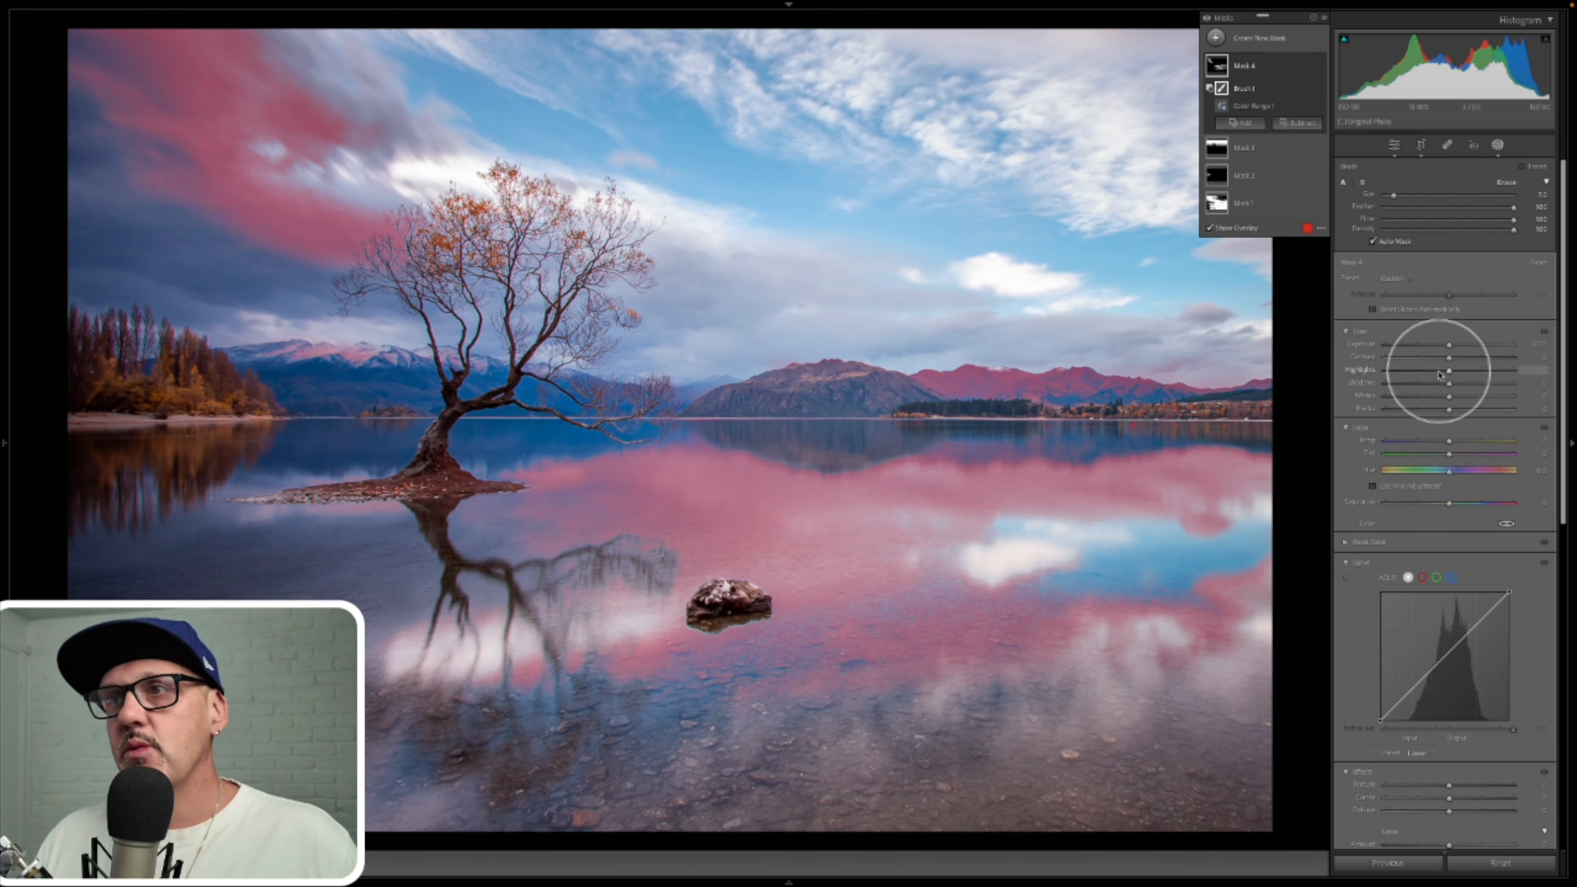
left_click_drag(1450, 347, 1463, 353)
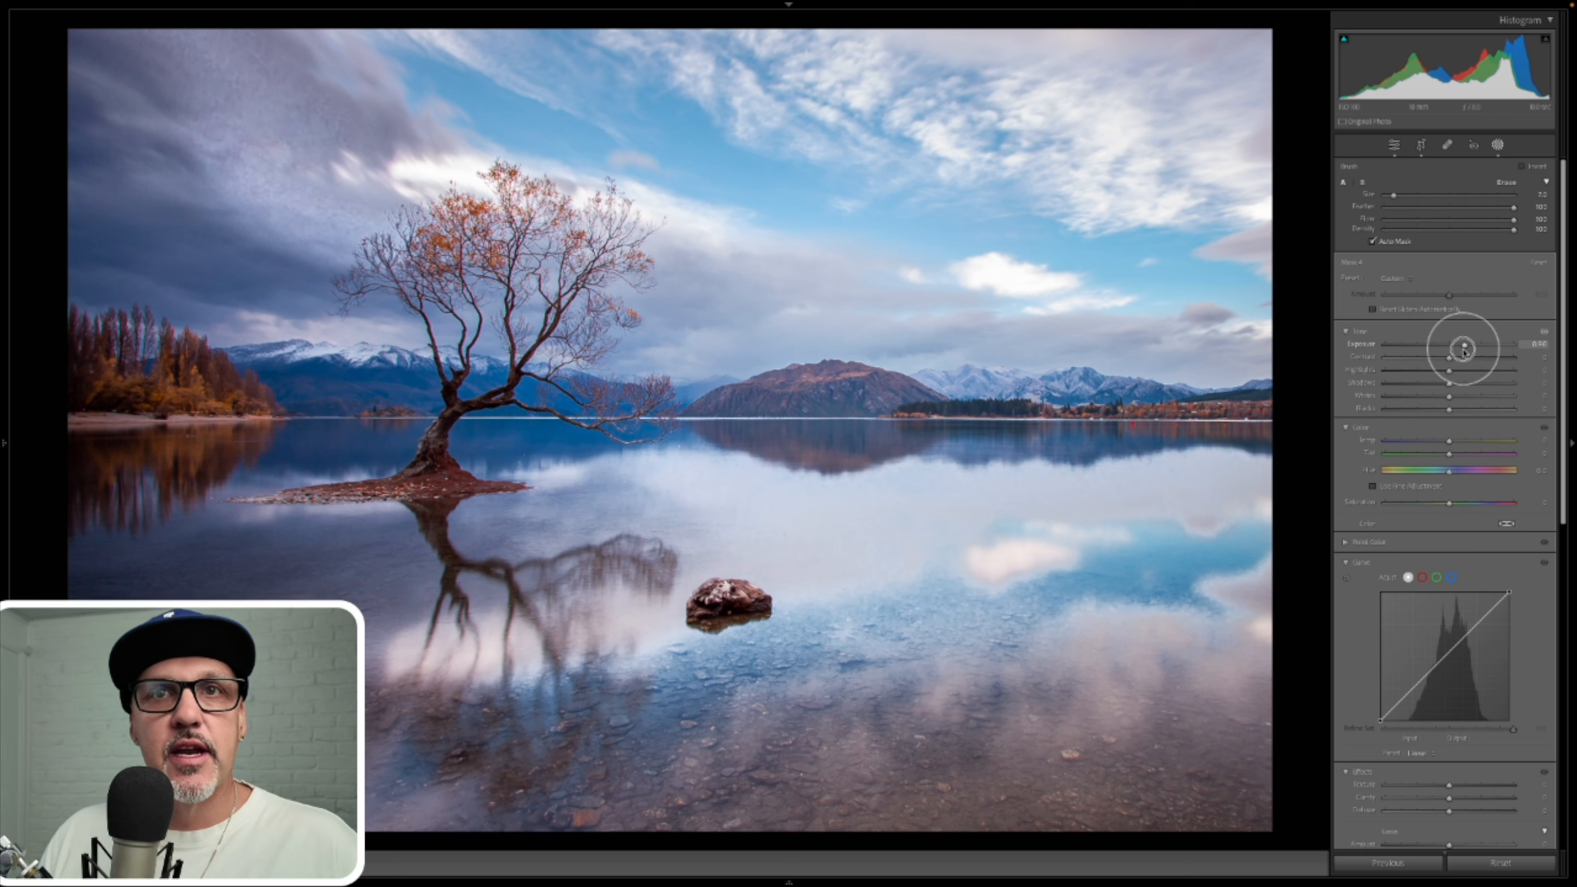
left_click_drag(1462, 353, 1463, 352)
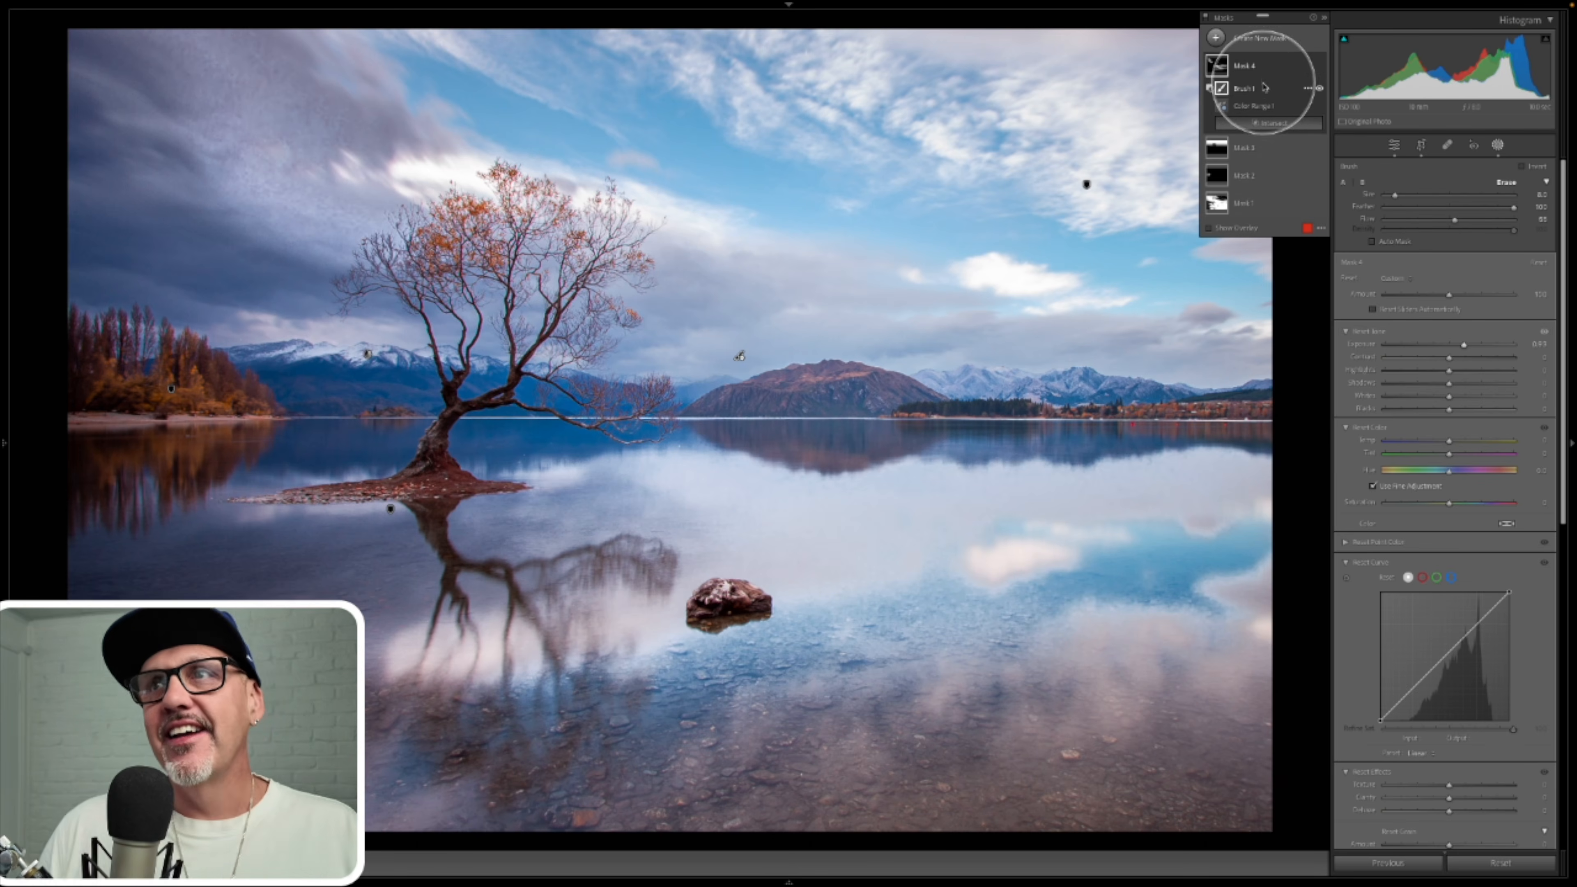
- Intersect the mountain mask with a brush and paint over the snowy mountains behind the tree to confine the brightening there
left_click(1275, 125, "alt")
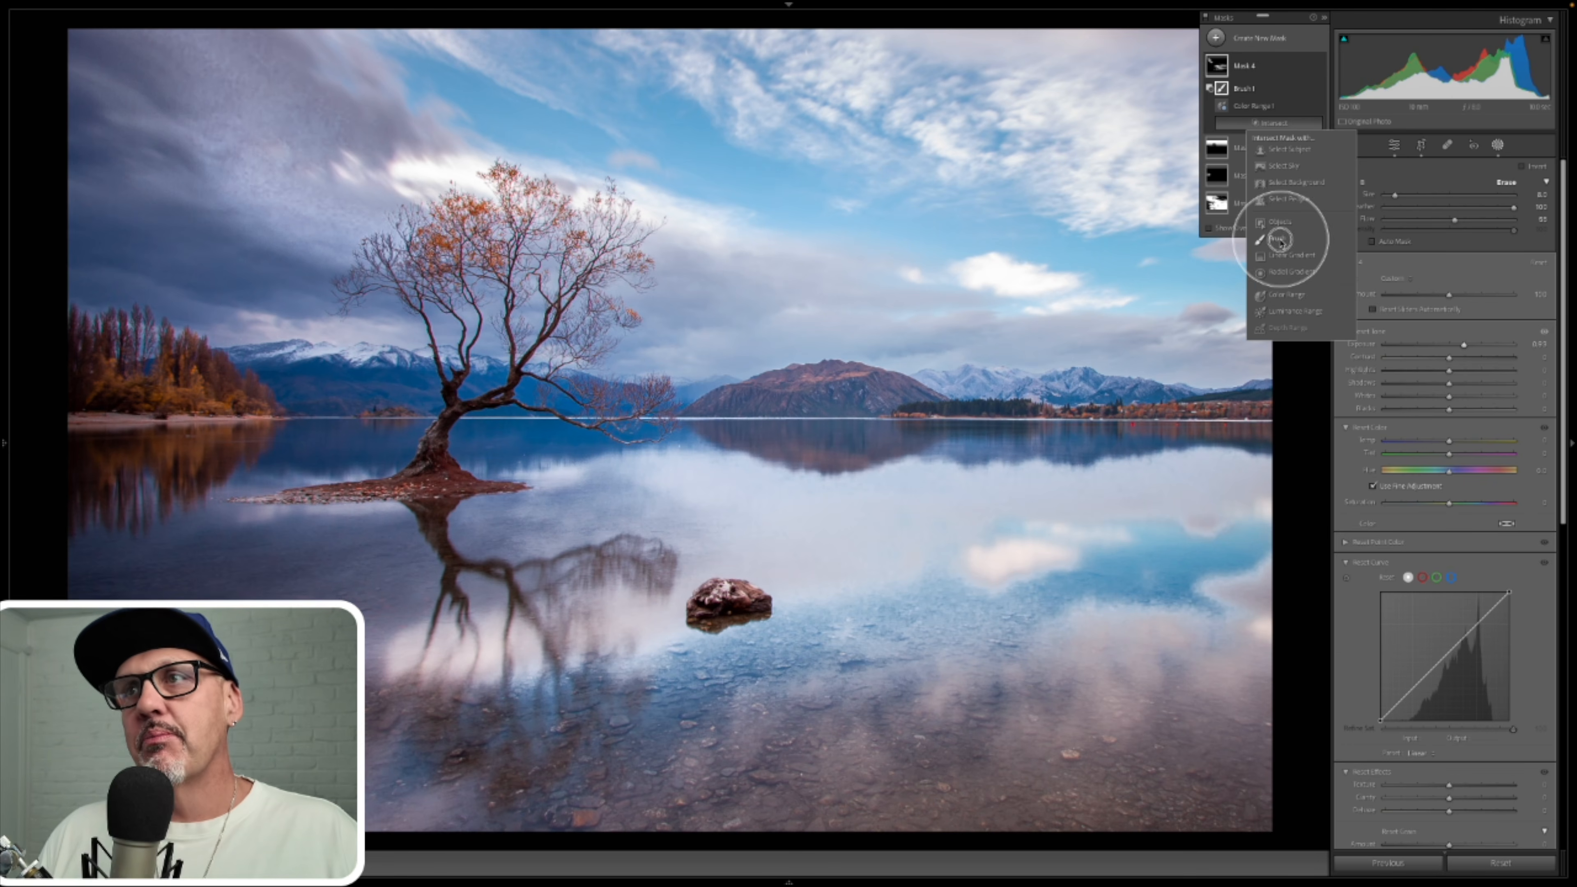
left_click(1278, 239)
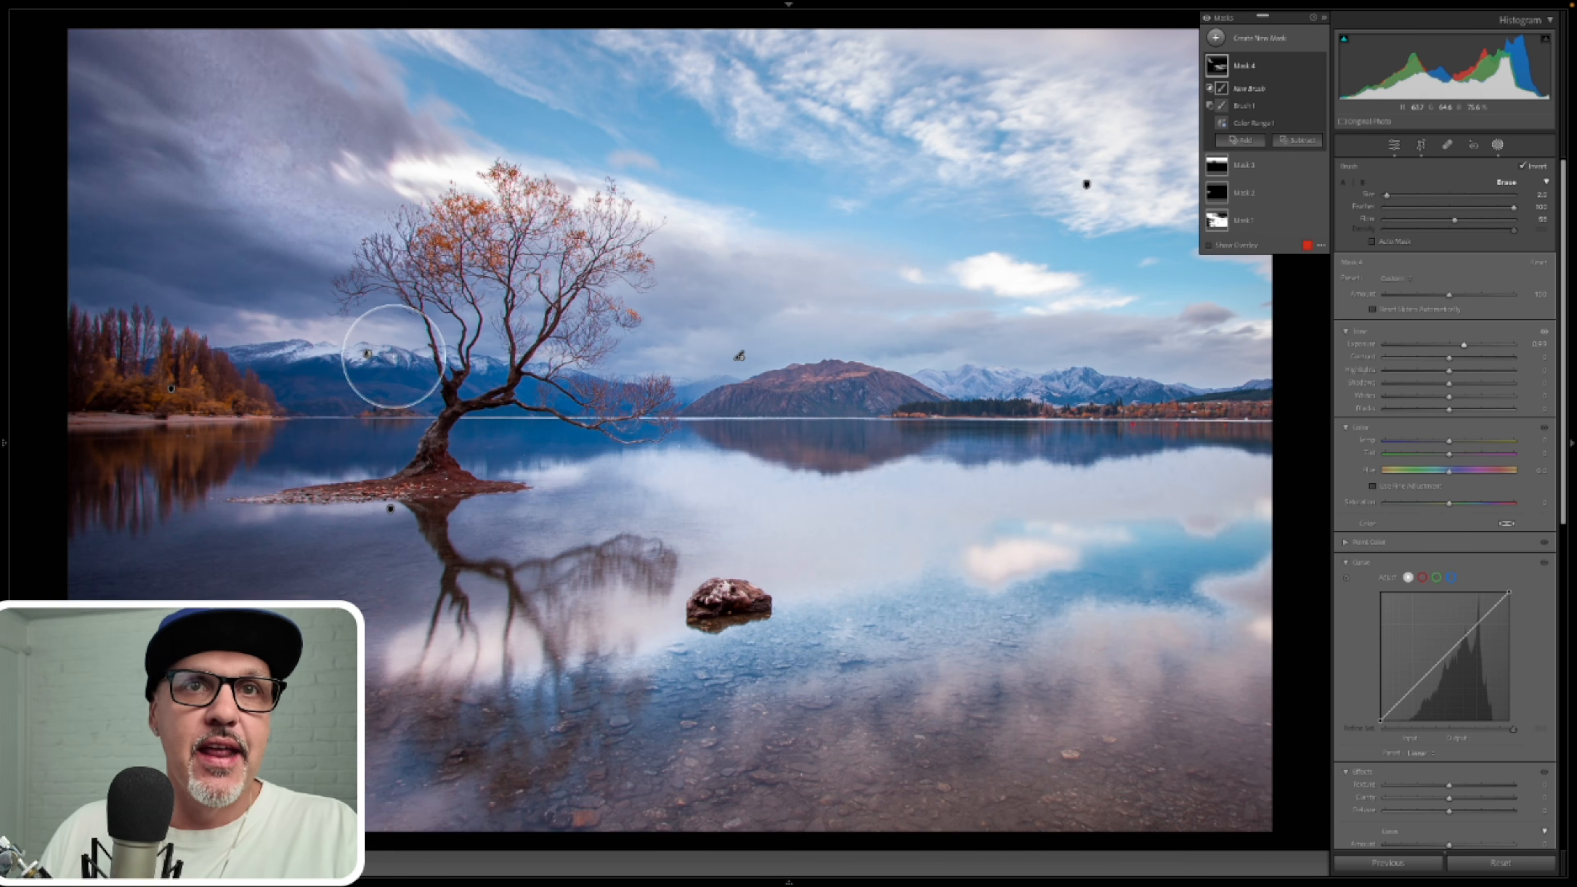
mouse_move(392, 356)
left_mouse_down()
mouse_move(591, 391)
mouse_move(366, 352)
mouse_move(595, 378)
left_mouse_up()
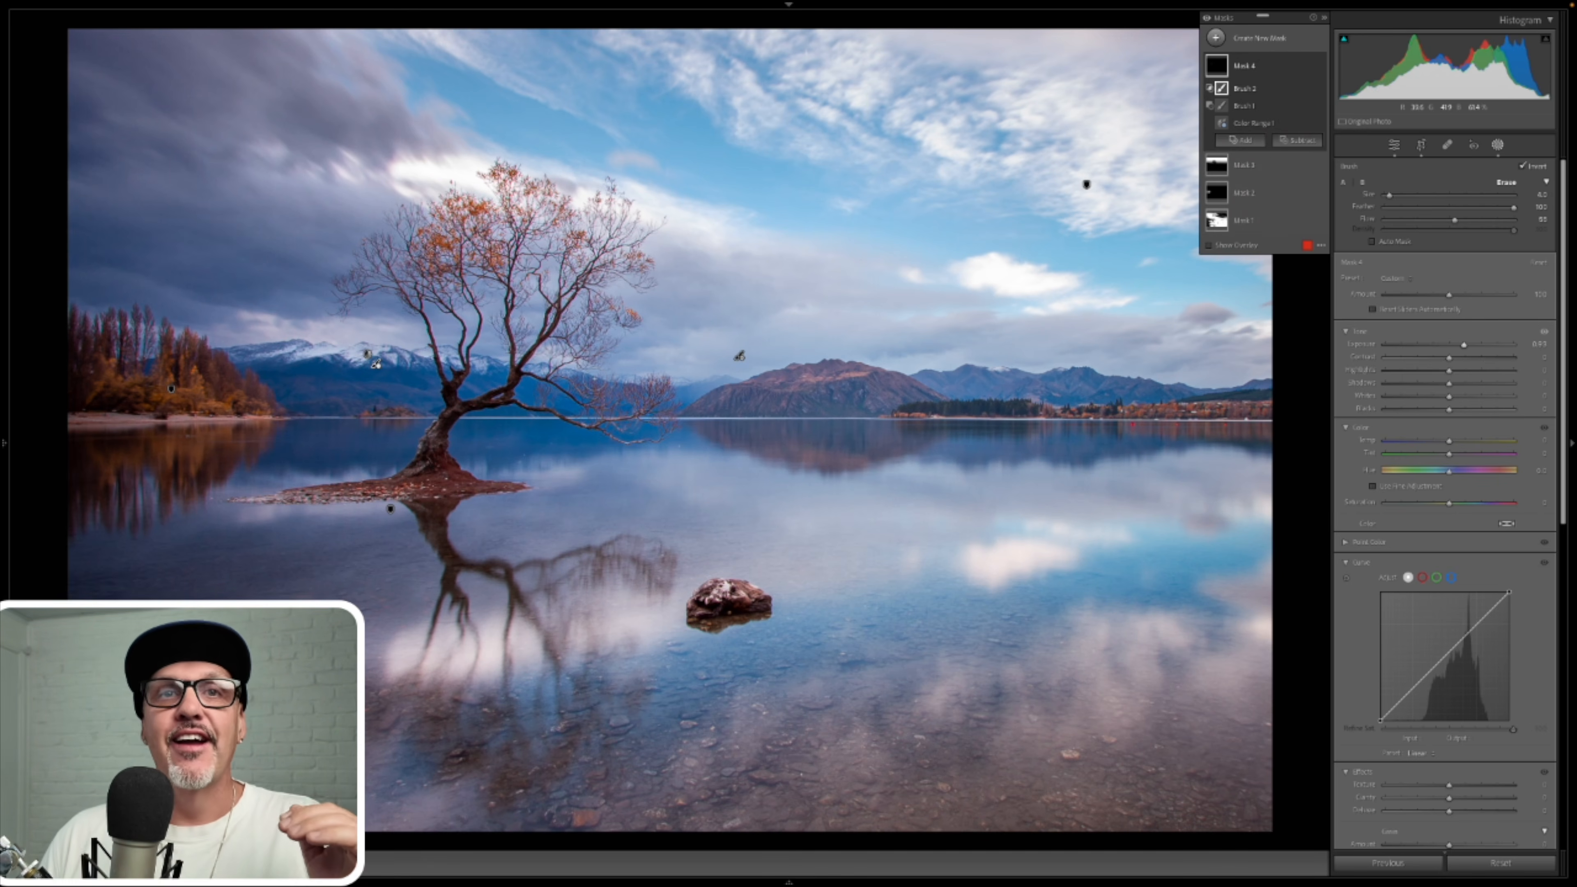
left_click_drag(410, 366, 549, 377)
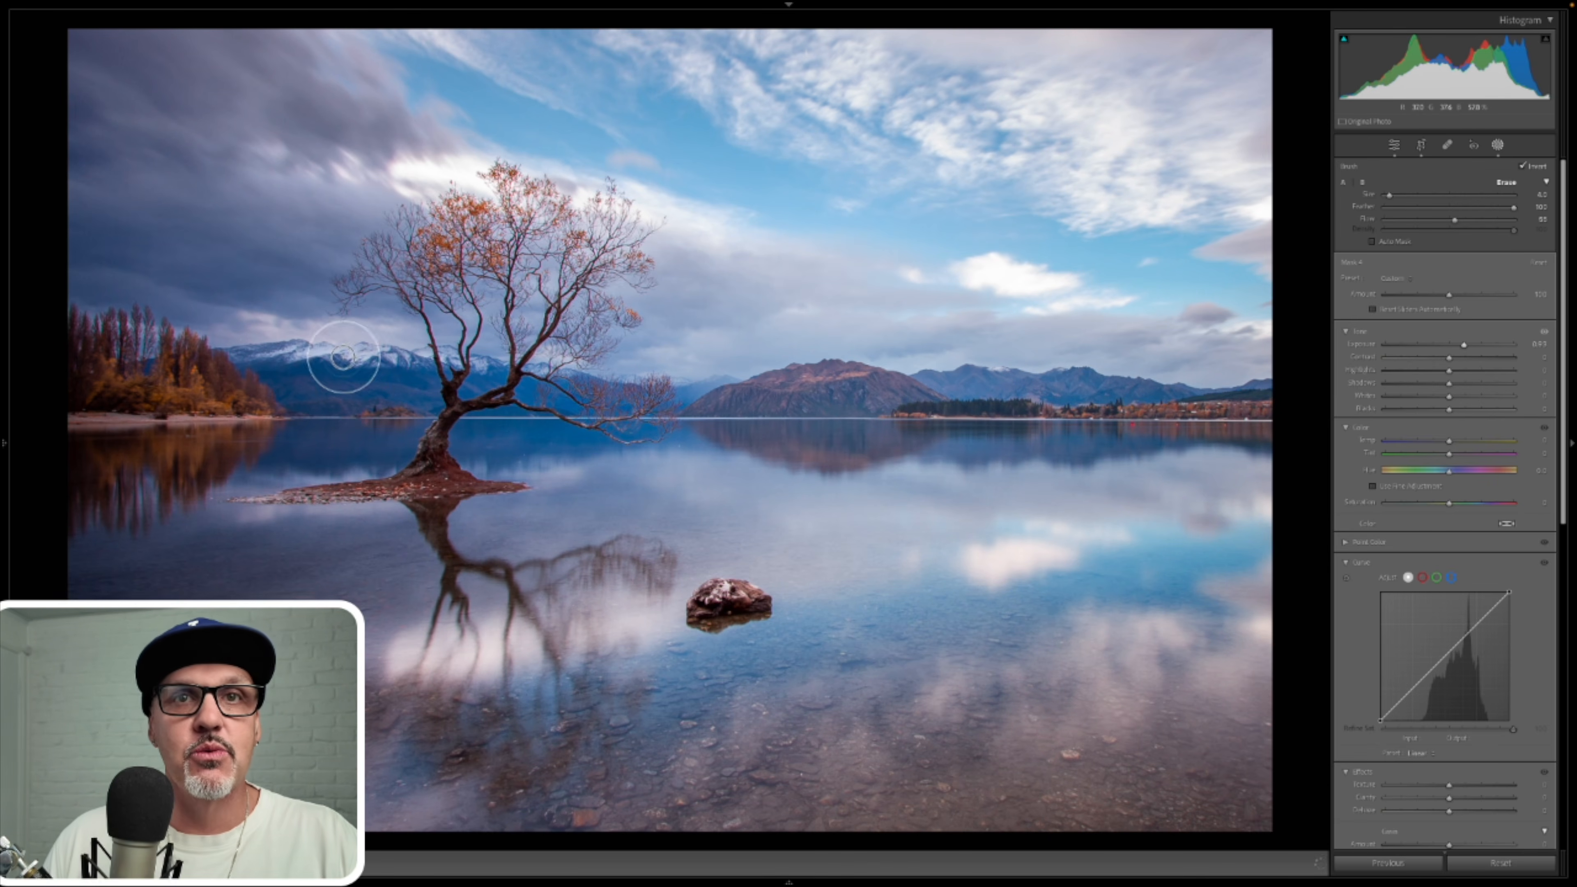
mouse_move(208, 374)
left_mouse_down()
mouse_move(631, 357)
mouse_move(307, 346)
left_mouse_up()
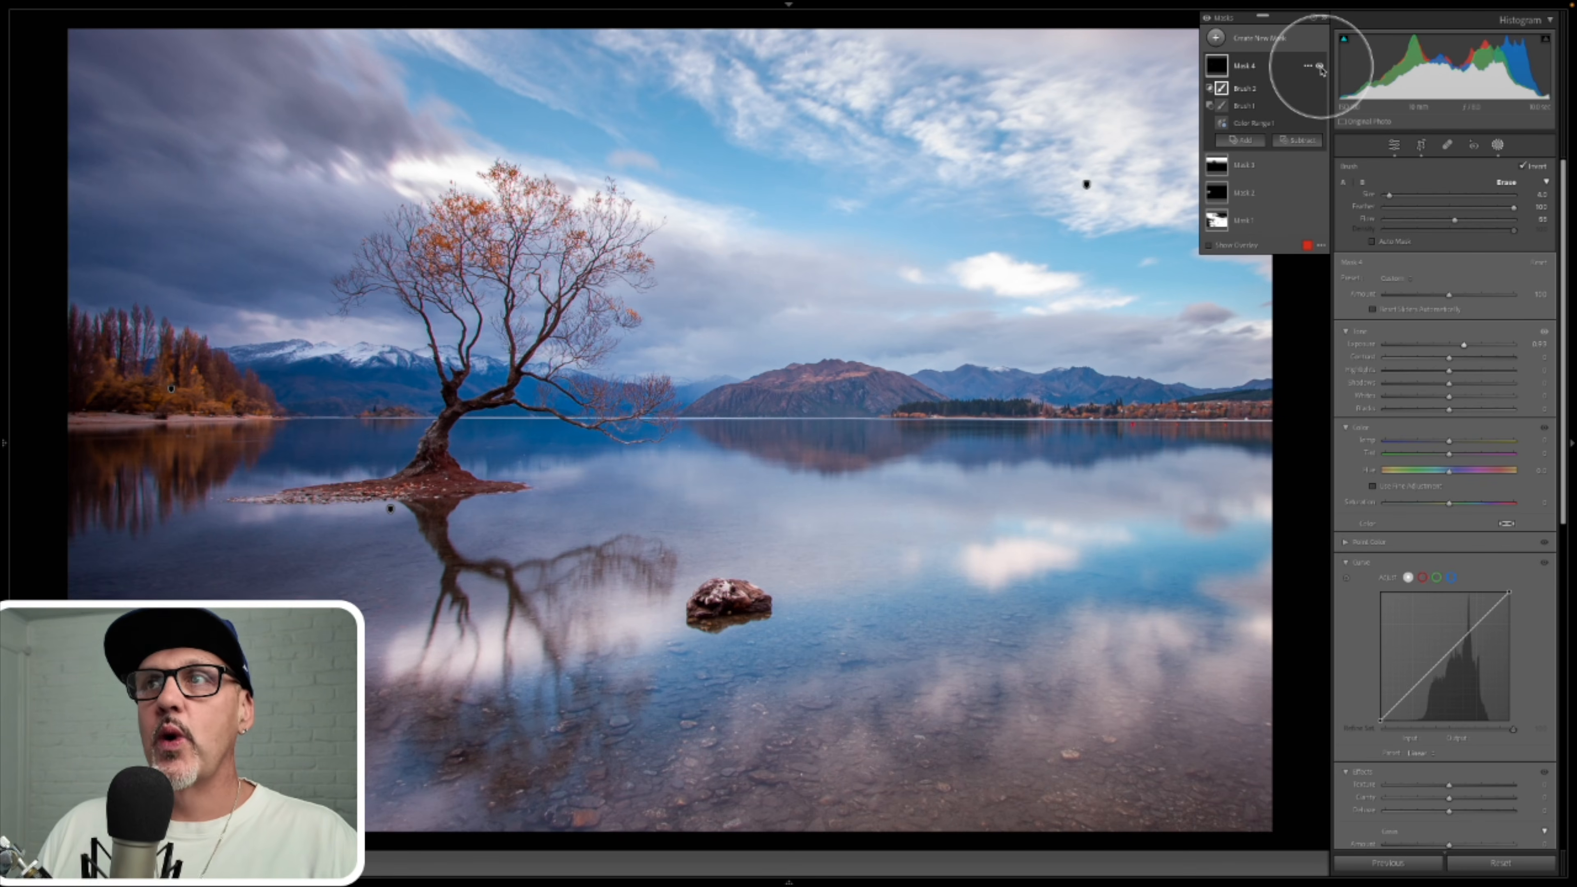
- Toggle the mountain mask's visibility and all masks together to compare the photo with and without the local adjustments
left_click(1320, 67)
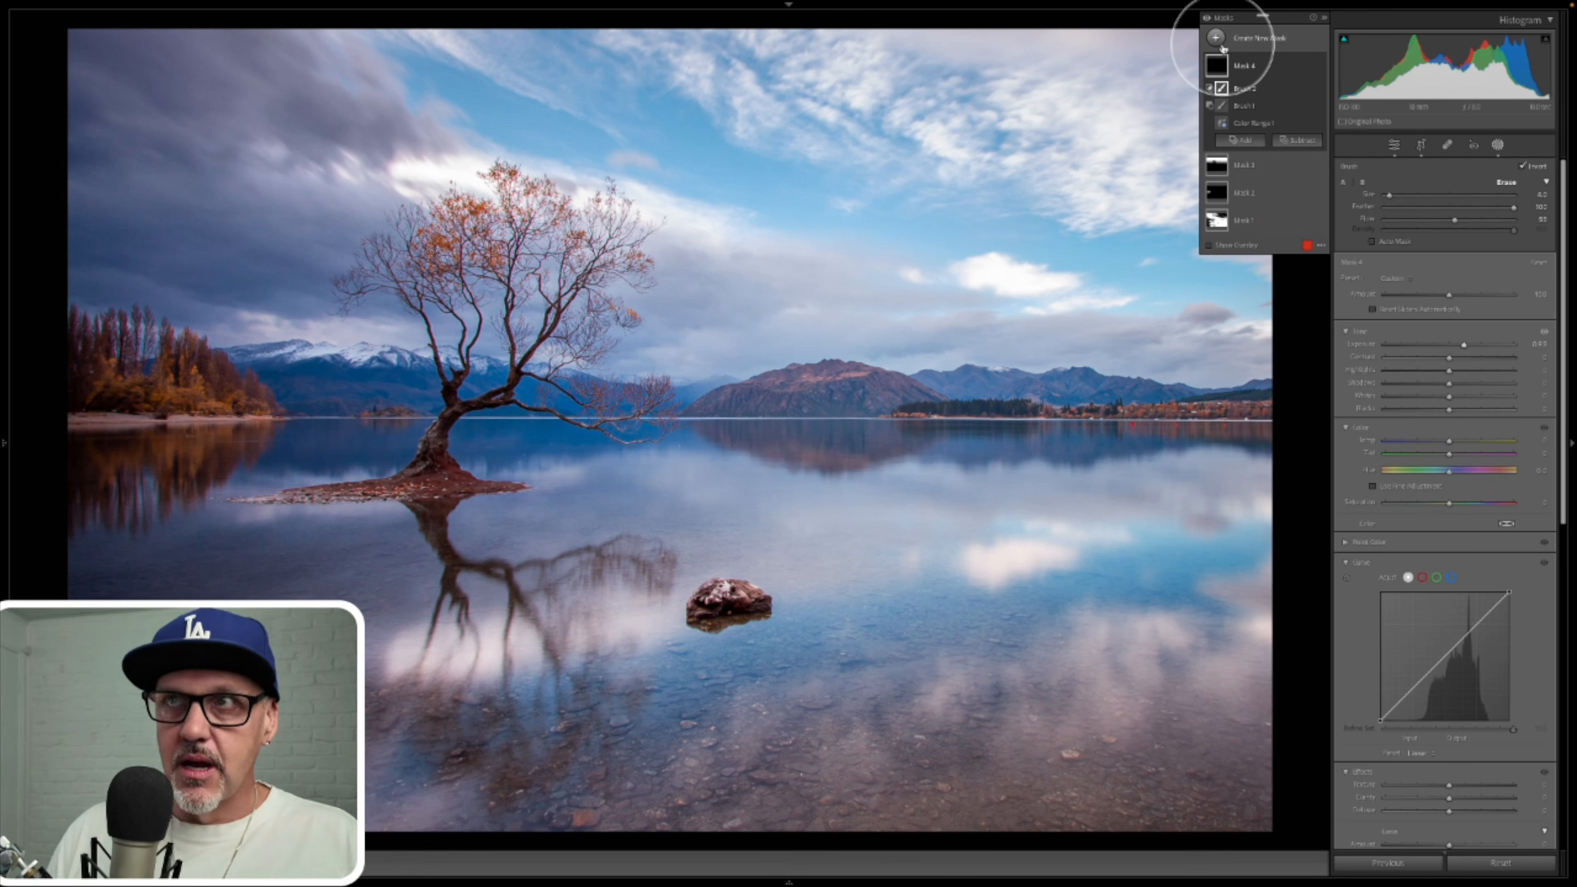
left_click(1207, 20)
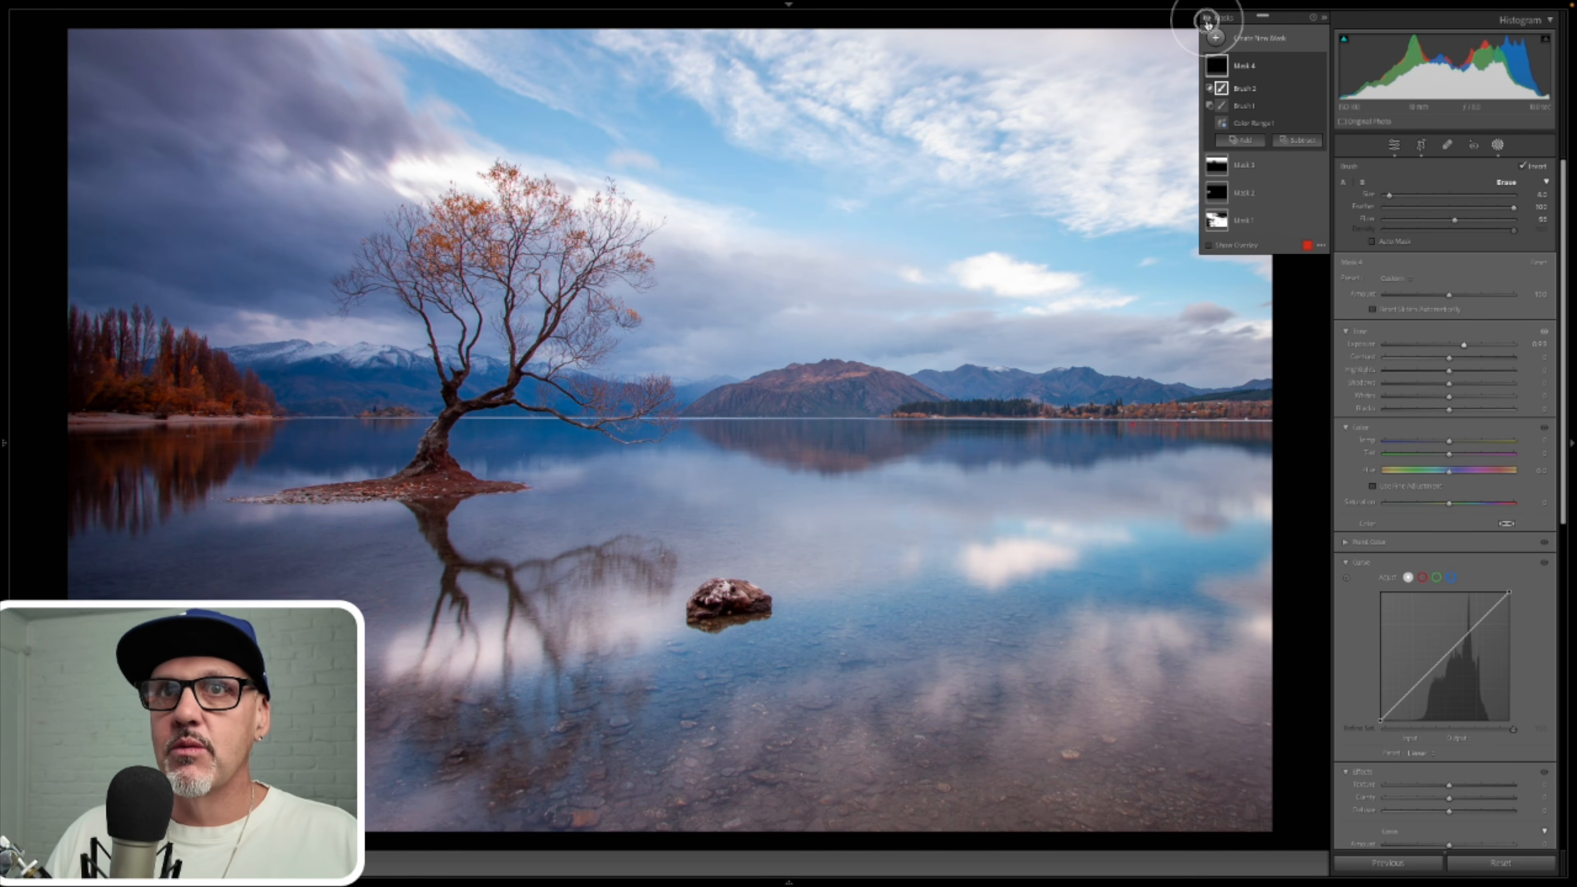
left_click(1207, 20)
left_click(1207, 21)
left_click(1207, 21)
left_click(1207, 20)
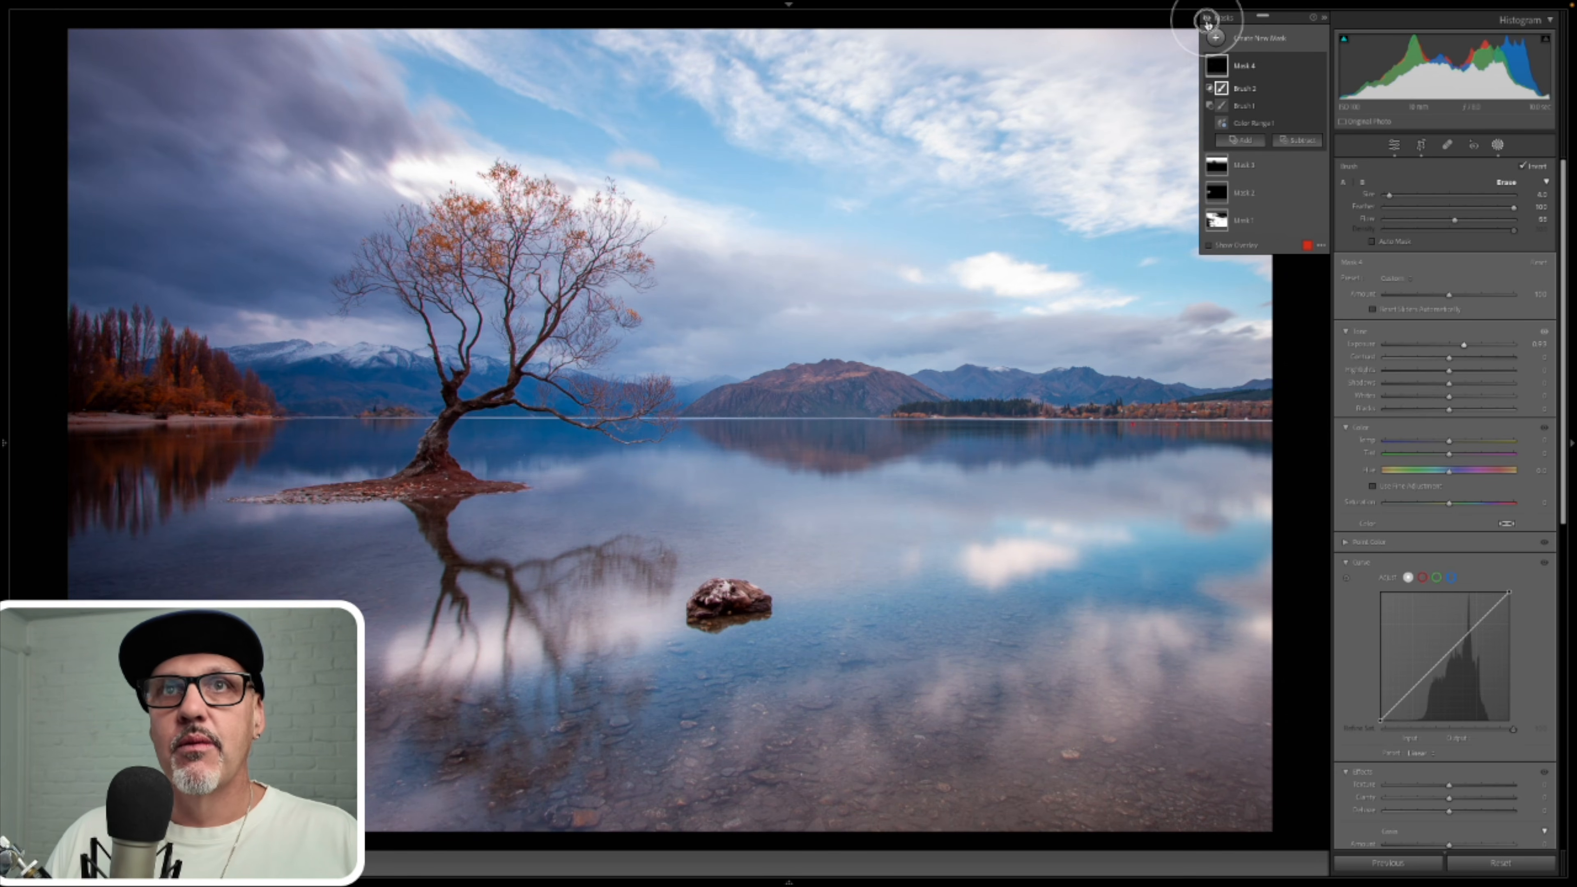
left_click(1207, 21)
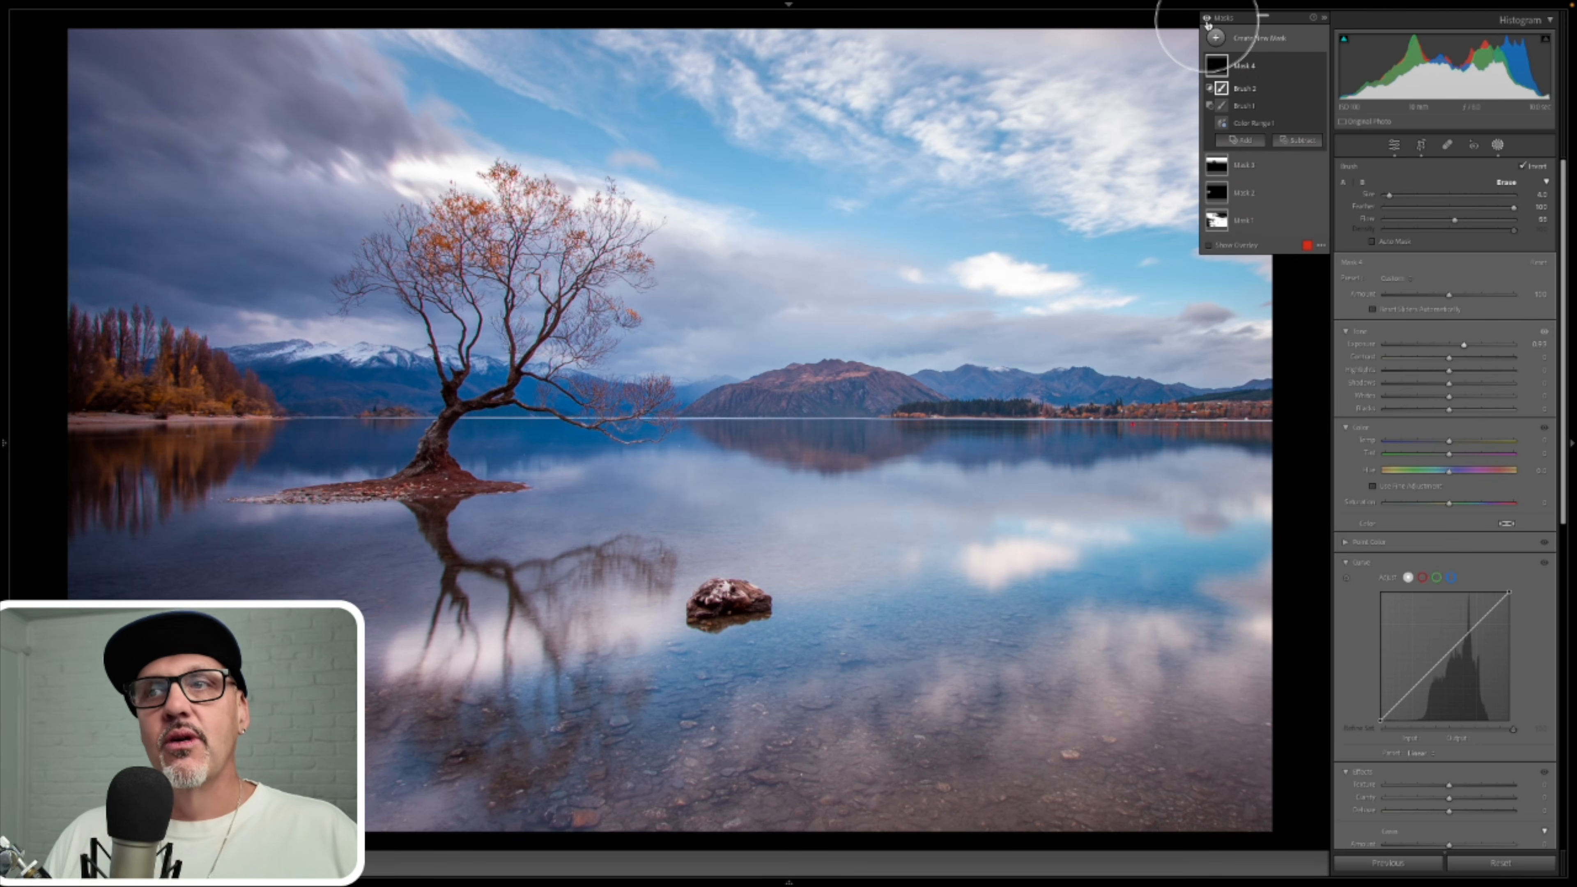
left_click(1216, 38)
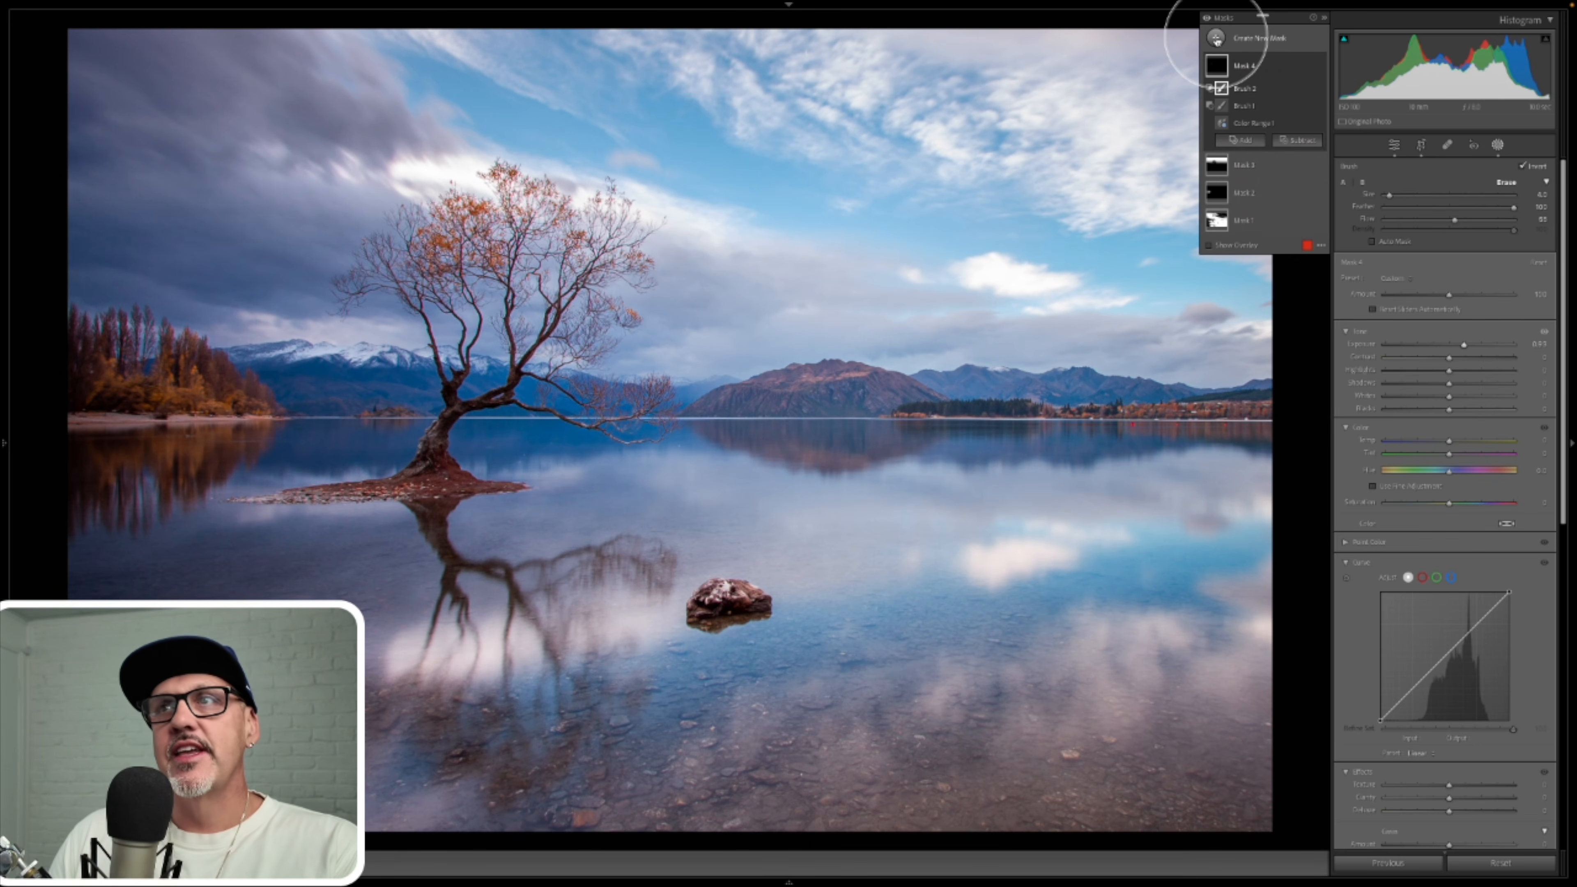
- Create a color range mask sampled from the brown hill across the lake and lower its Refine amount to narrow the selection
left_click(1216, 38)
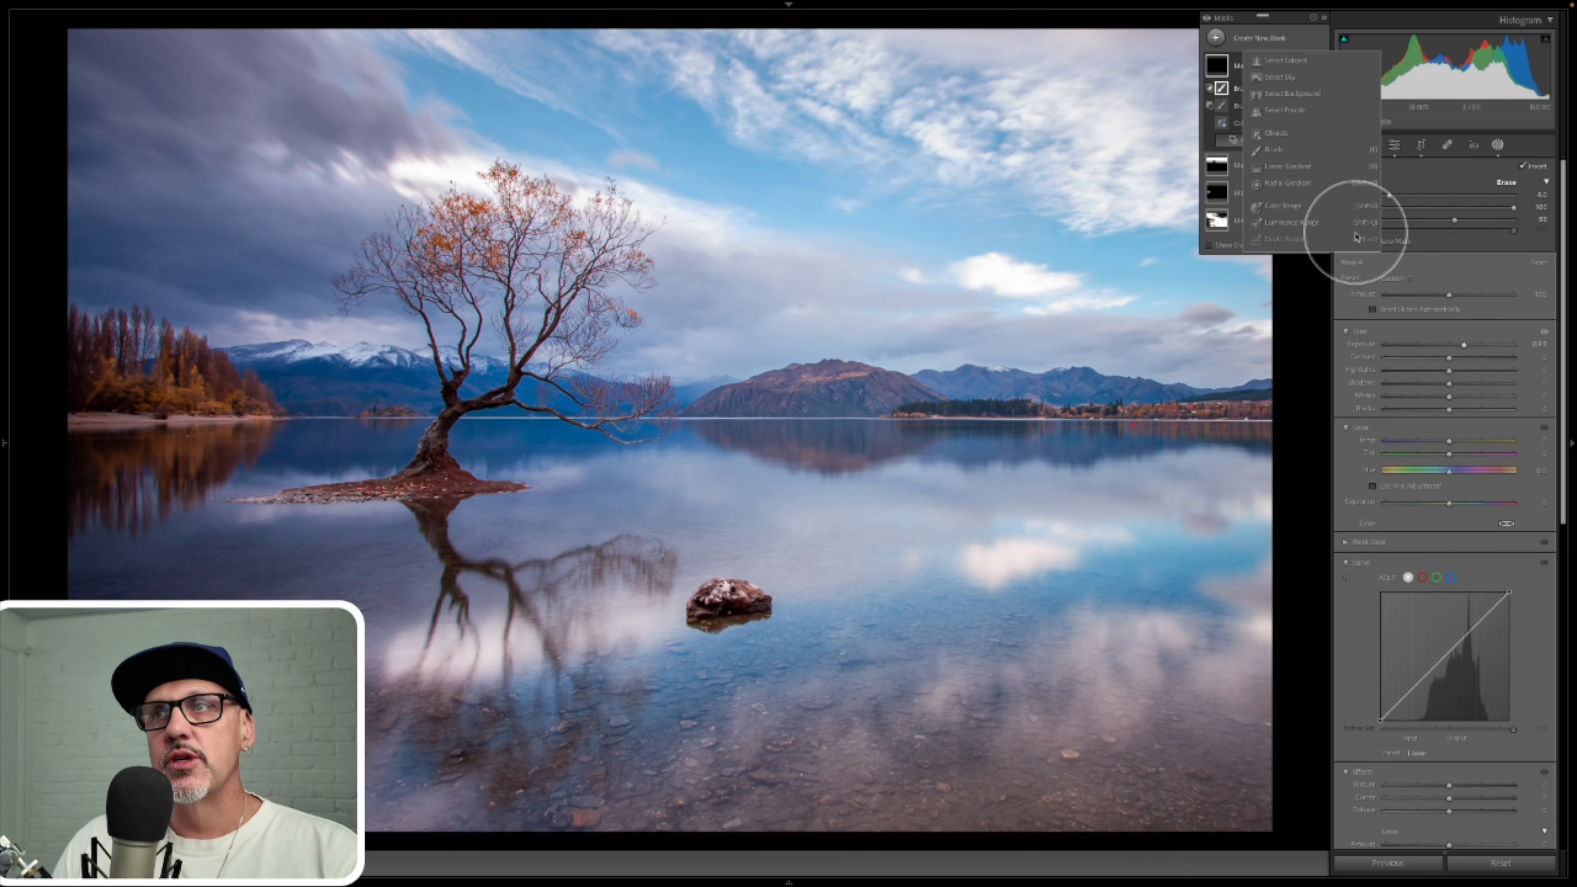
left_click(1292, 205)
left_click(828, 381)
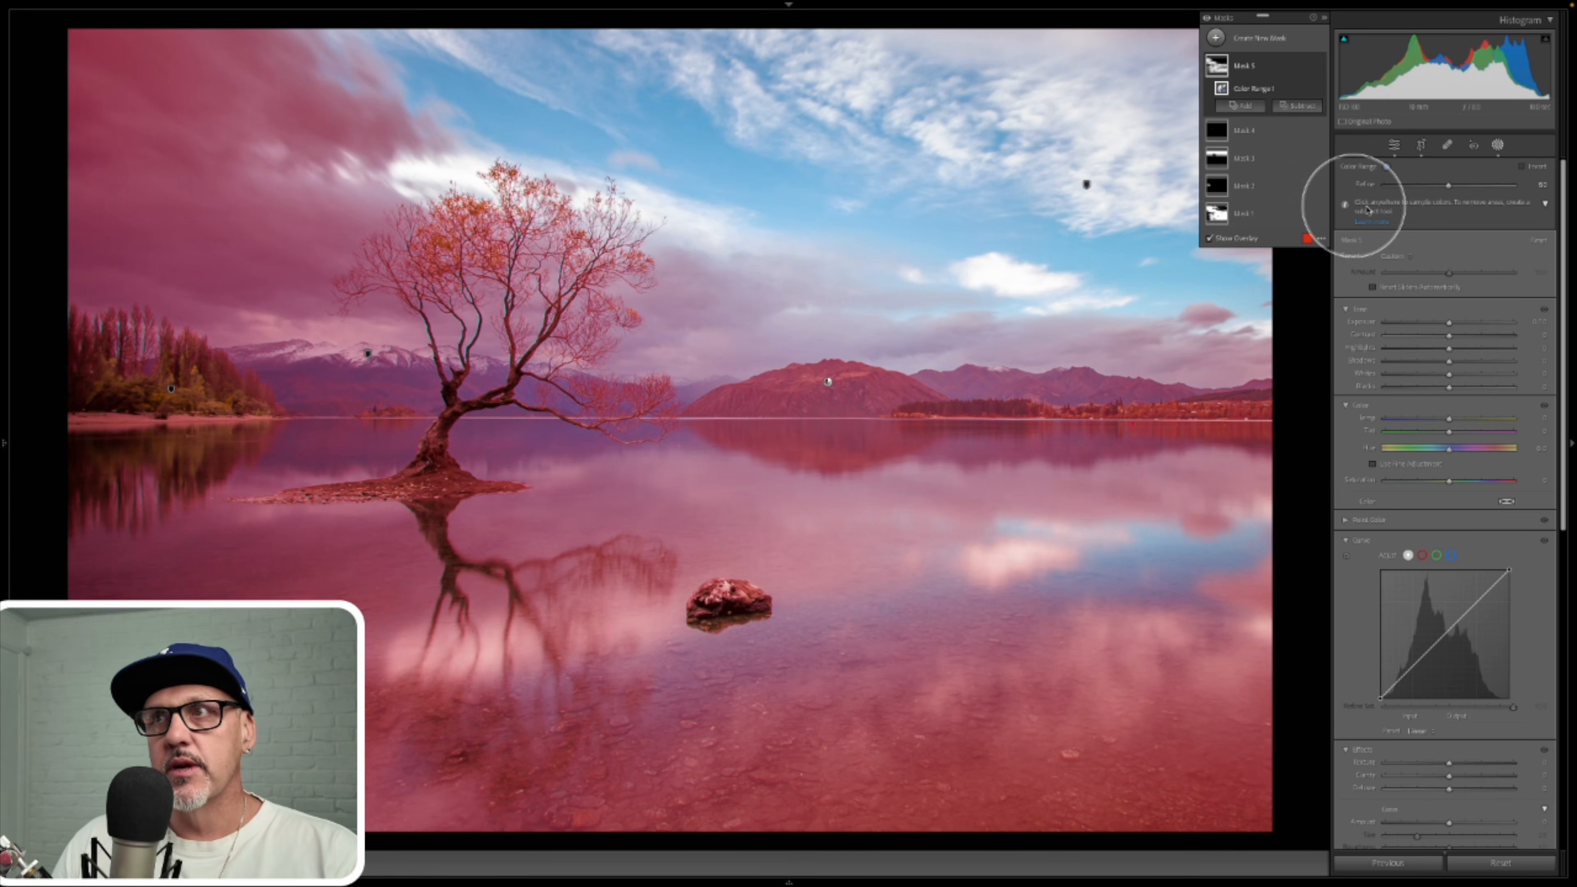
left_click_drag(1448, 184, 1400, 211)
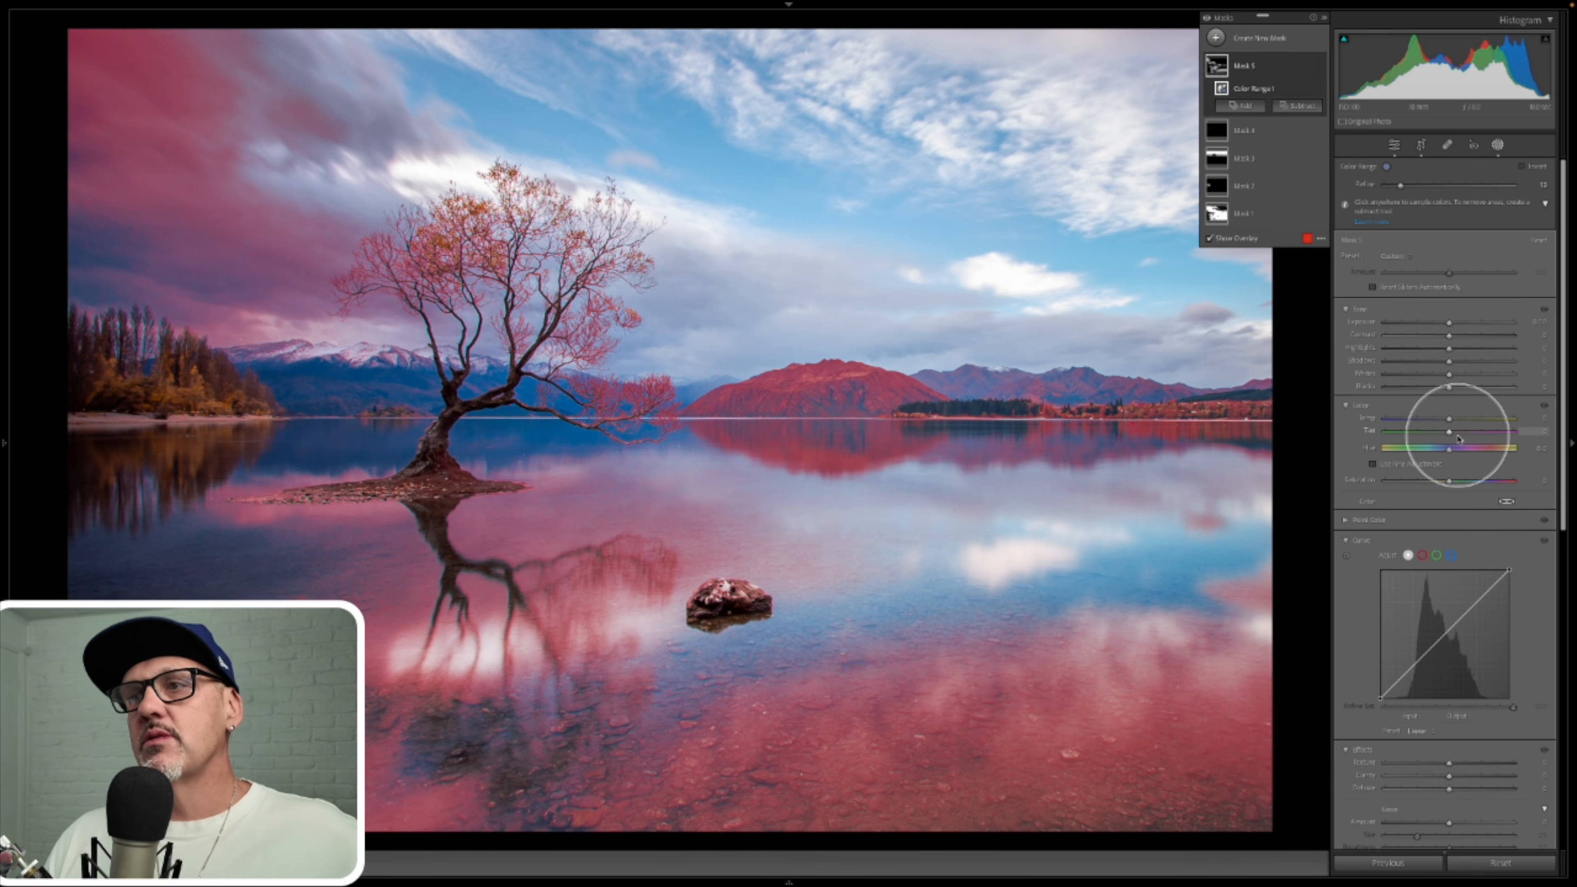
- Raise the hill mask's Saturation, warm its Temp and shift its Hue slightly, checking the effect with the mask off and on
scroll(1456, 437, "down", 4)
scroll(1457, 436, "up", 4)
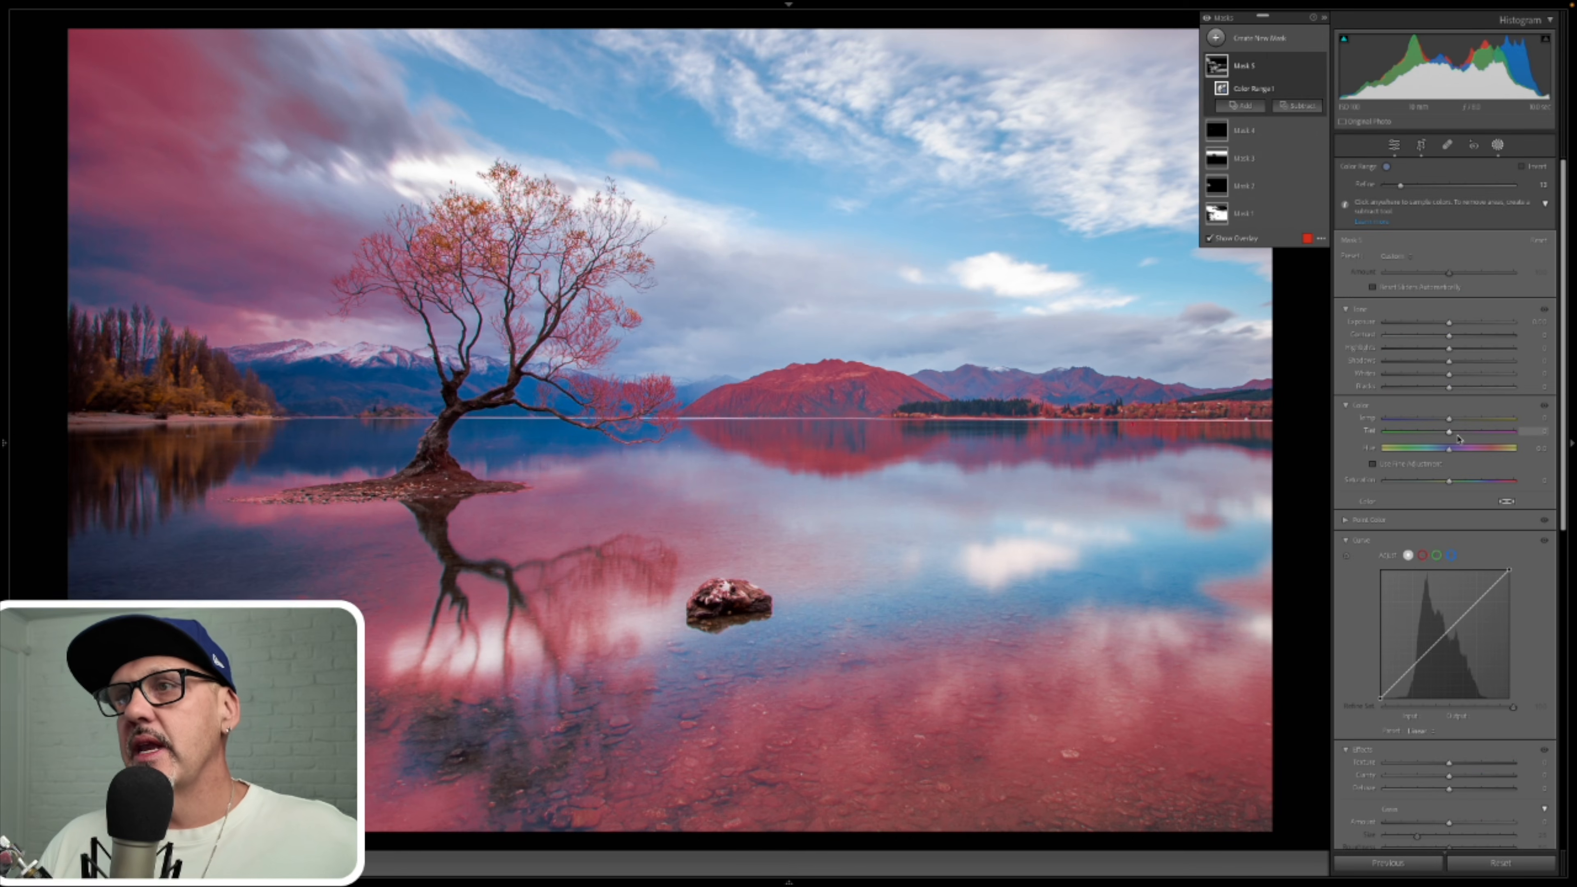
left_click_drag(1450, 480, 1470, 491)
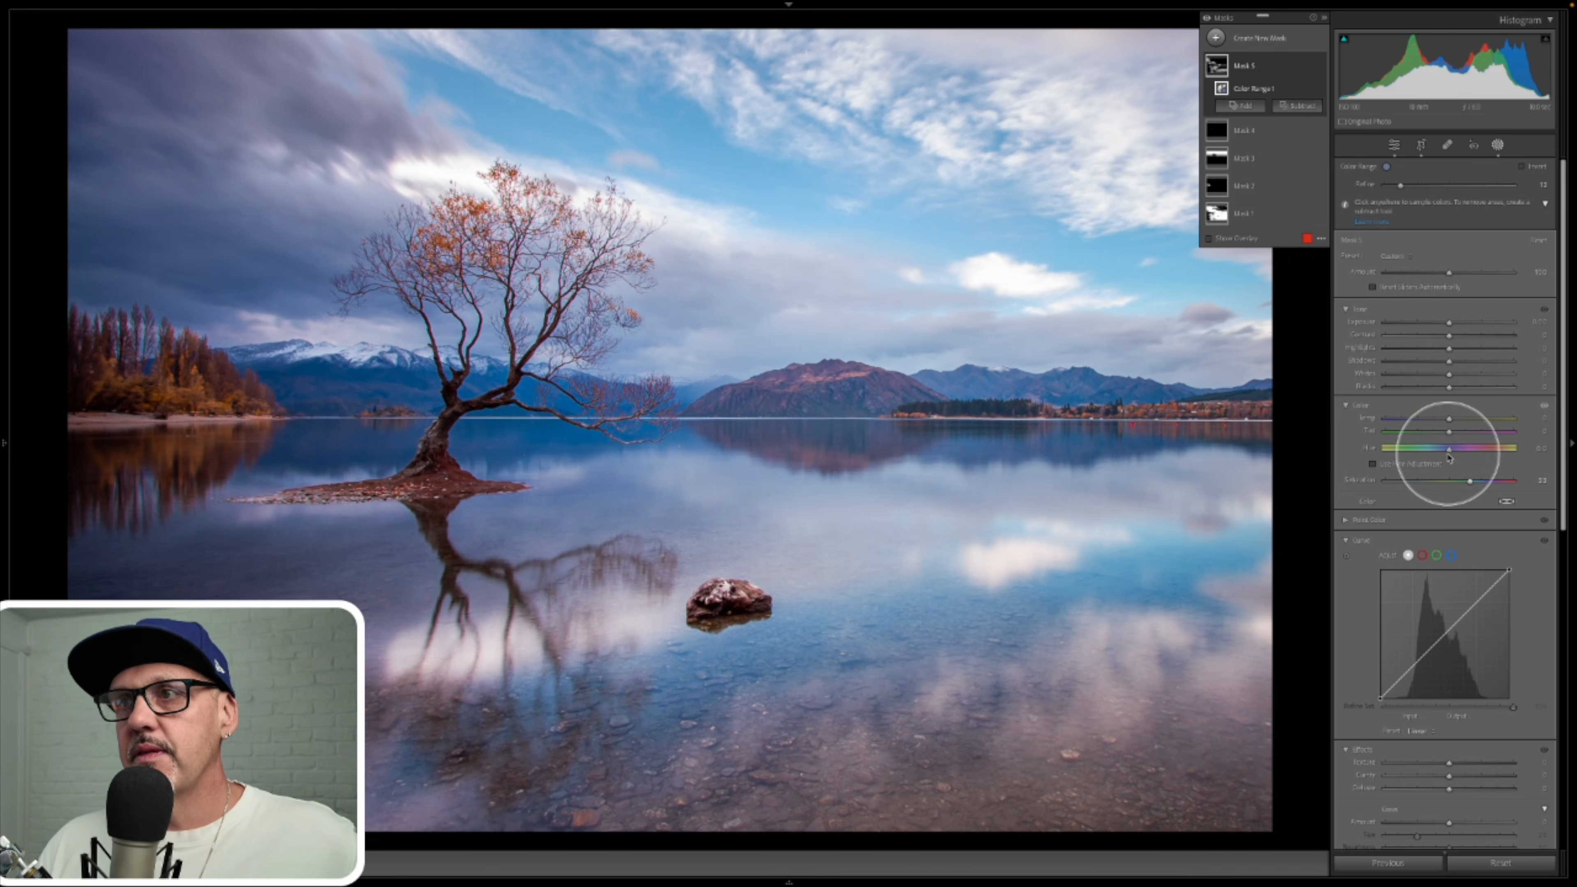
left_click_drag(1449, 419, 1465, 420)
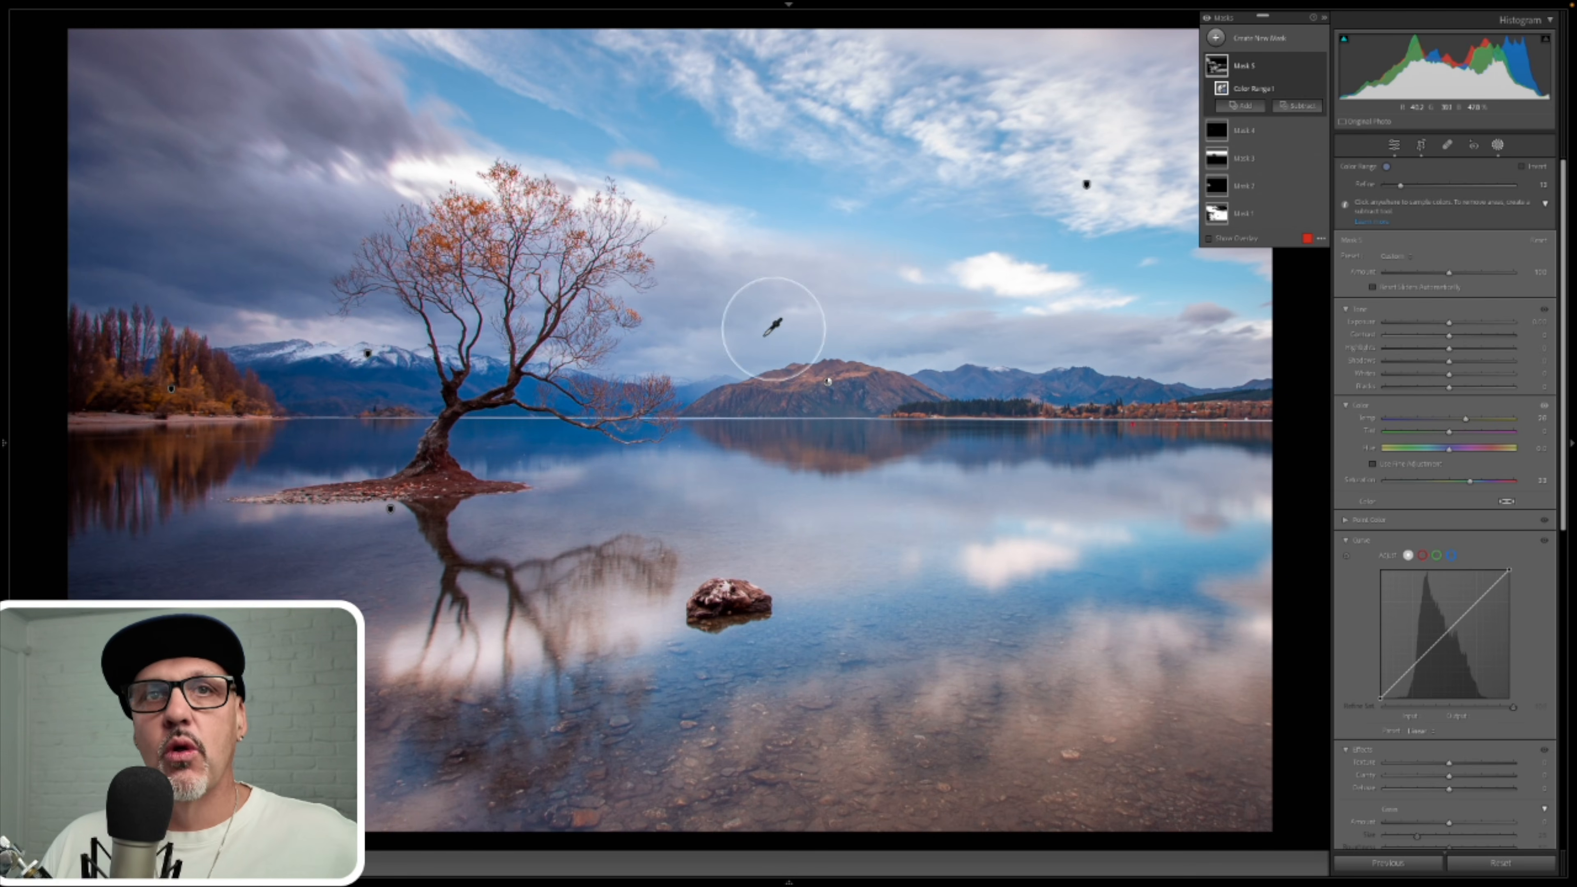
left_click_drag(1449, 447, 1453, 461)
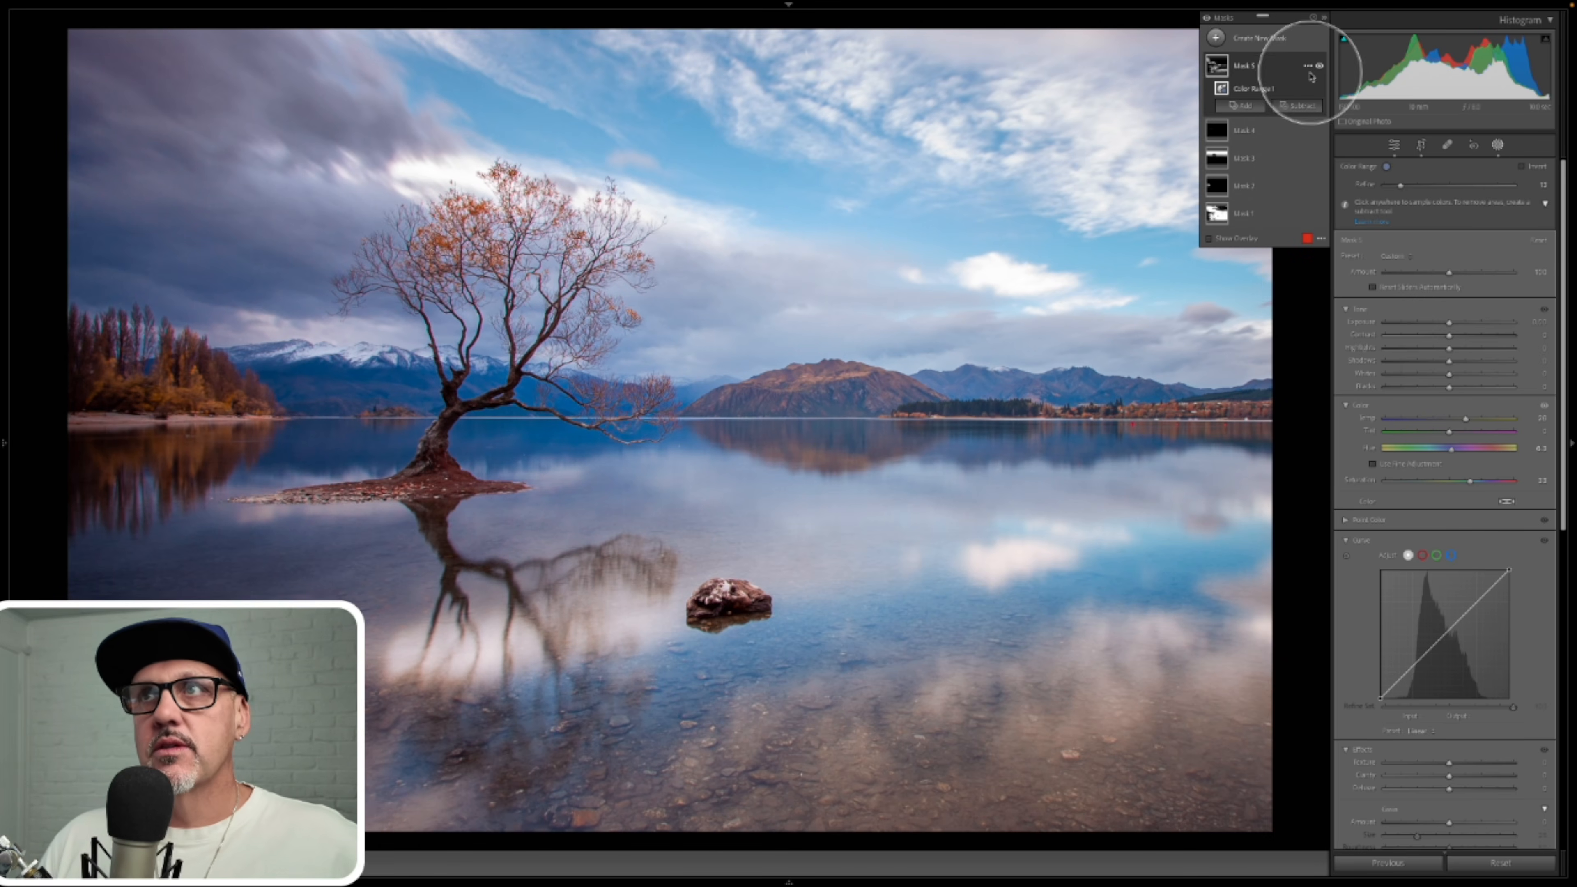
left_click(1319, 66)
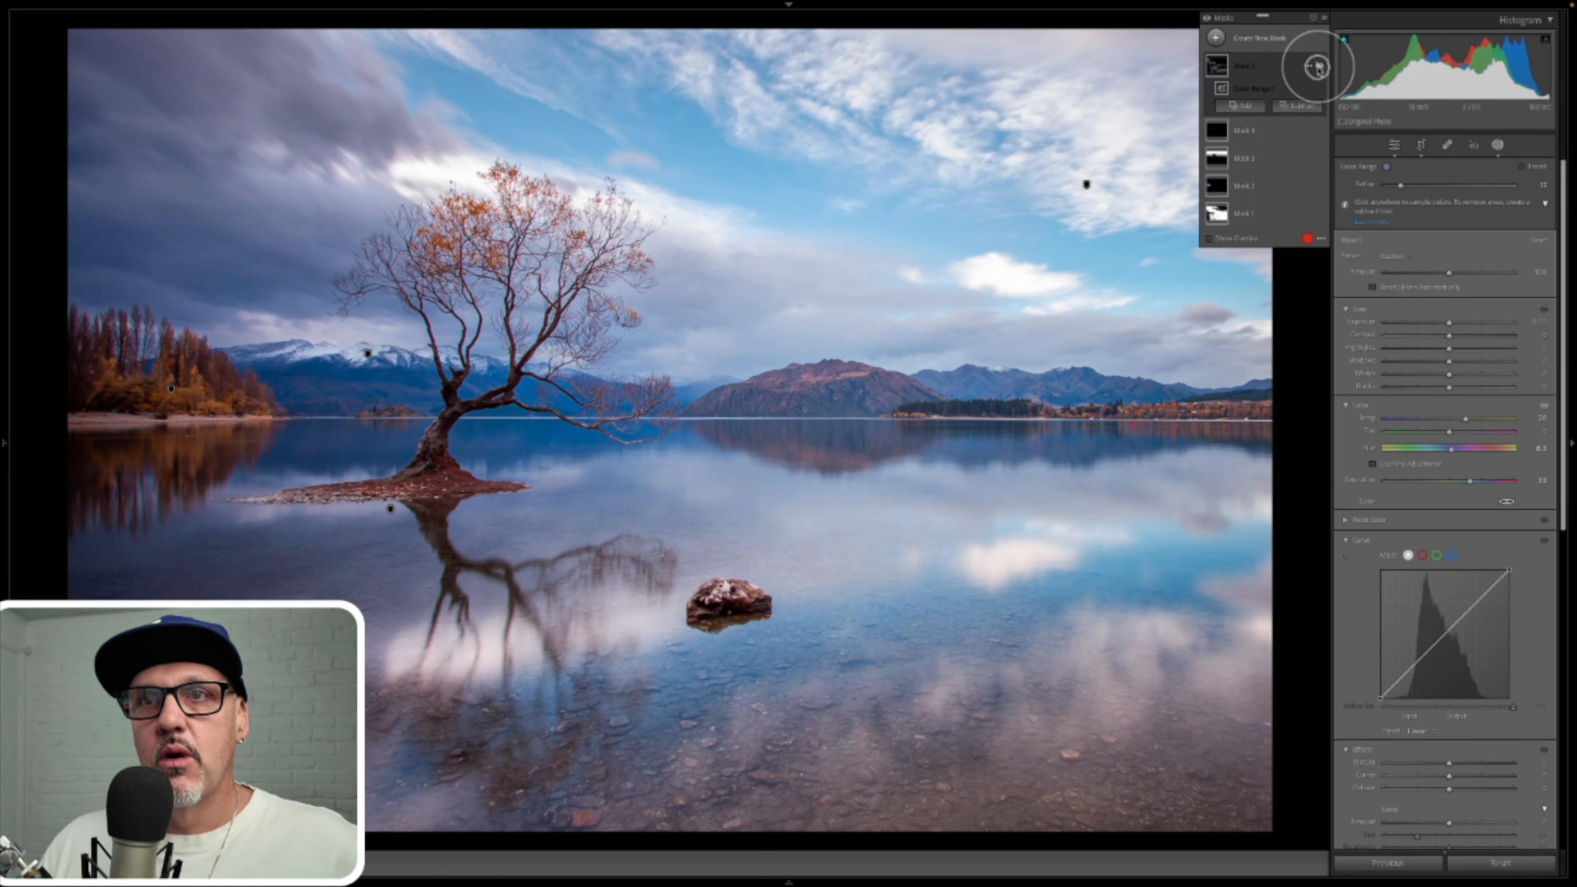
left_click(1318, 67)
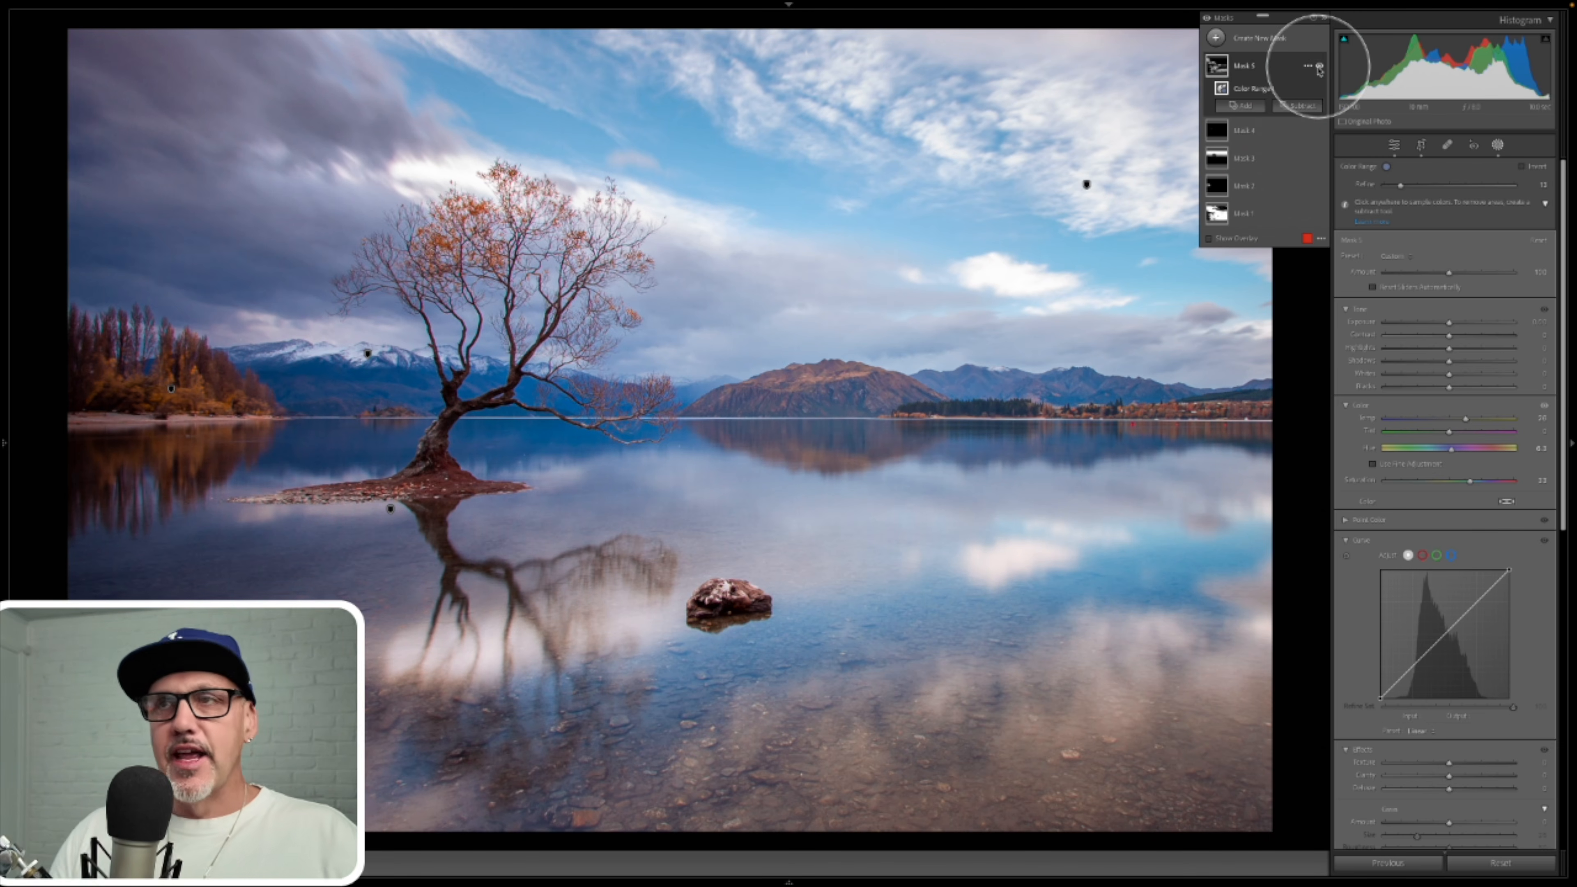
- Intersect the hill's color range mask with a brush and paint over the brown hill to confine the warming there
key("alt")
left_click(1272, 106)
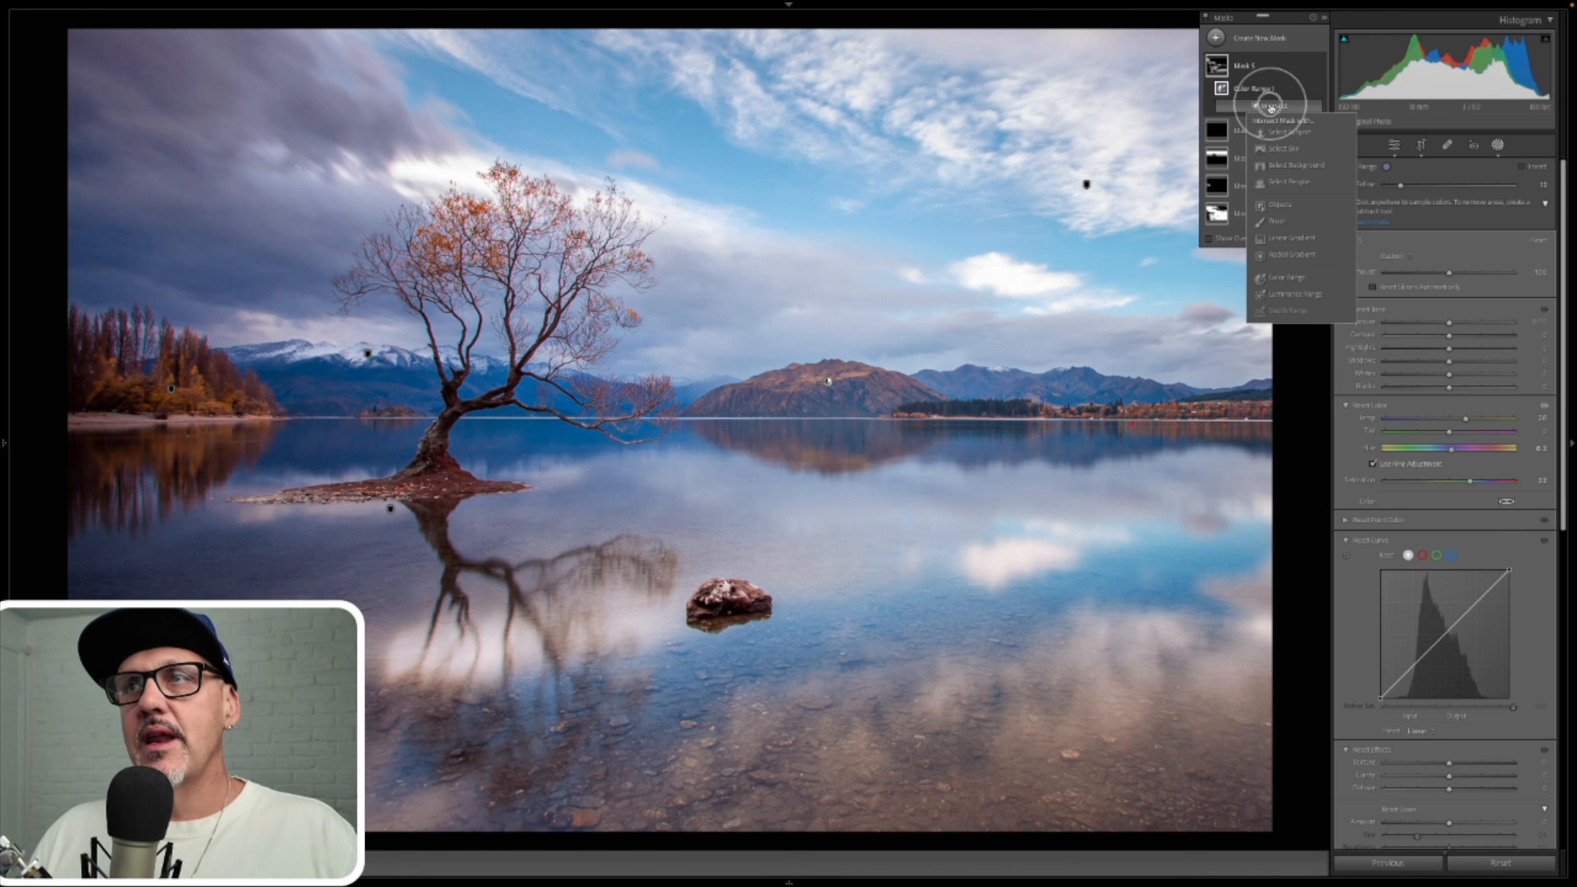
left_click(1273, 218)
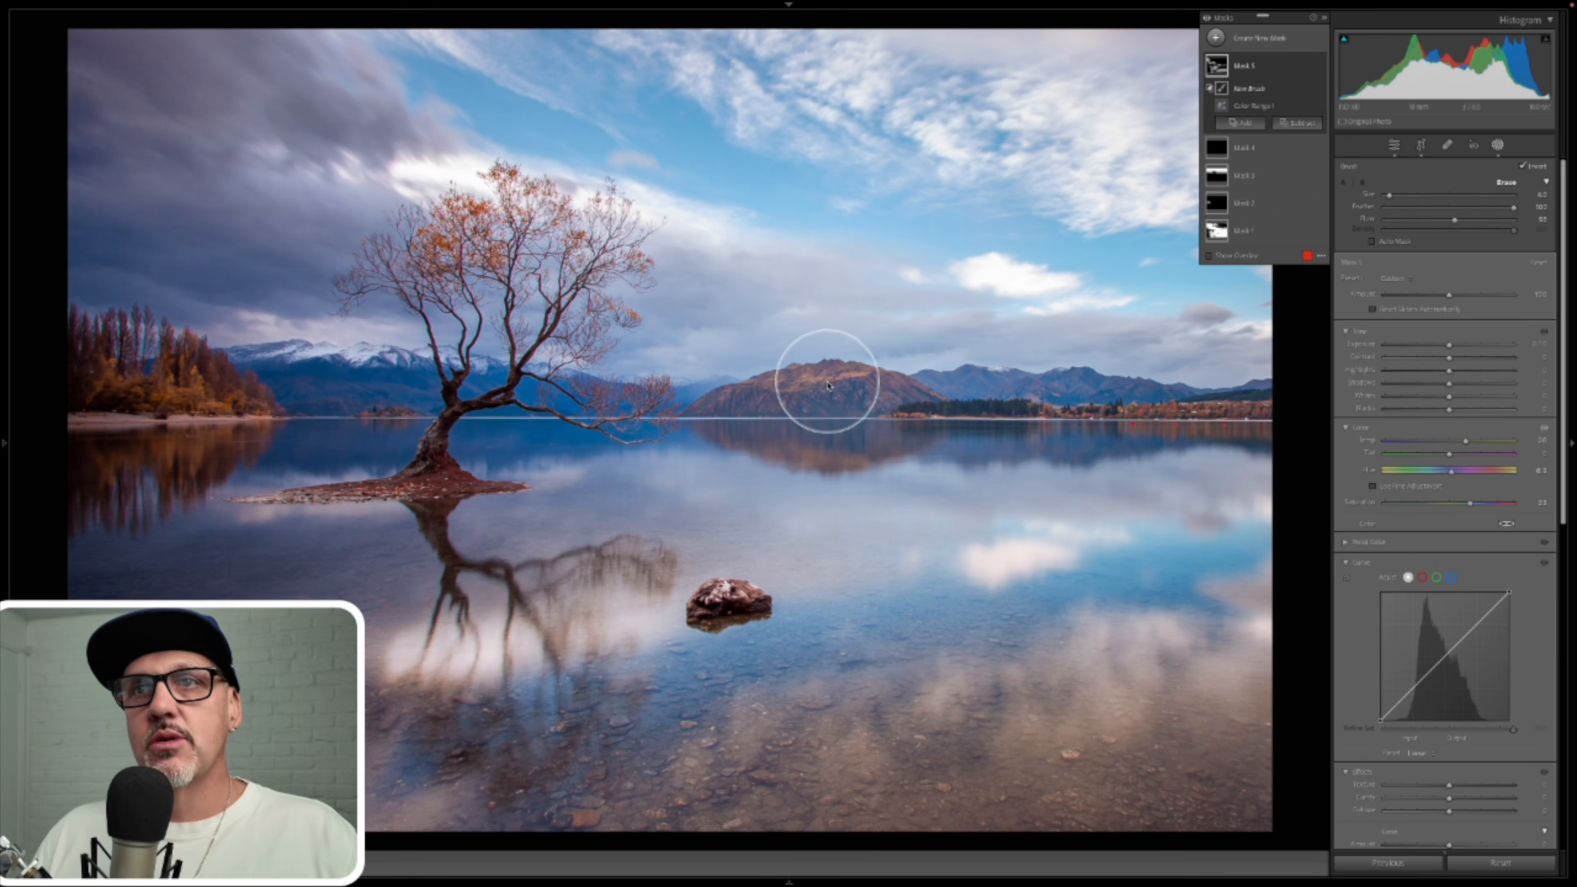
mouse_move(816, 390)
left_mouse_down()
mouse_move(873, 399)
mouse_move(836, 387)
mouse_move(871, 395)
mouse_move(768, 437)
mouse_move(786, 400)
mouse_move(821, 397)
mouse_move(708, 422)
mouse_move(774, 391)
mouse_move(739, 399)
mouse_move(935, 393)
mouse_move(755, 408)
mouse_move(887, 417)
mouse_move(767, 431)
mouse_move(905, 436)
mouse_move(746, 460)
mouse_move(877, 441)
mouse_move(729, 445)
mouse_move(859, 433)
mouse_move(797, 394)
mouse_move(805, 383)
mouse_move(689, 415)
mouse_move(911, 379)
mouse_move(962, 395)
mouse_move(739, 362)
mouse_move(946, 390)
mouse_move(707, 415)
mouse_move(787, 436)
mouse_move(967, 423)
mouse_move(775, 453)
mouse_move(848, 437)
left_mouse_up()
left_click(1279, 60)
- Toggle the hill mask's visibility and all masks together to compare the photo with and without the adjustments
left_click(1319, 67)
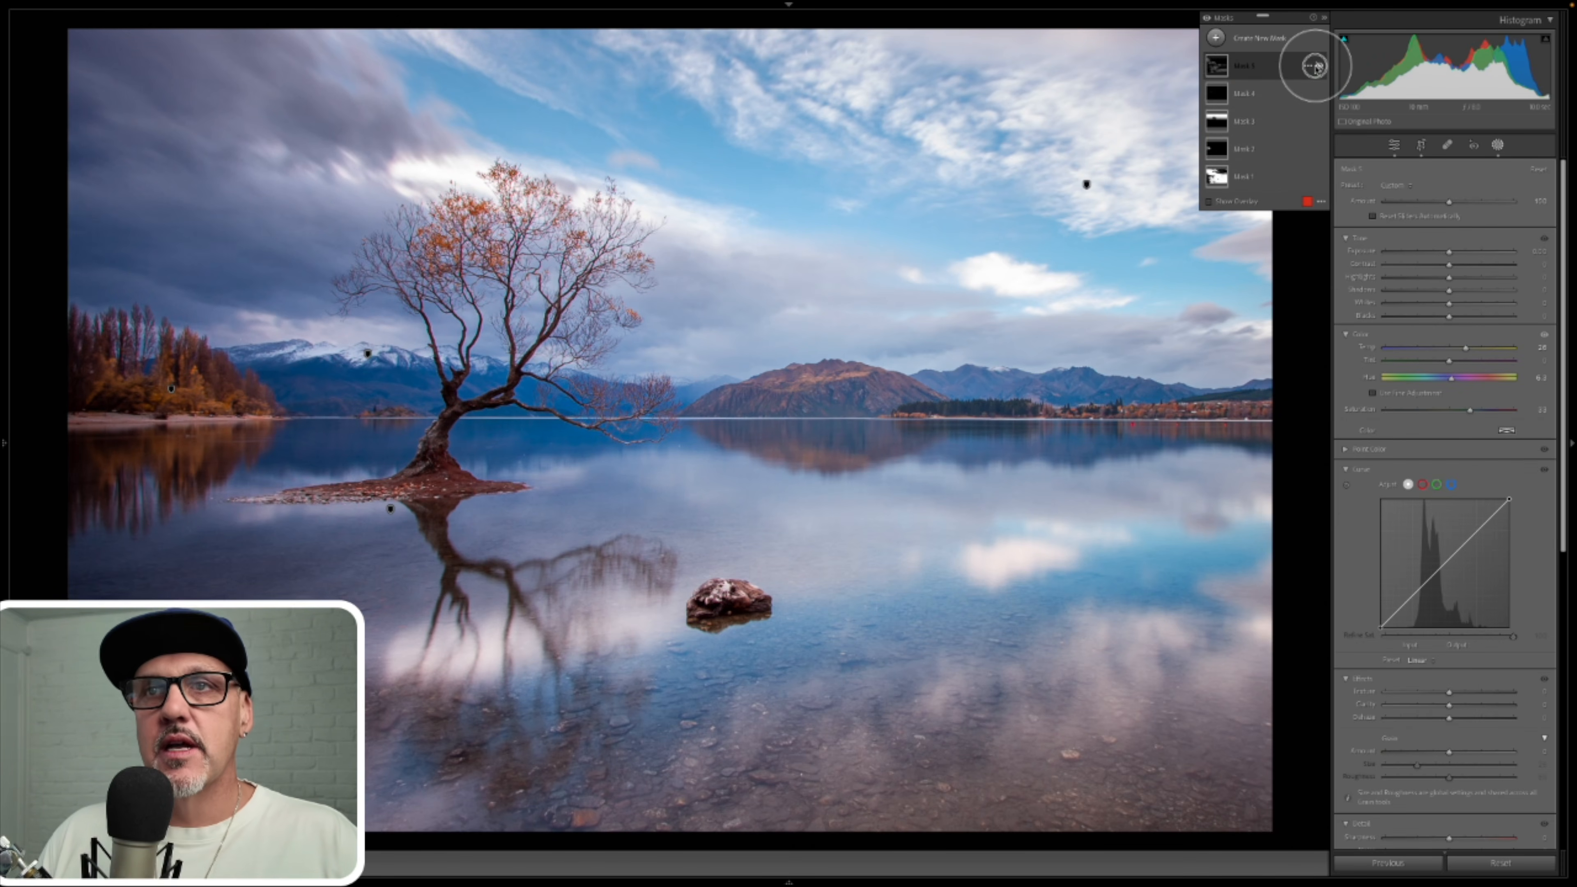
left_click(1318, 66)
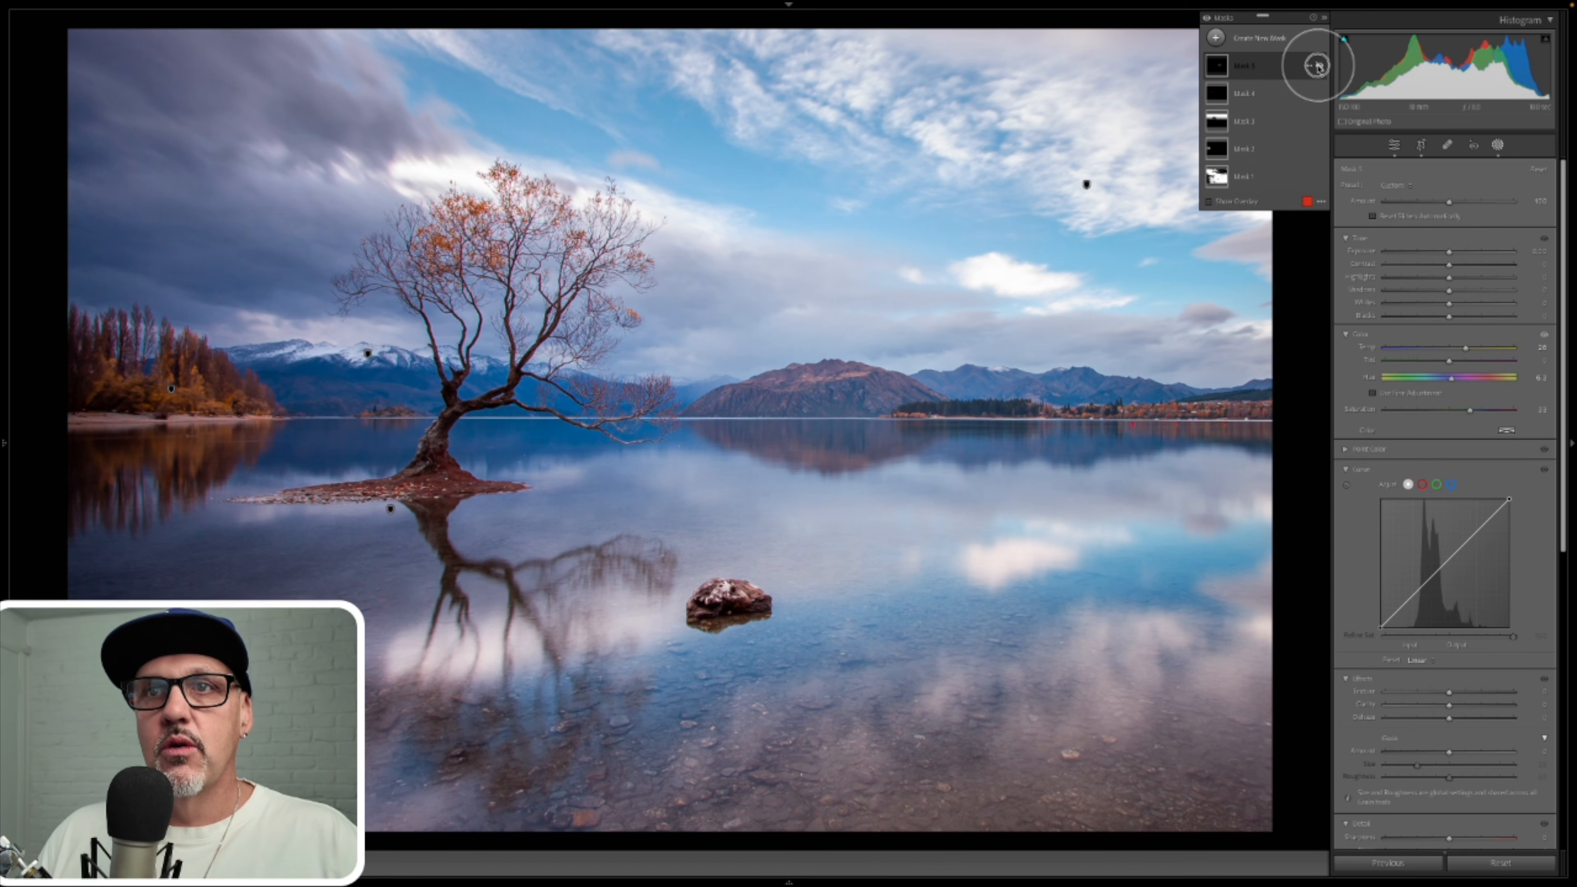
left_click(1318, 66)
left_click(1319, 66)
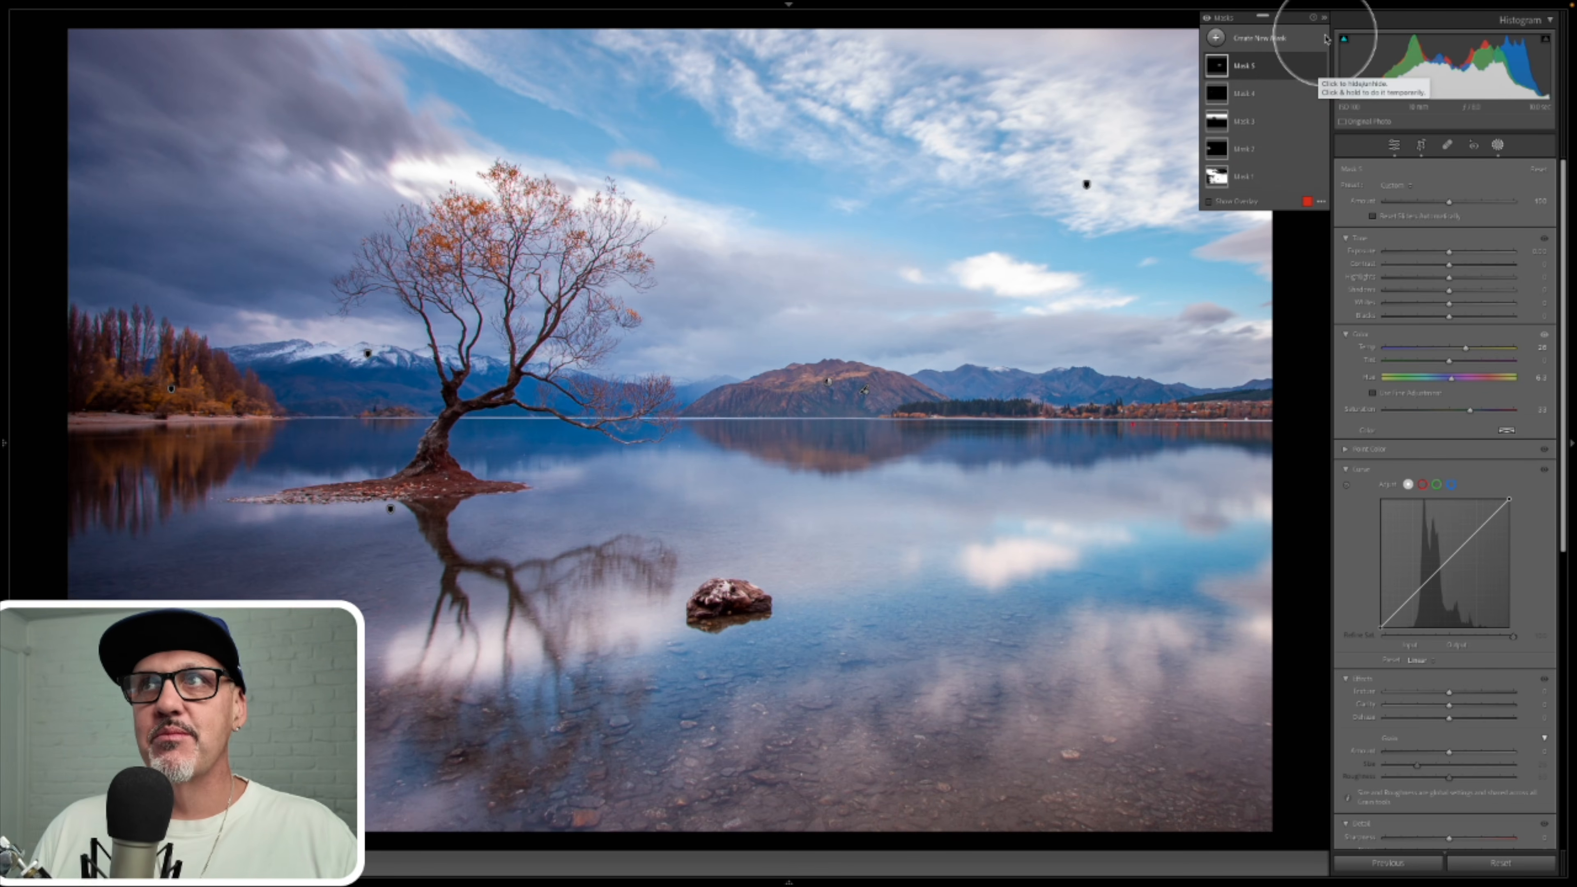
left_click(1207, 19)
left_click(1208, 19)
left_click(1208, 20)
left_click(1207, 20)
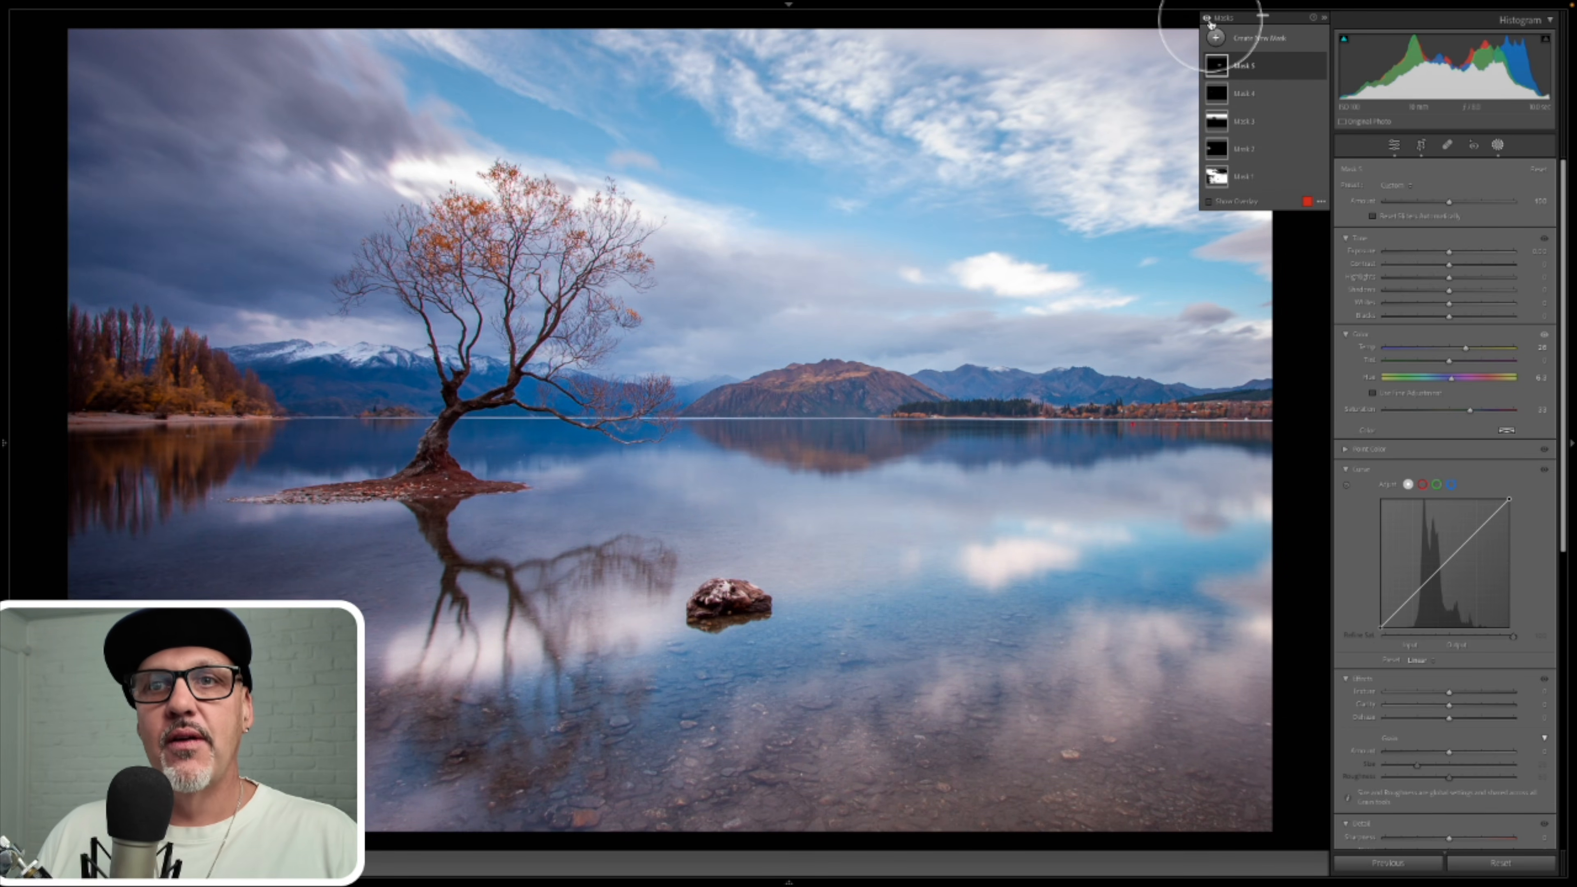
mouse_move(1220, 114)
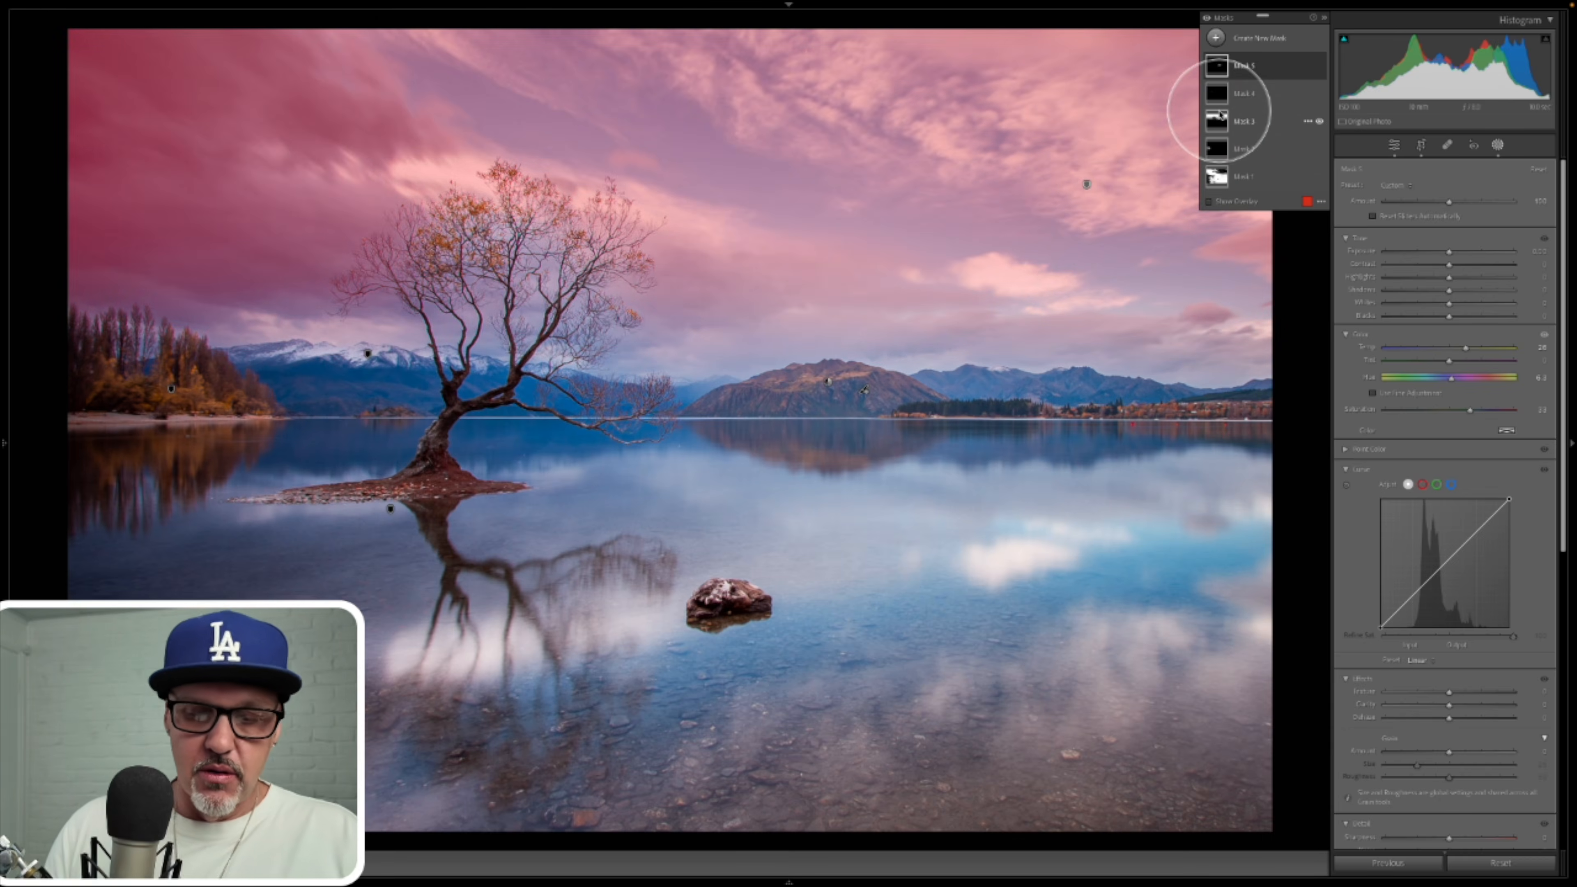
- Collapse the mask list to compact thumbnails and toggle all masks repeatedly to judge their effect on the reduced photo
key("super+minus")
key("super+minus")
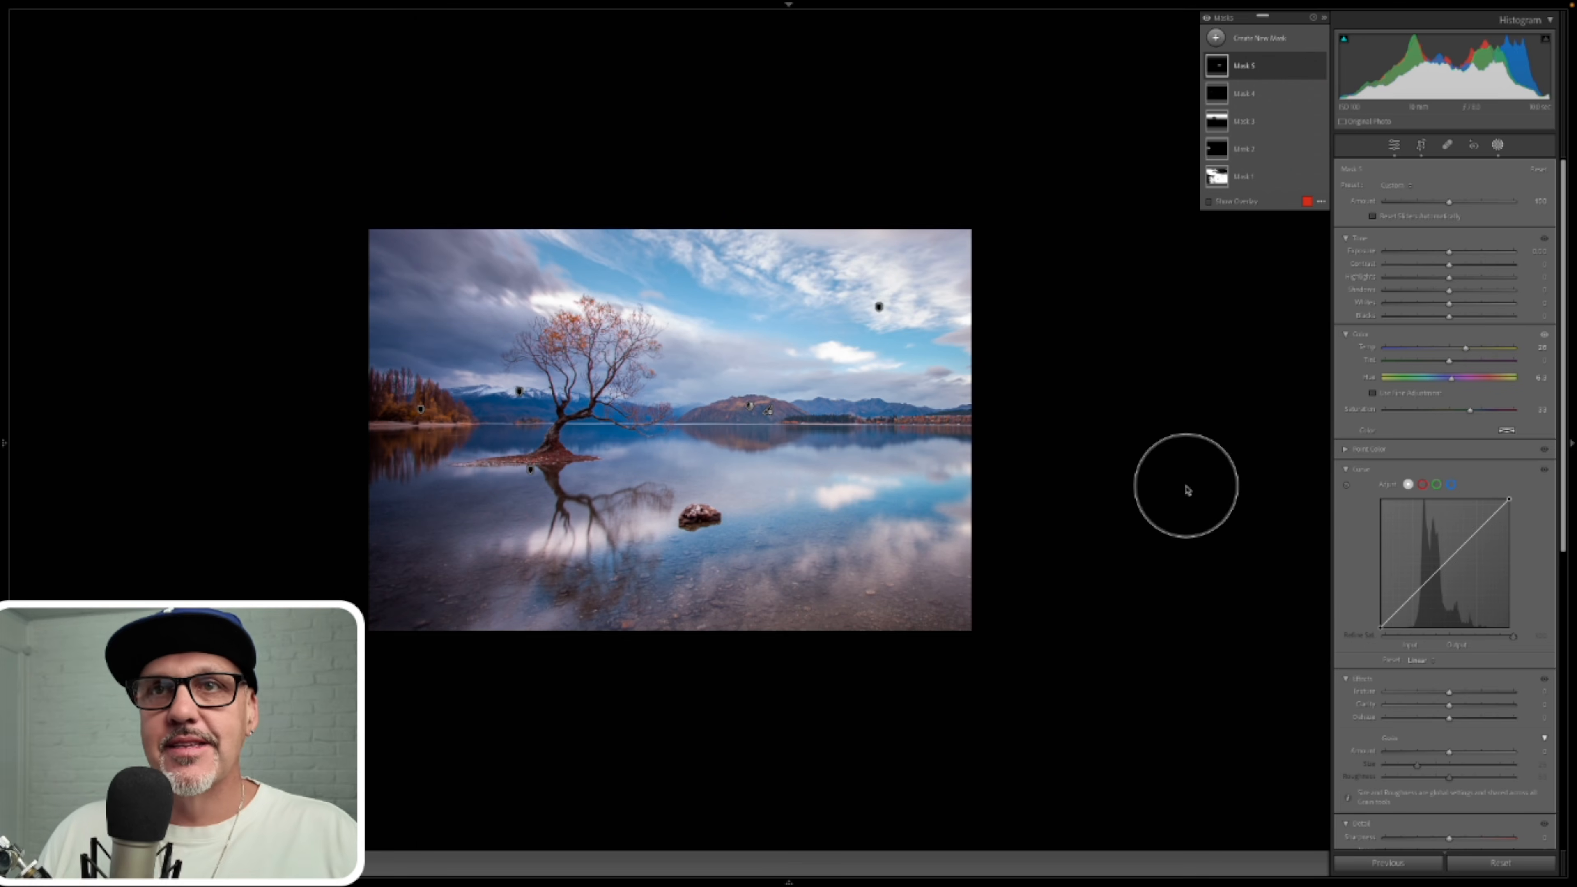
left_click(1324, 17)
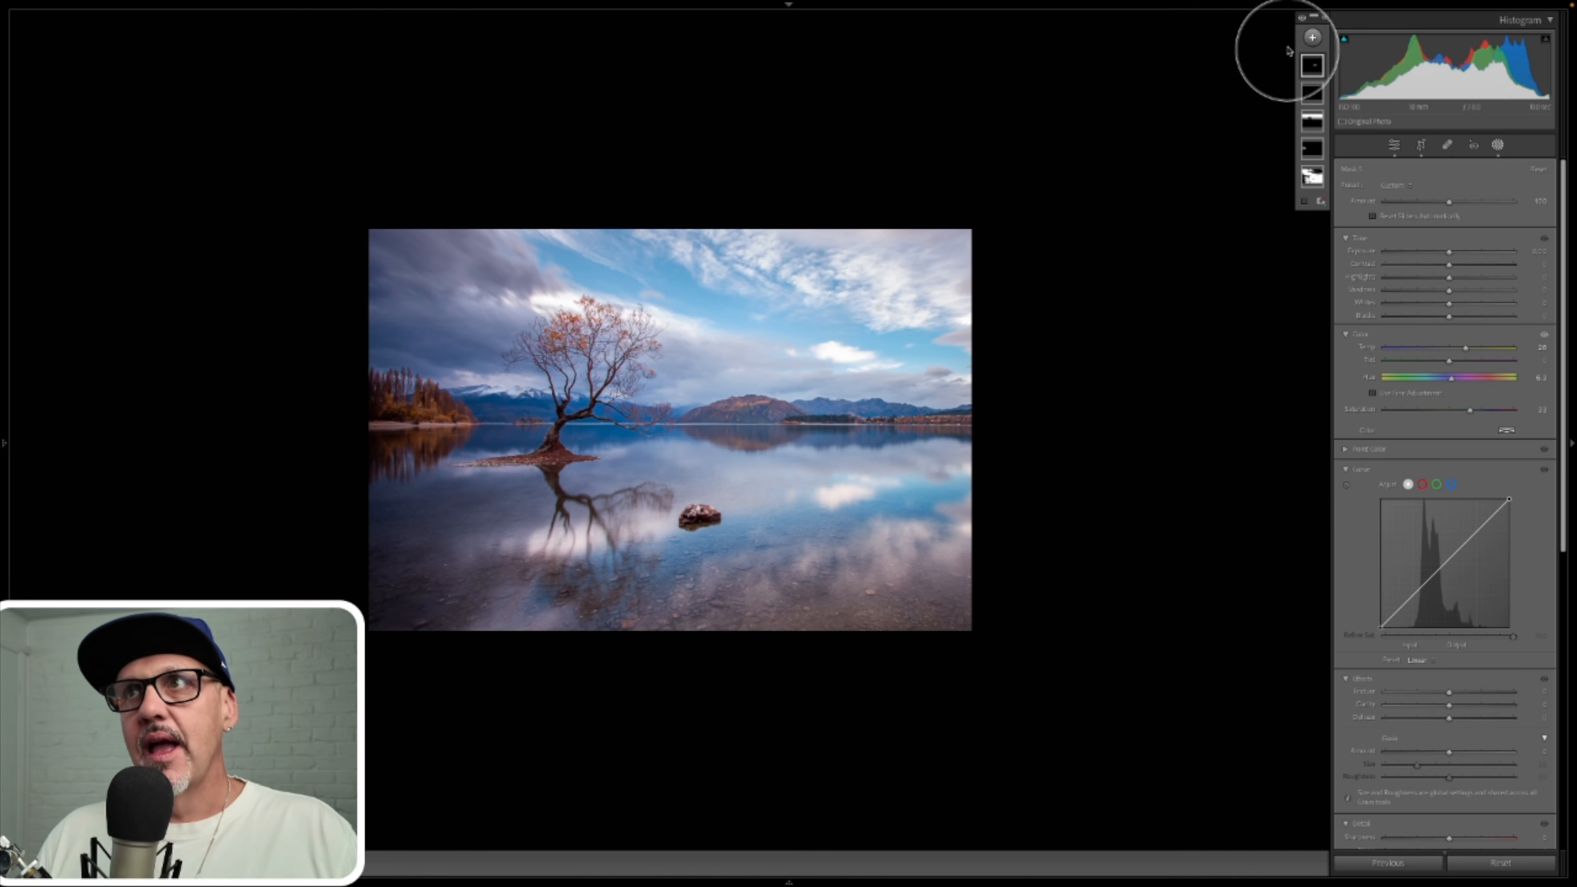
left_click(1302, 18)
left_click(1302, 19)
left_click(1302, 19)
left_click(1302, 18)
left_click(1302, 19)
left_click(1302, 18)
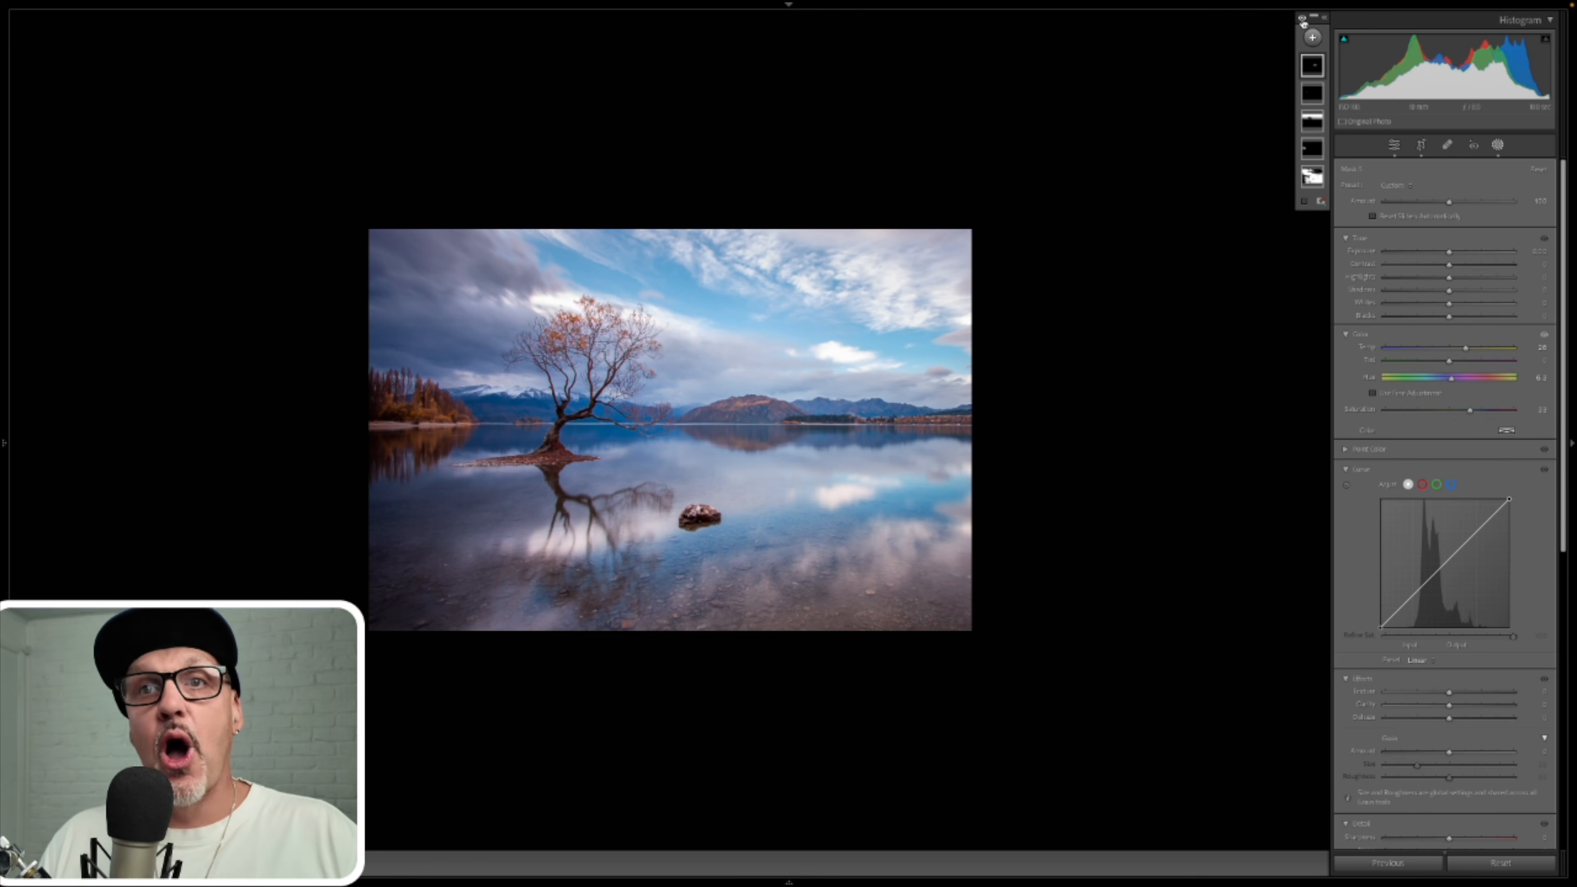
- Switch between the Before view and the edited photo to compare the overall result
key("backslash")
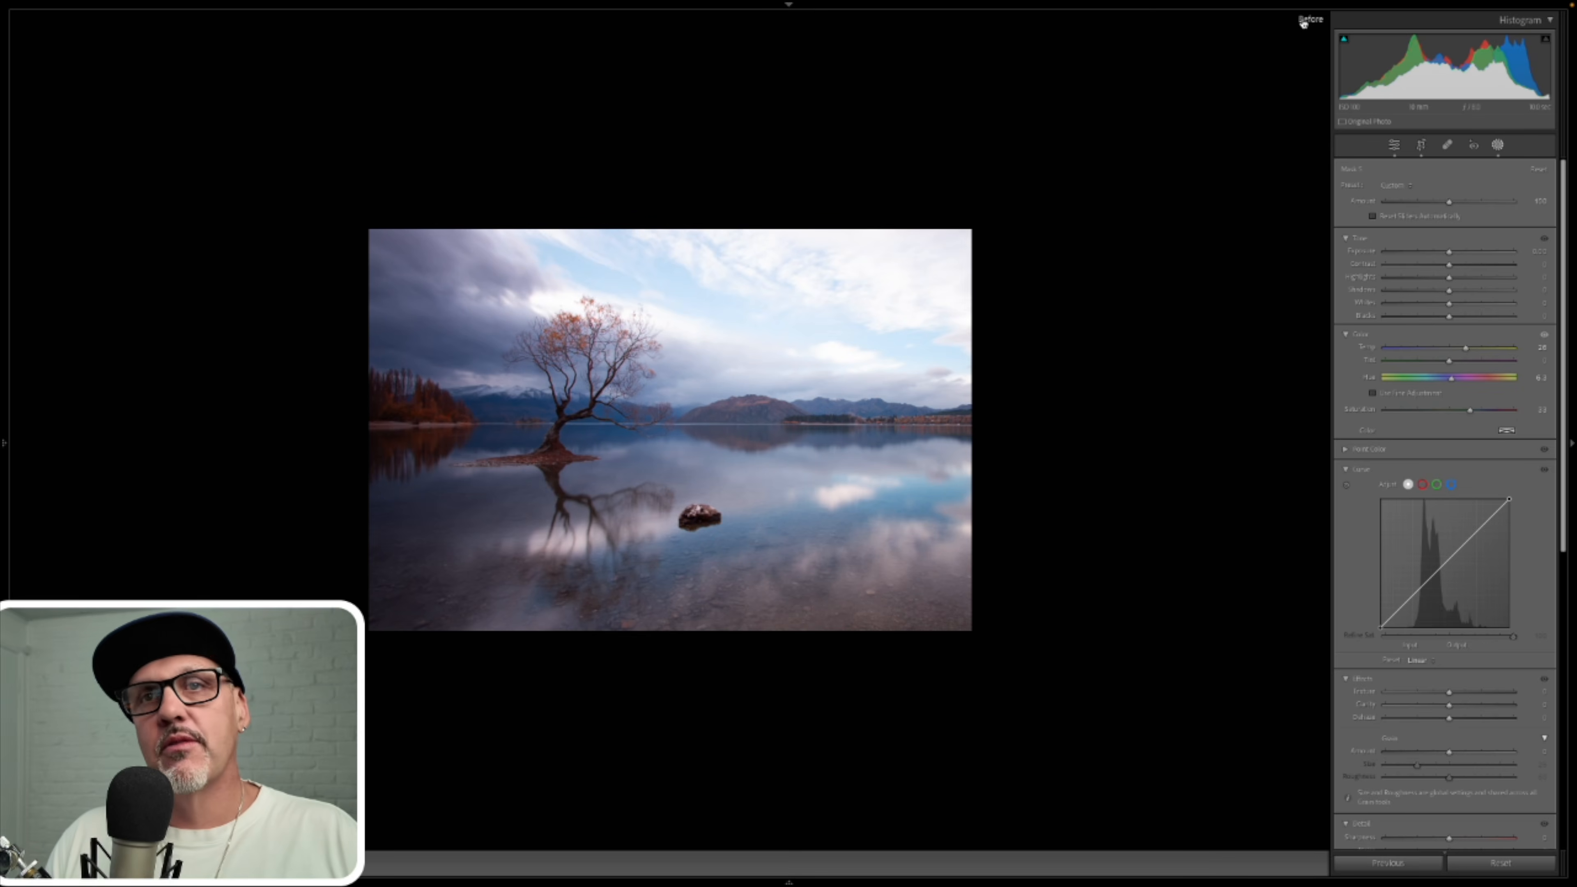
key("backslash")
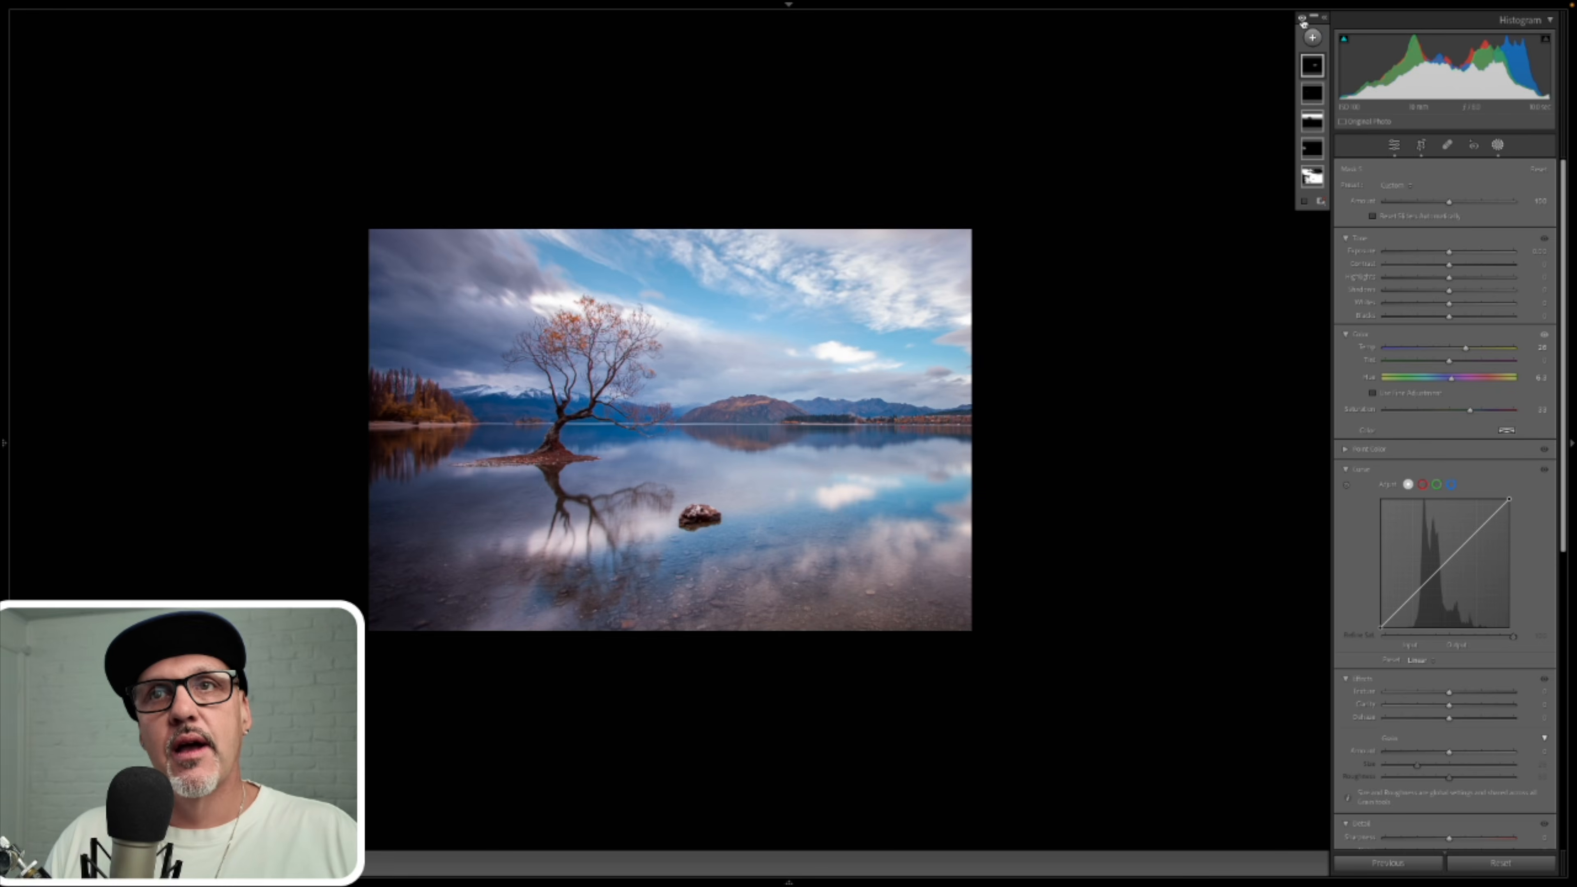
key("backslash")
key("backslash")
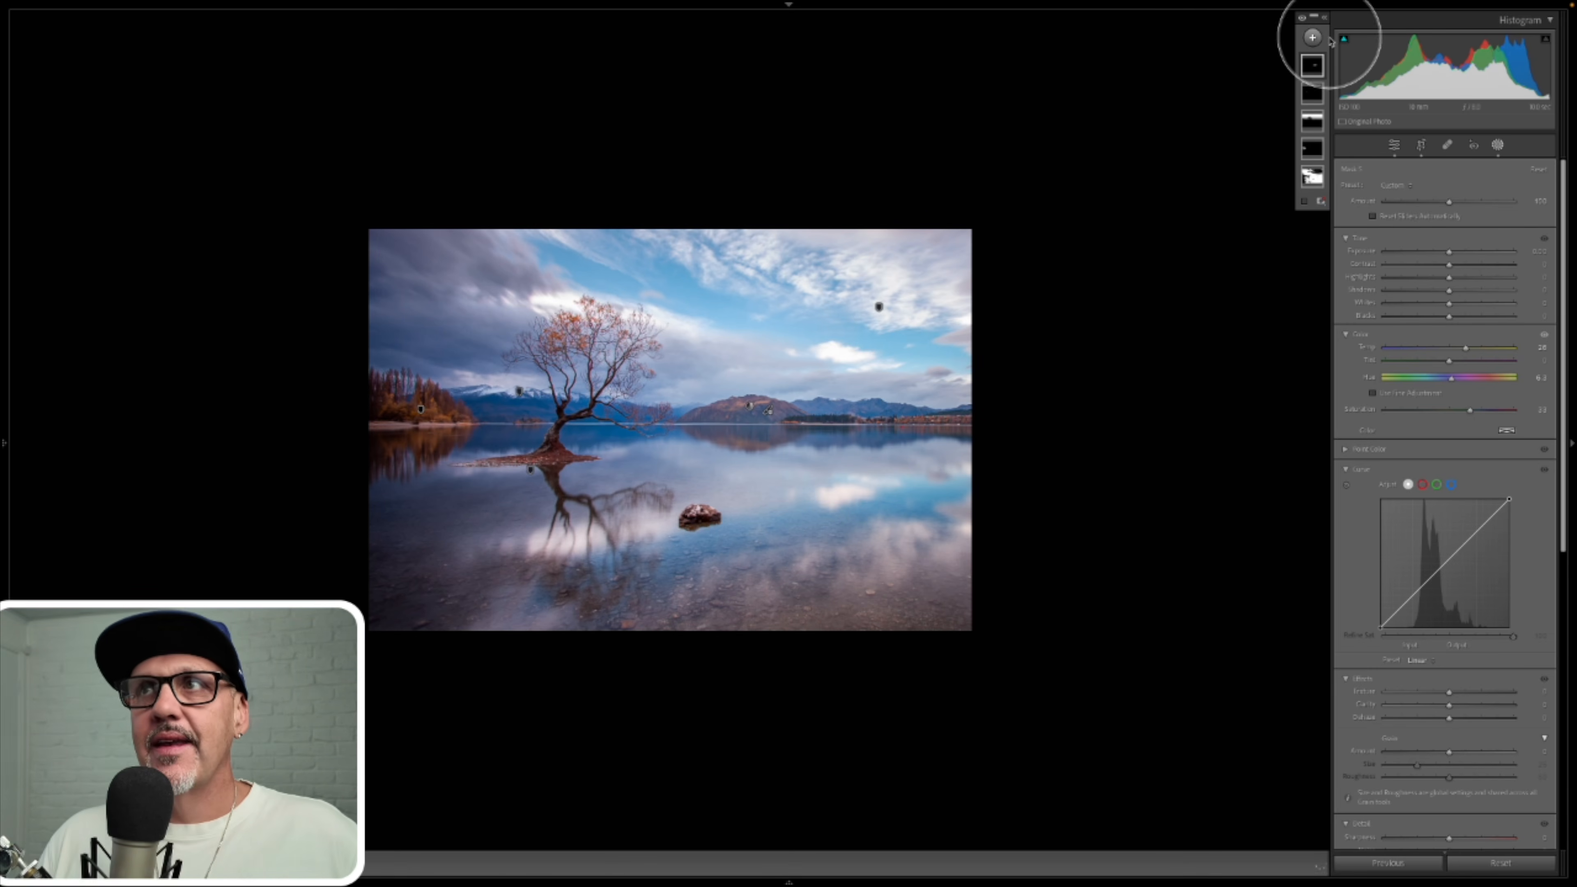
- Expand the mask list to show mask names and toggle all masks for a last comparison
left_click(1325, 22)
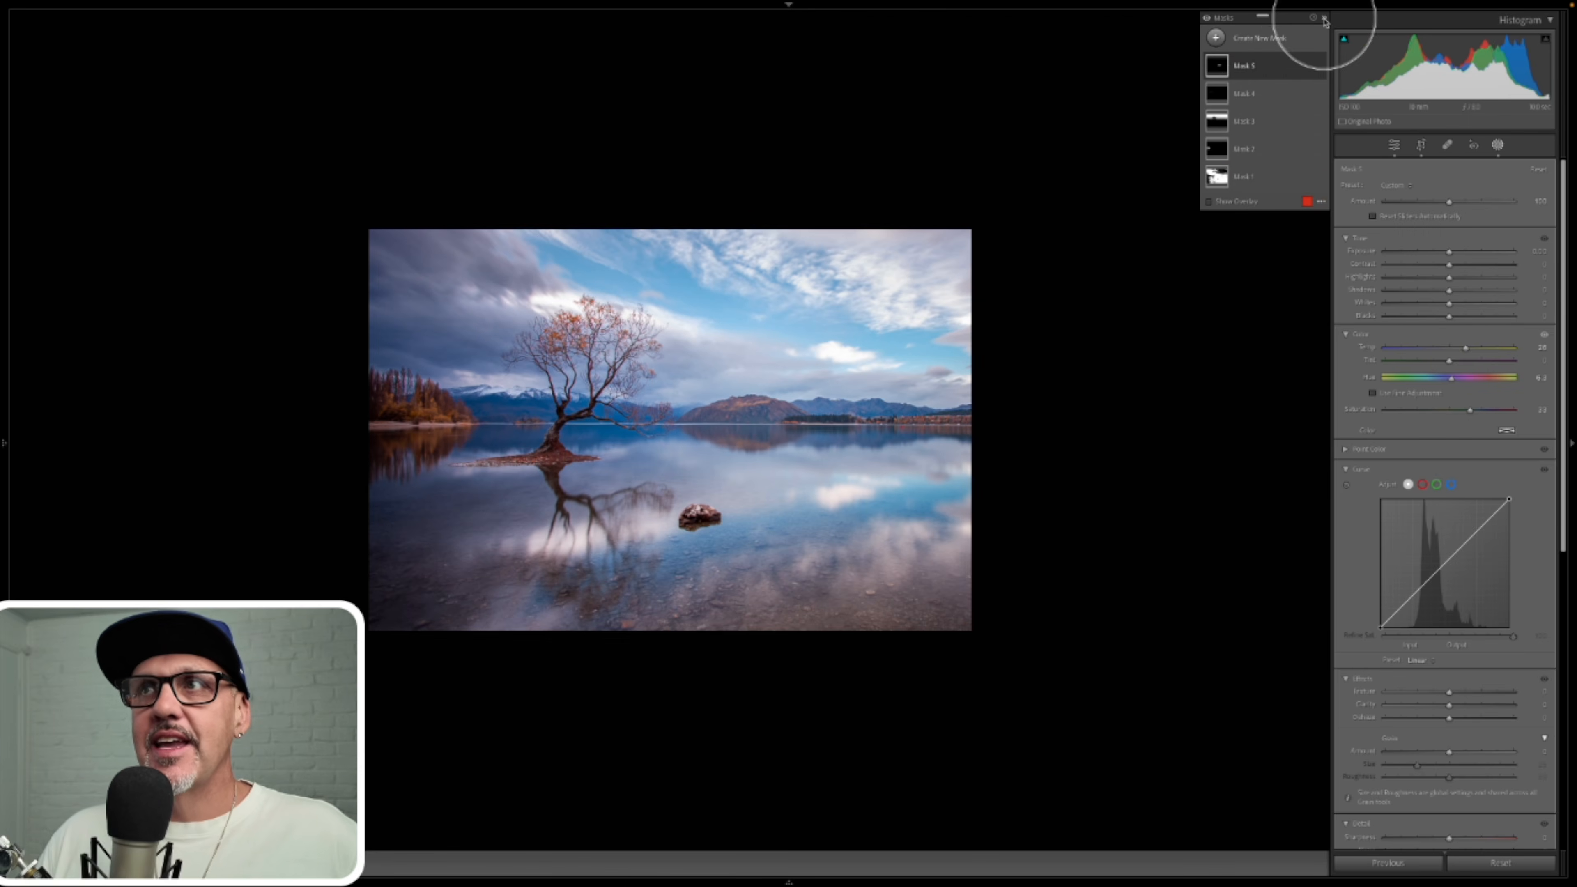
left_click(1208, 19)
left_click(1207, 19)
left_click(1207, 18)
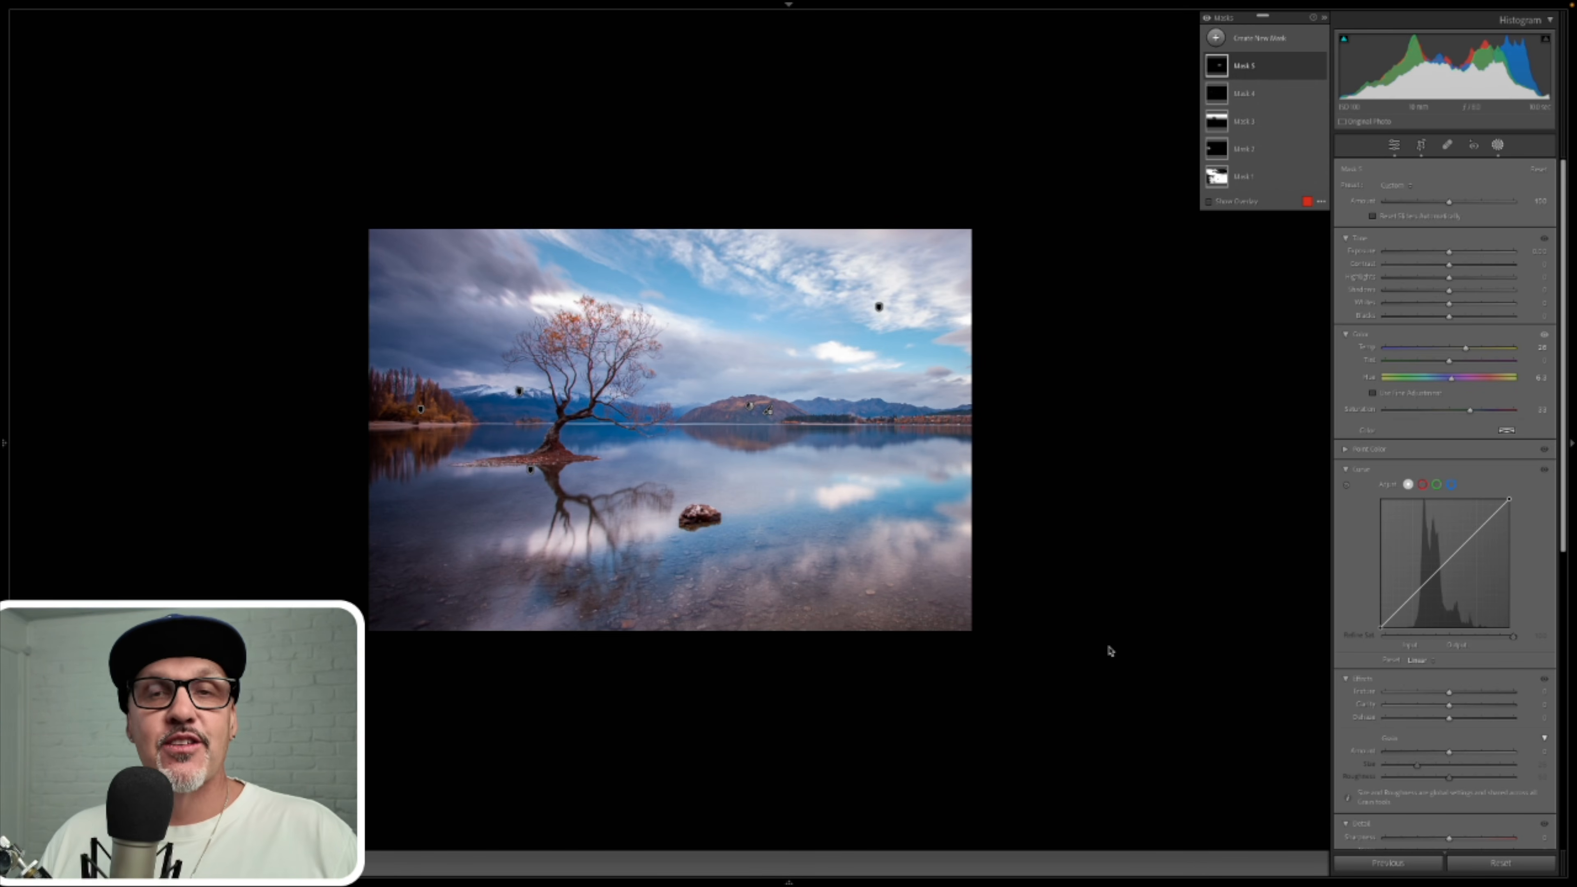
left_click(1172, 497)
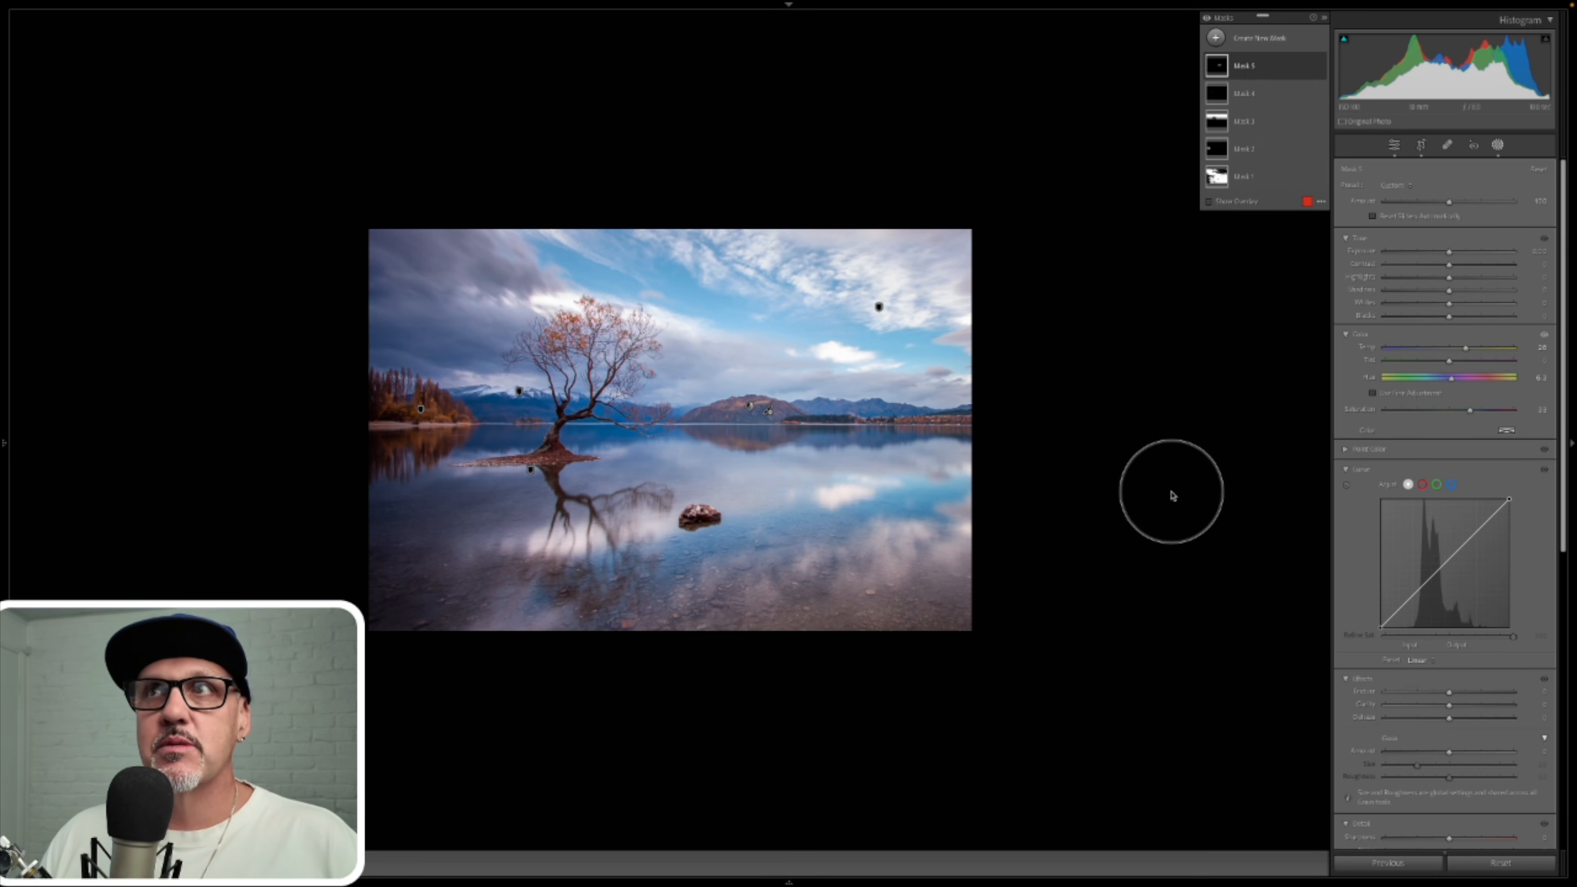